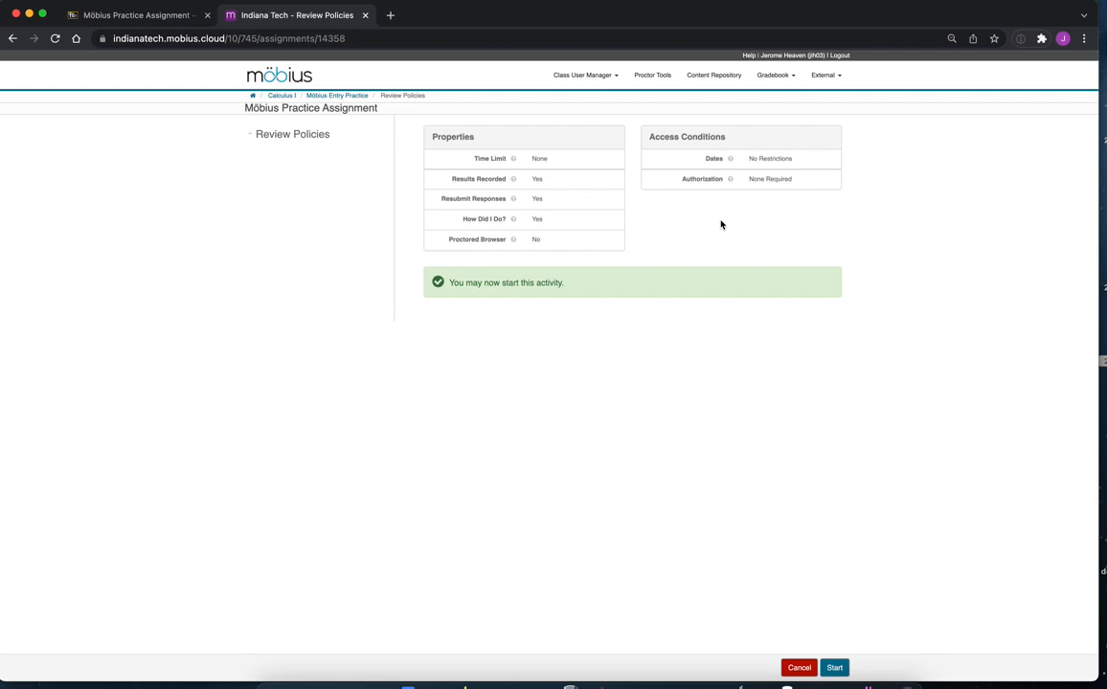
- Start the Möbius practice assignment and enter the numerator (22^(1/8)+72*Pi^3 in Question 1's answer field
left_click(836, 669)
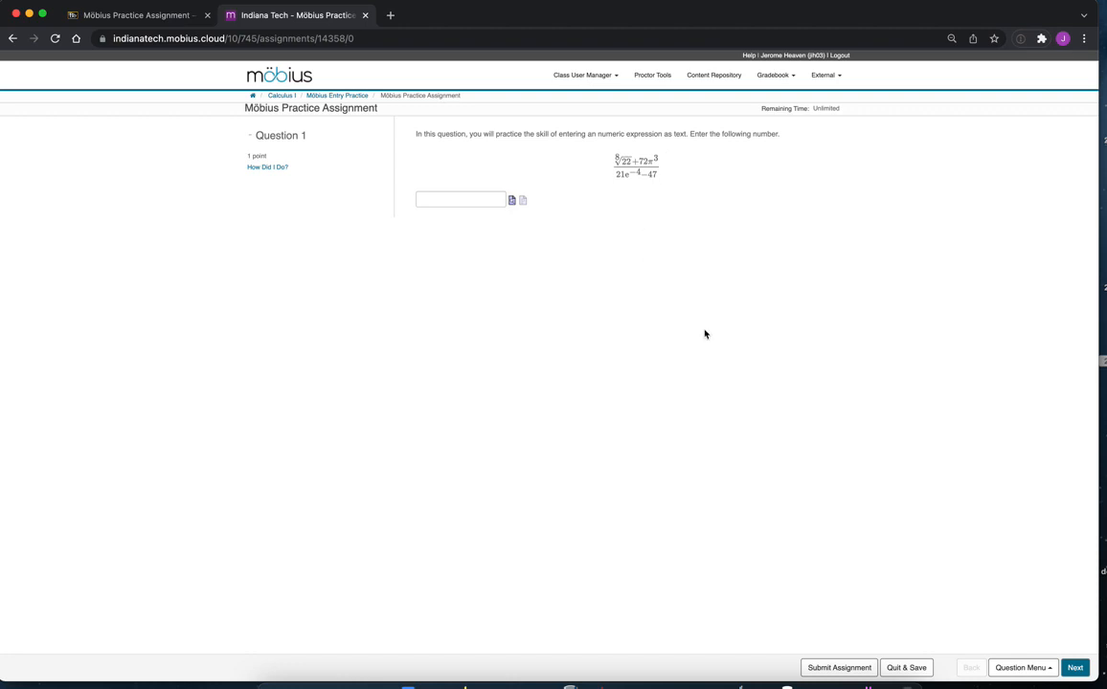
scroll(706, 329, "up", 5)
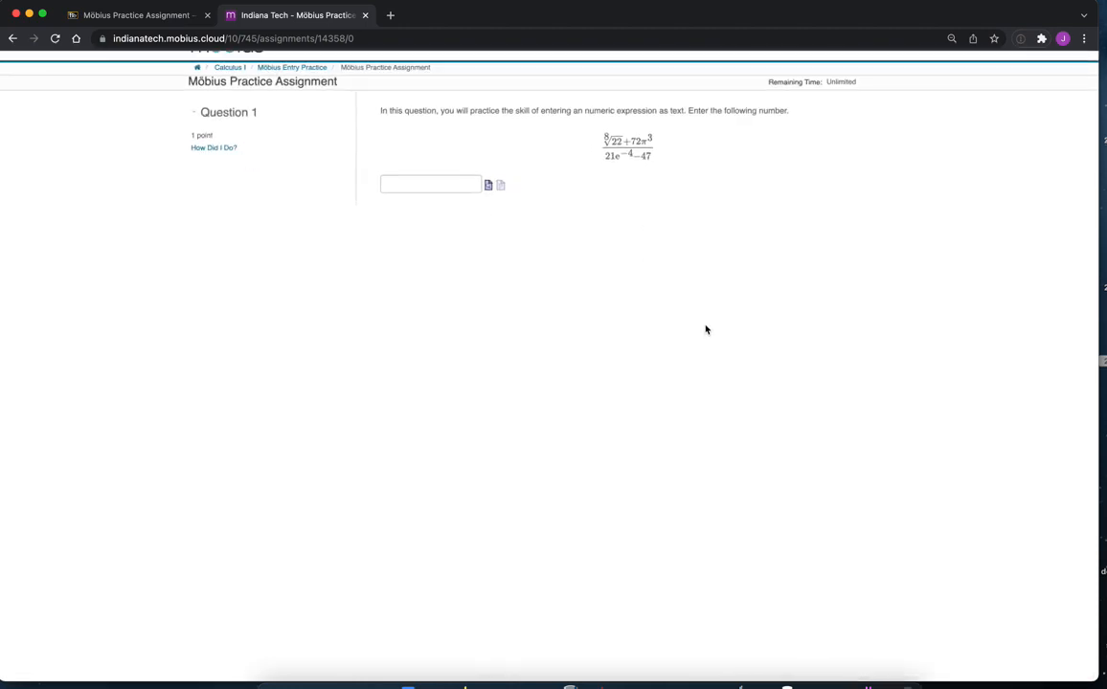
scroll(706, 329, "down", 5)
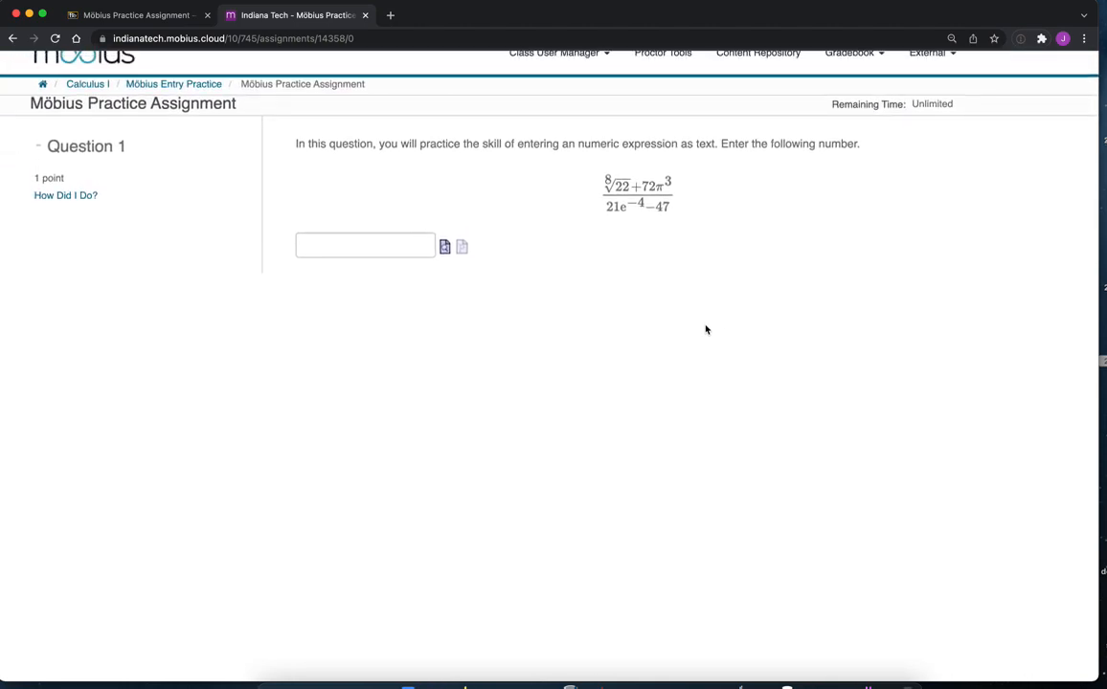
left_click(336, 245)
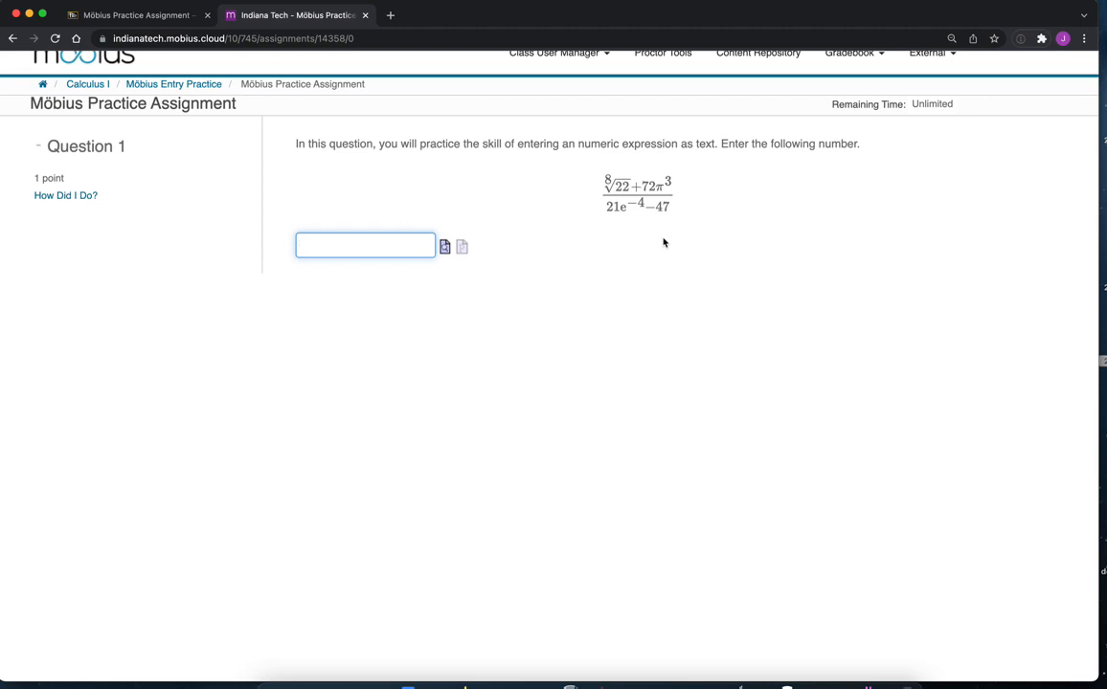
type("(")
type("22^")
type("(1/8)")
type("+72*")
type("Pi")
type("^3")
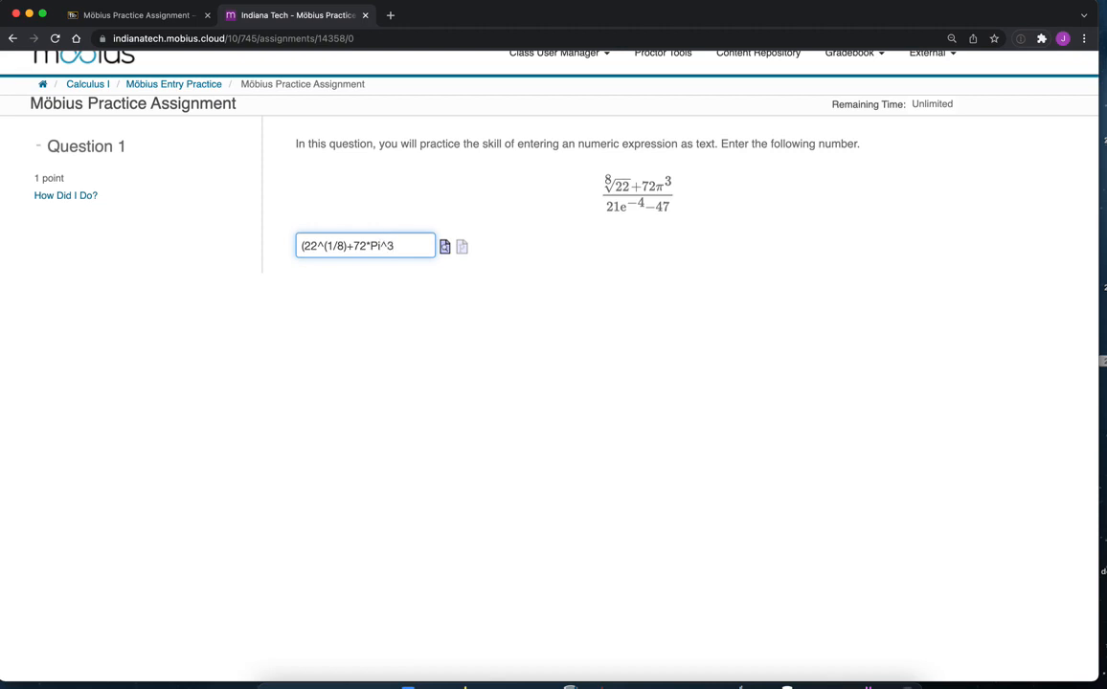
- Complete Question 1's answer by closing the numerator and adding the denominator /(21*exp(-4)-47)
type(")")
type("/(21*")
type("exp")
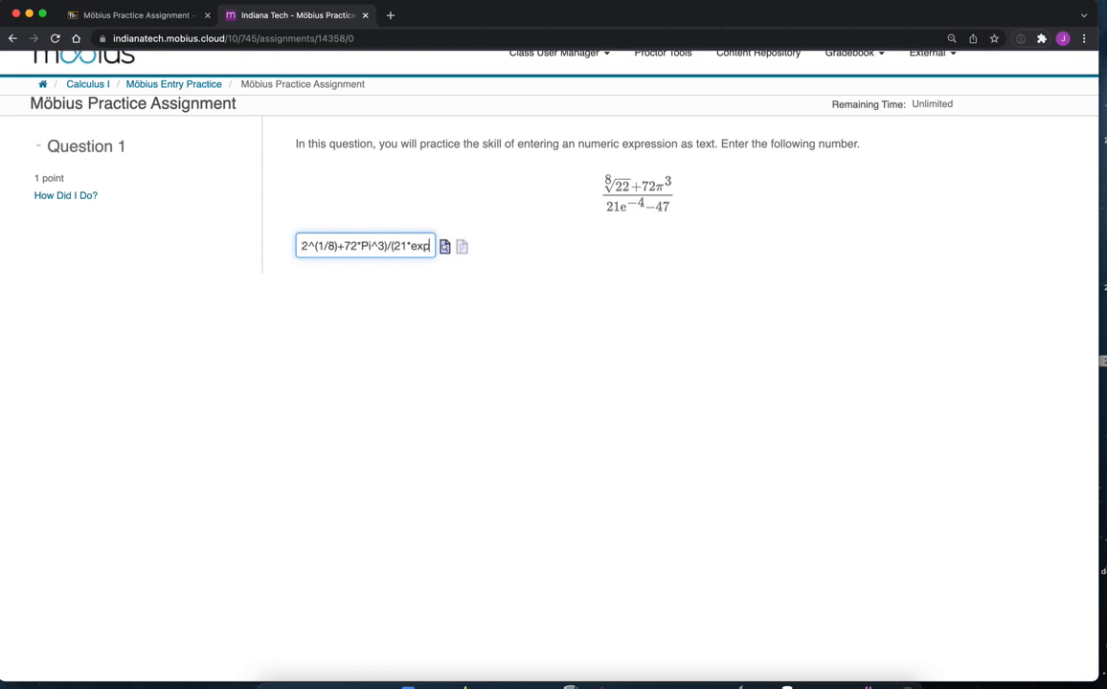
type("(")
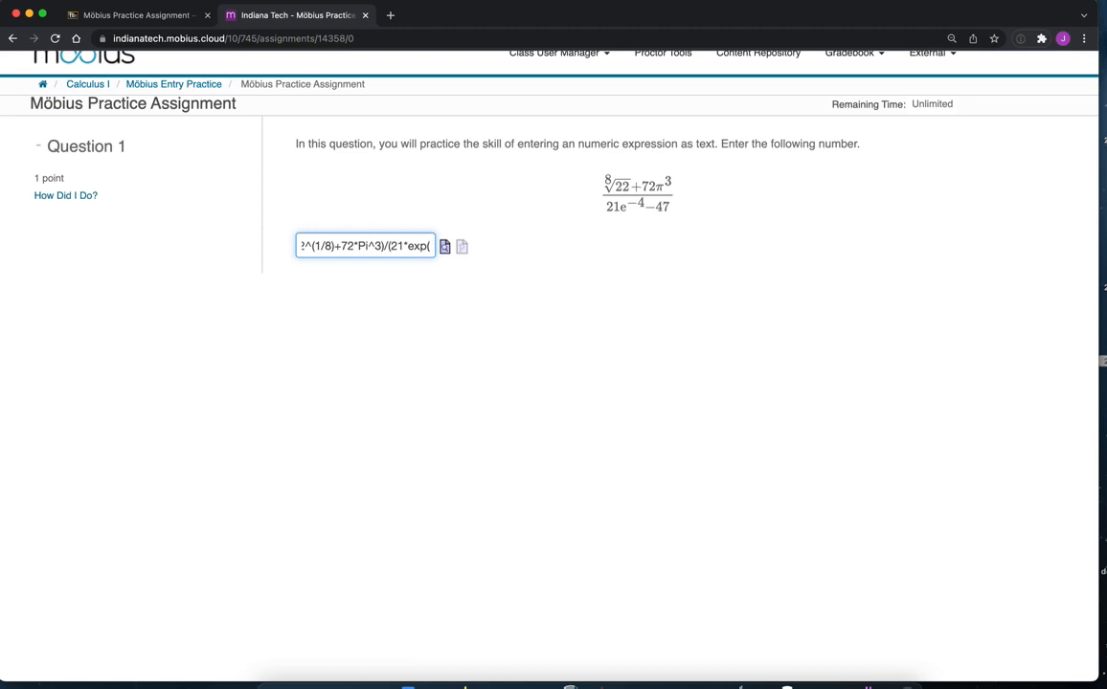
type("-4")
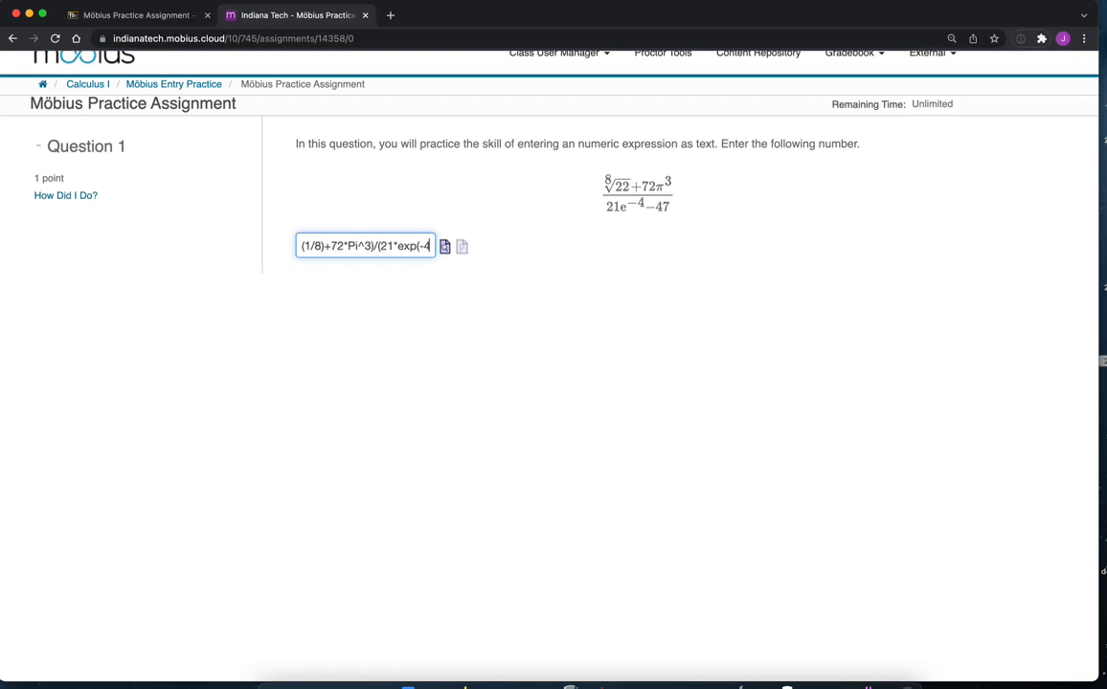
type(")")
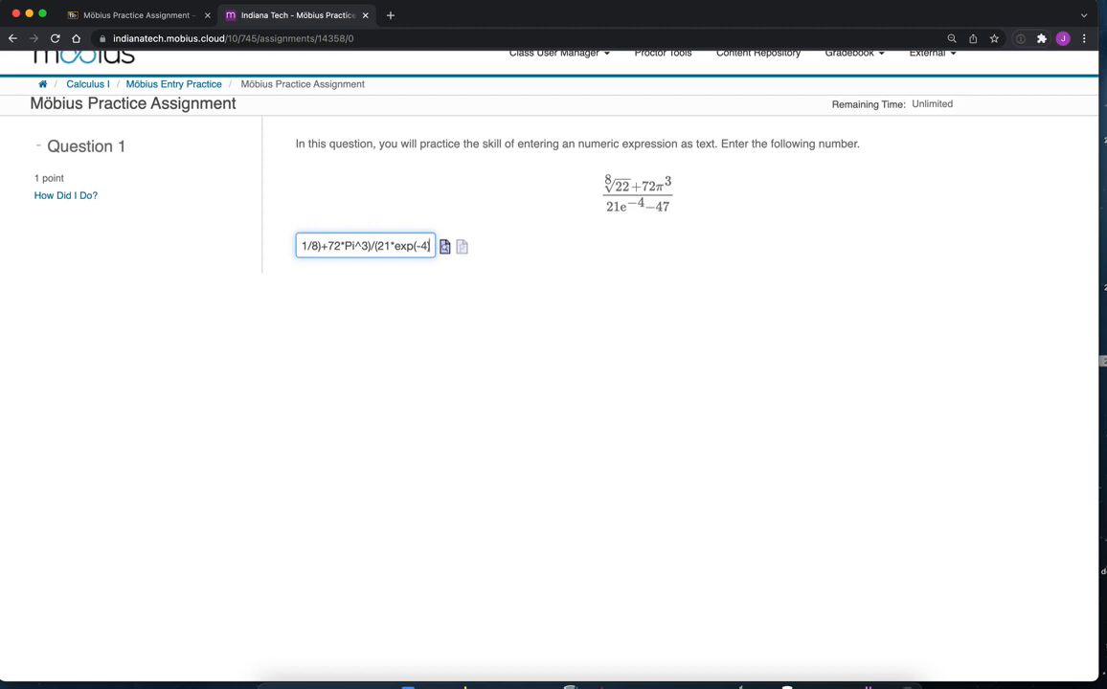
type("-47")
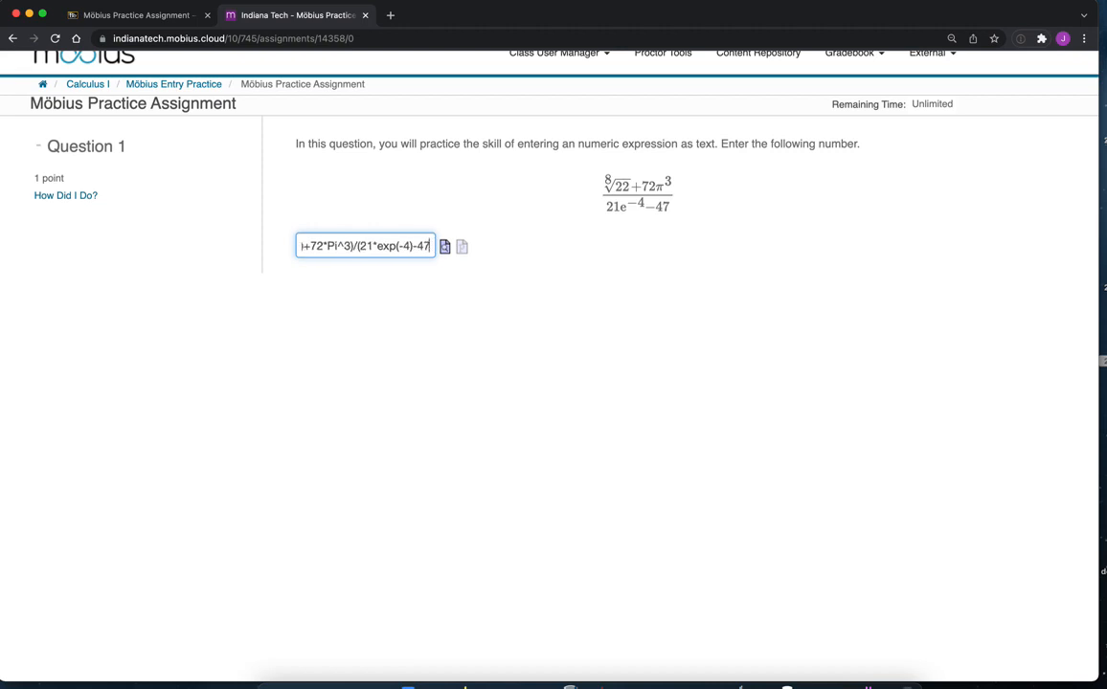
type(")")
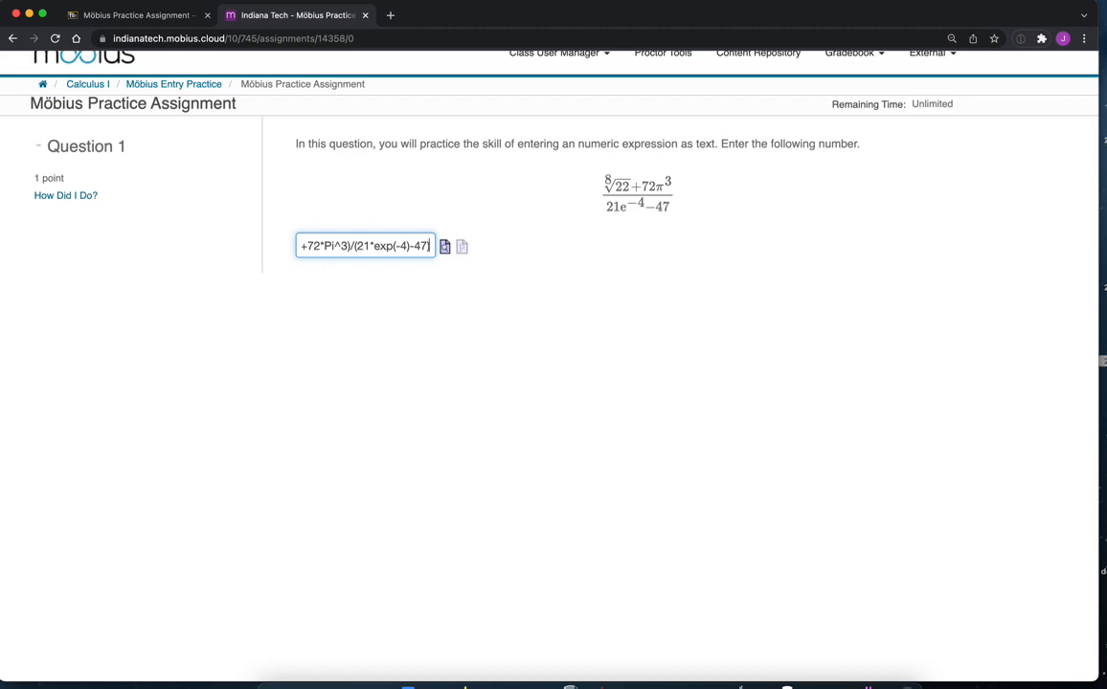
- Preview the Question 1 answer as formatted math and check how it is graded
left_click(446, 251)
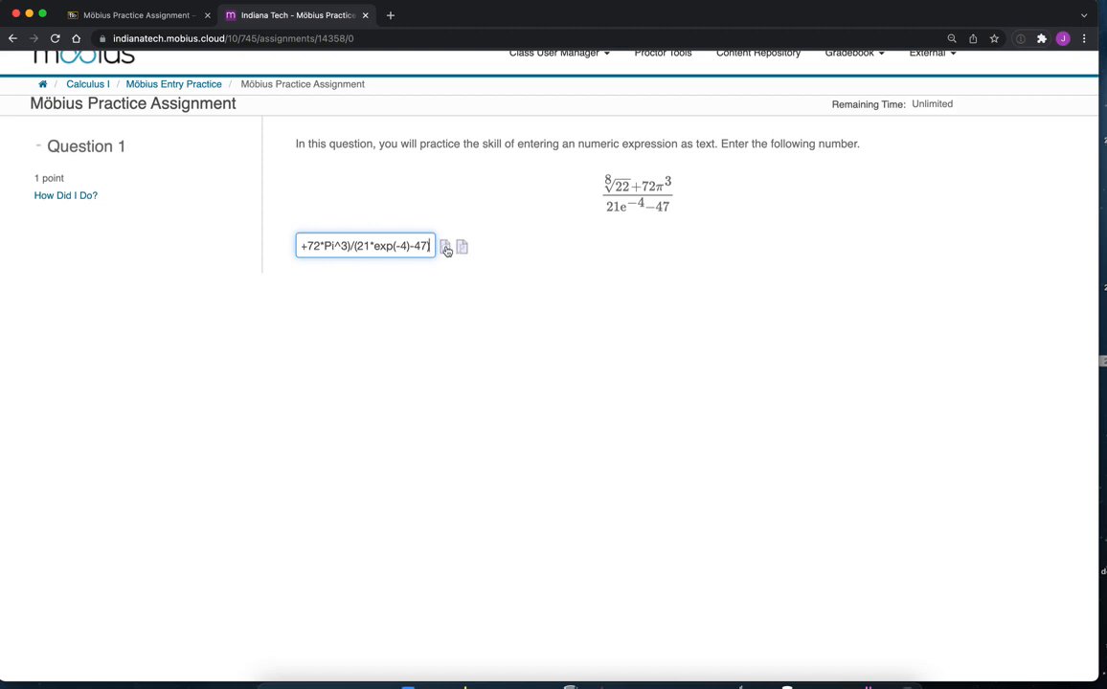
left_click(447, 250)
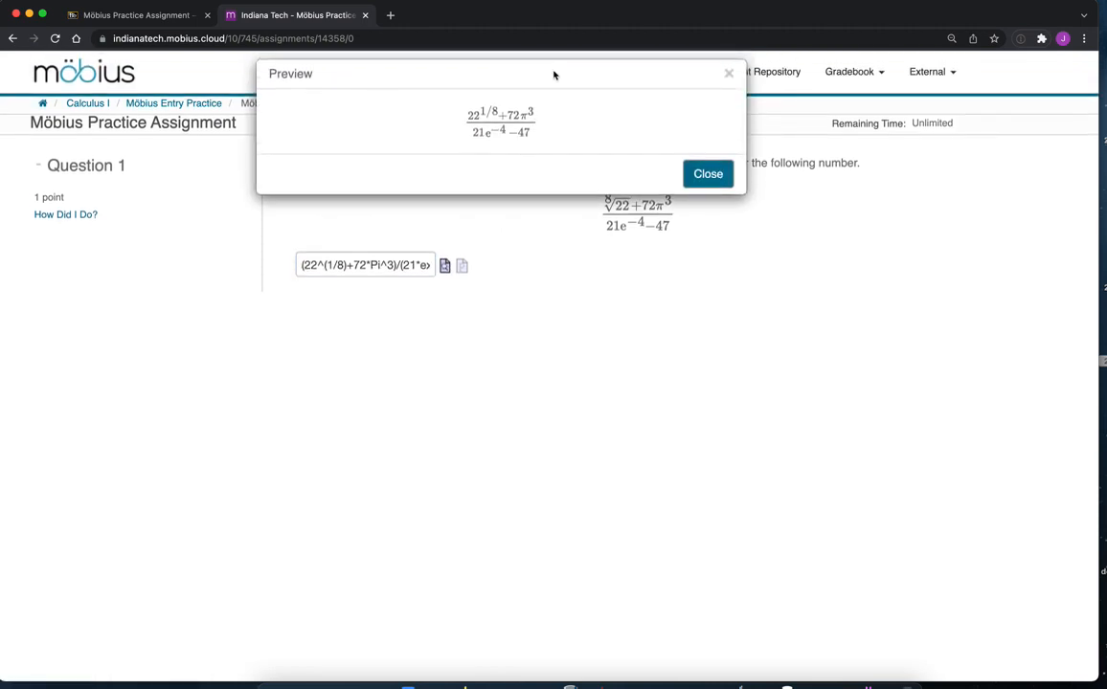
double_click(533, 72)
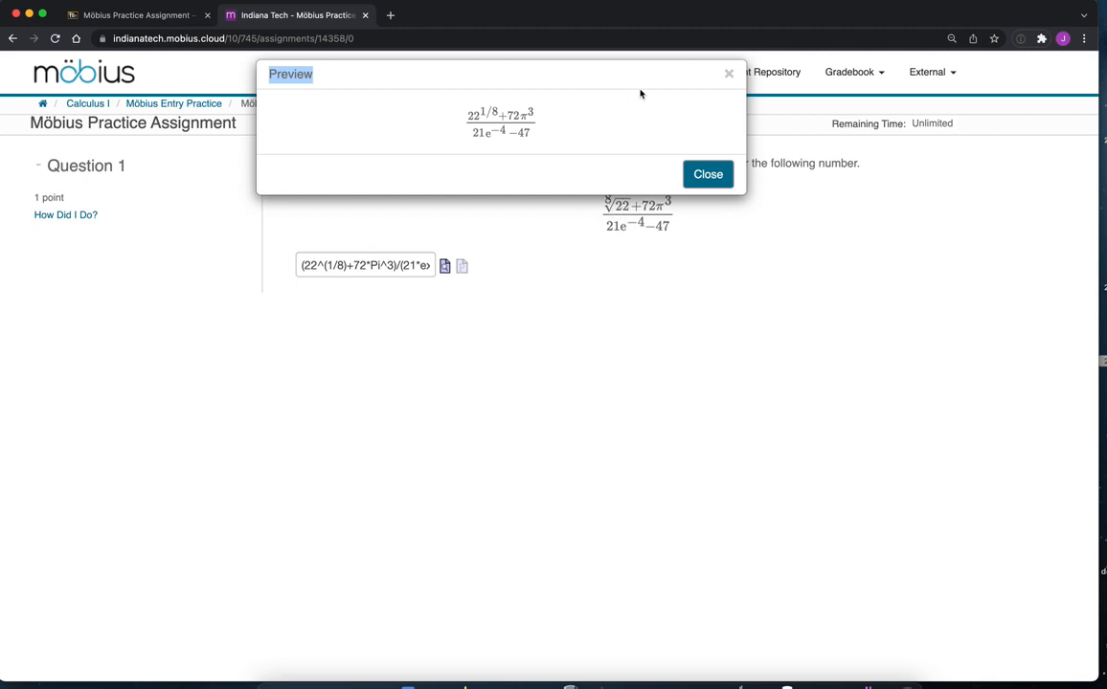
left_click(730, 75)
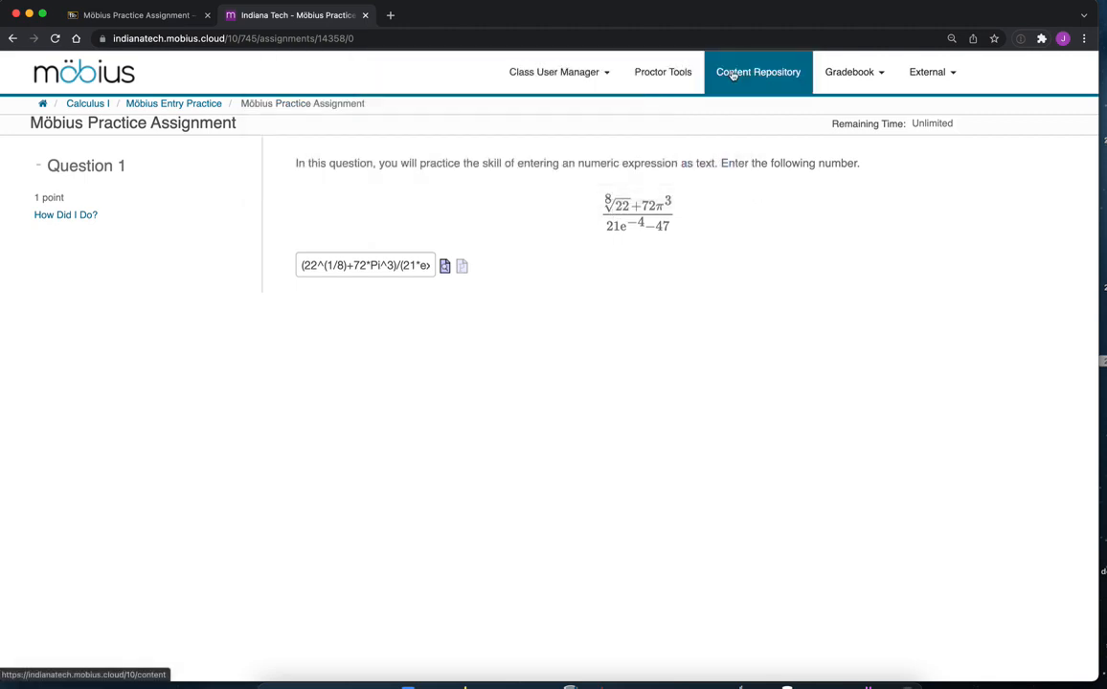
left_click(79, 217)
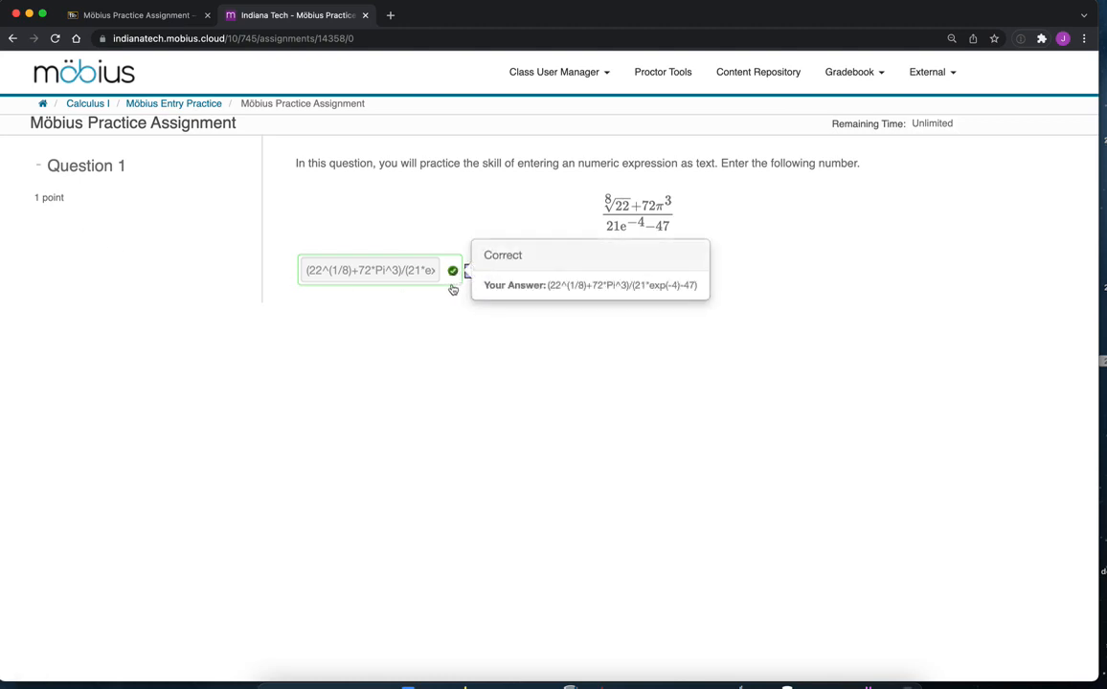
left_click(339, 273)
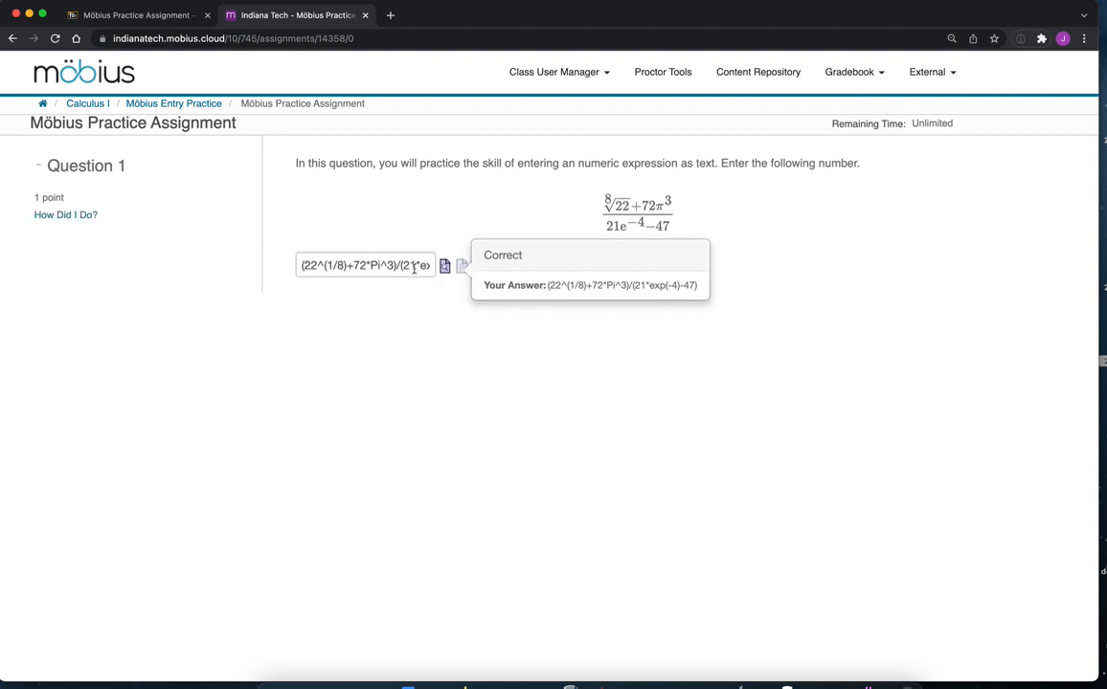
- Remove the parentheses around the exponent 1/8 in the Question 1 answer
left_click(327, 267)
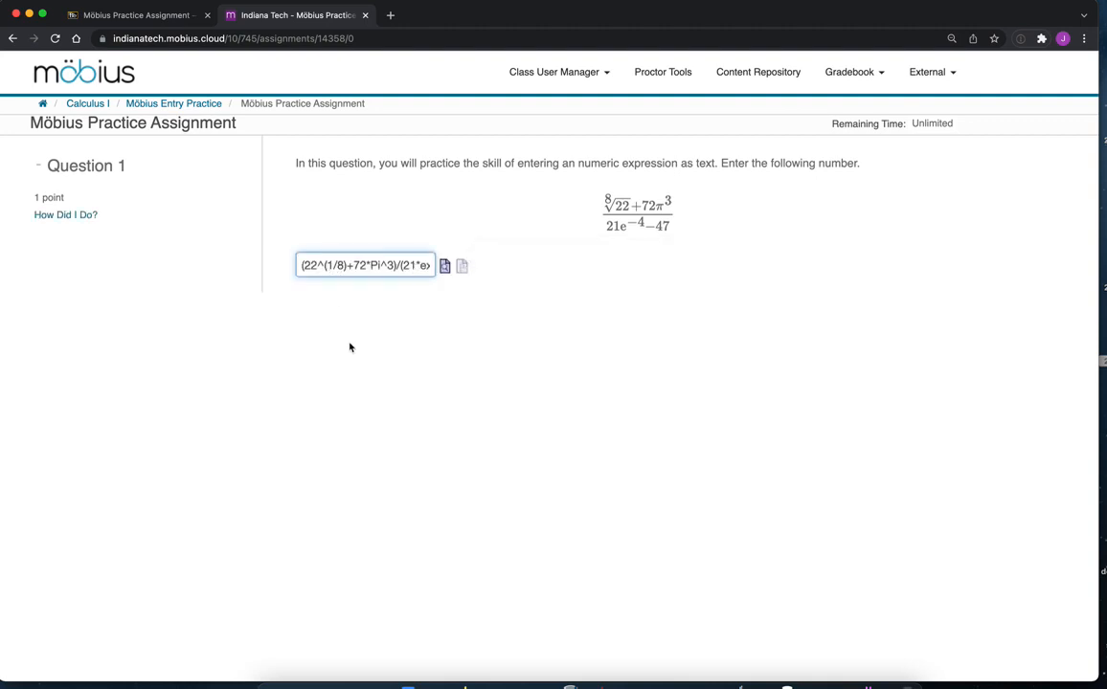
key("Left")
key("BackSpace")
key("Right")
key("Right")
key("Right")
key("BackSpace")
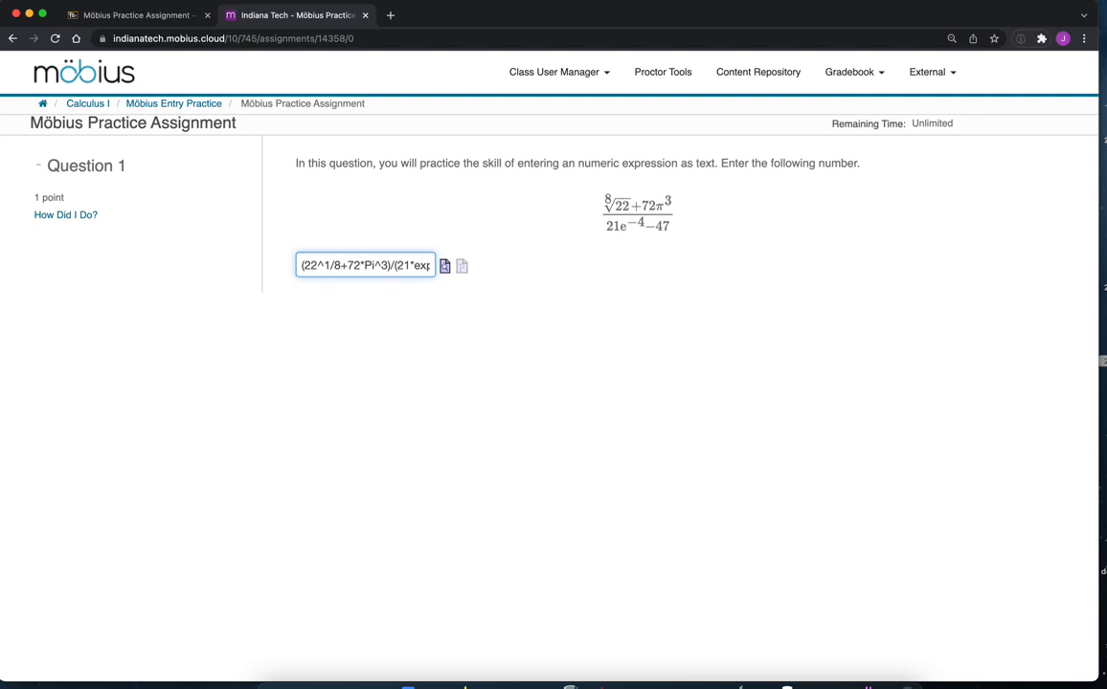
- Preview the Question 1 answer without the exponent parentheses and check its grading
left_click(445, 273)
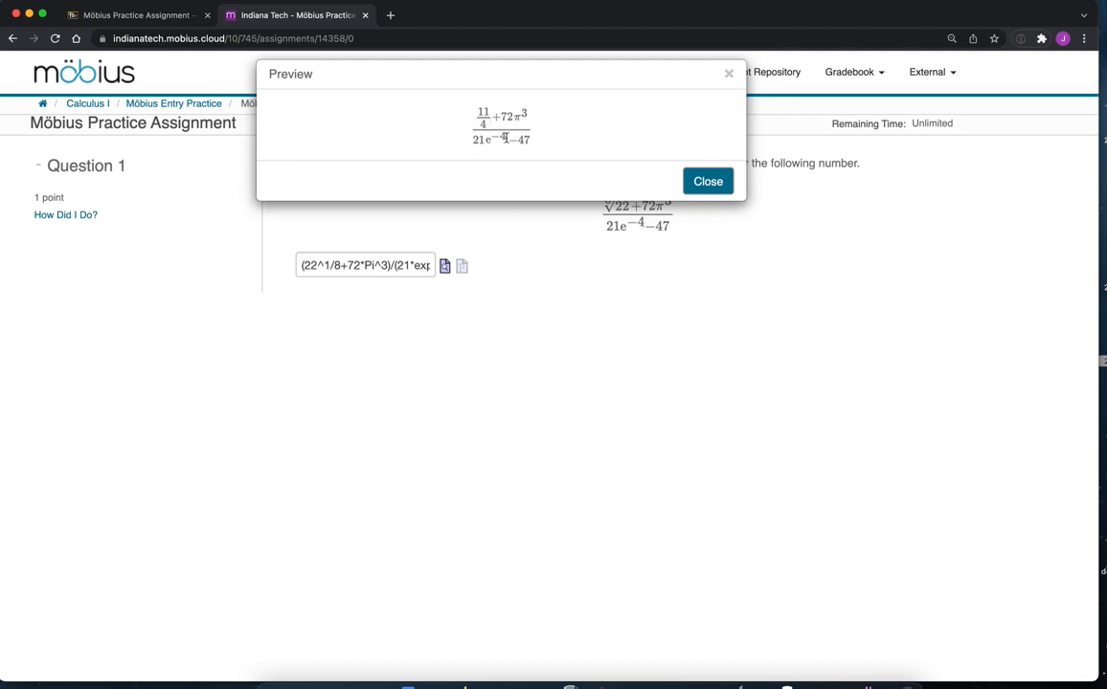
left_click(710, 184)
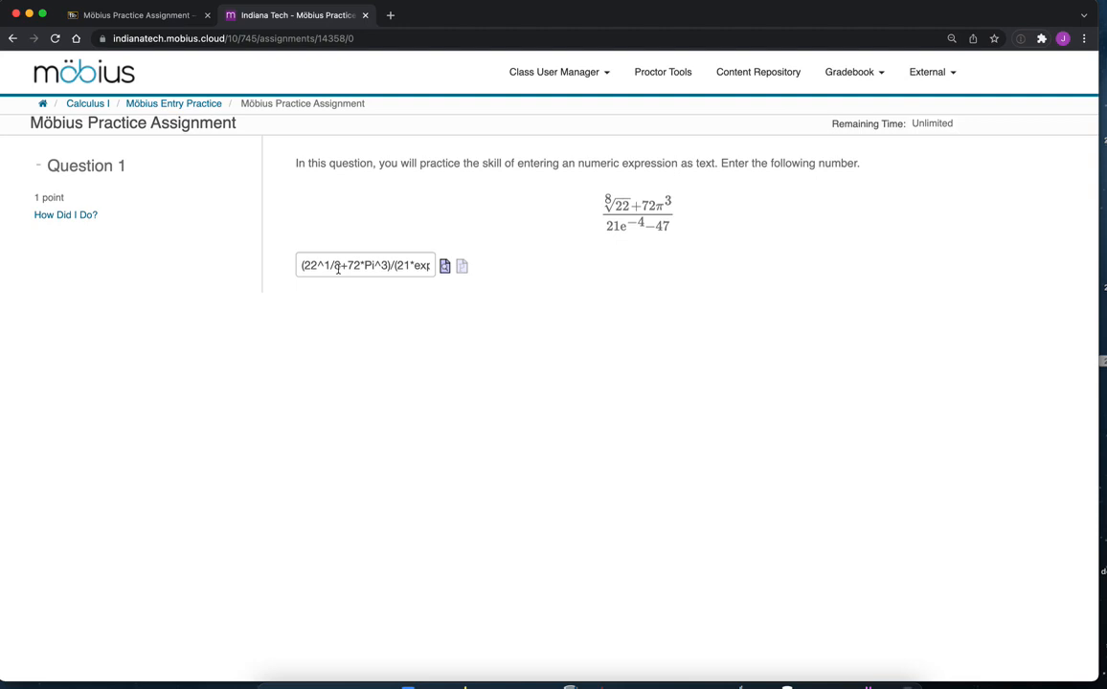
left_click(66, 217)
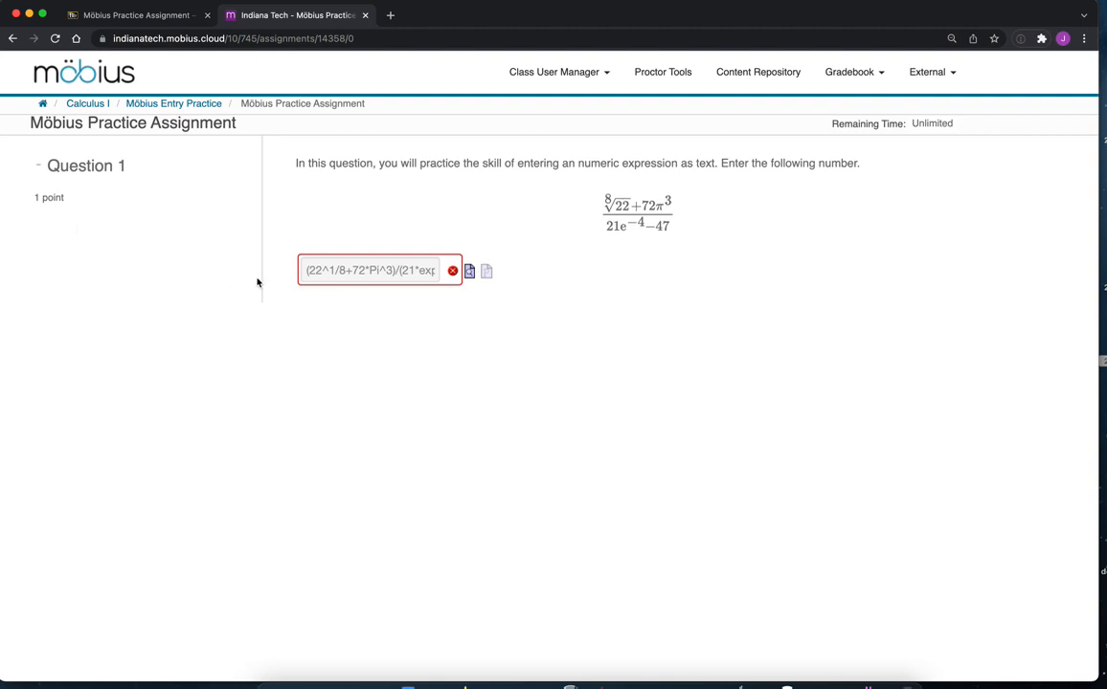
mouse_move(335, 273)
left_click(400, 267)
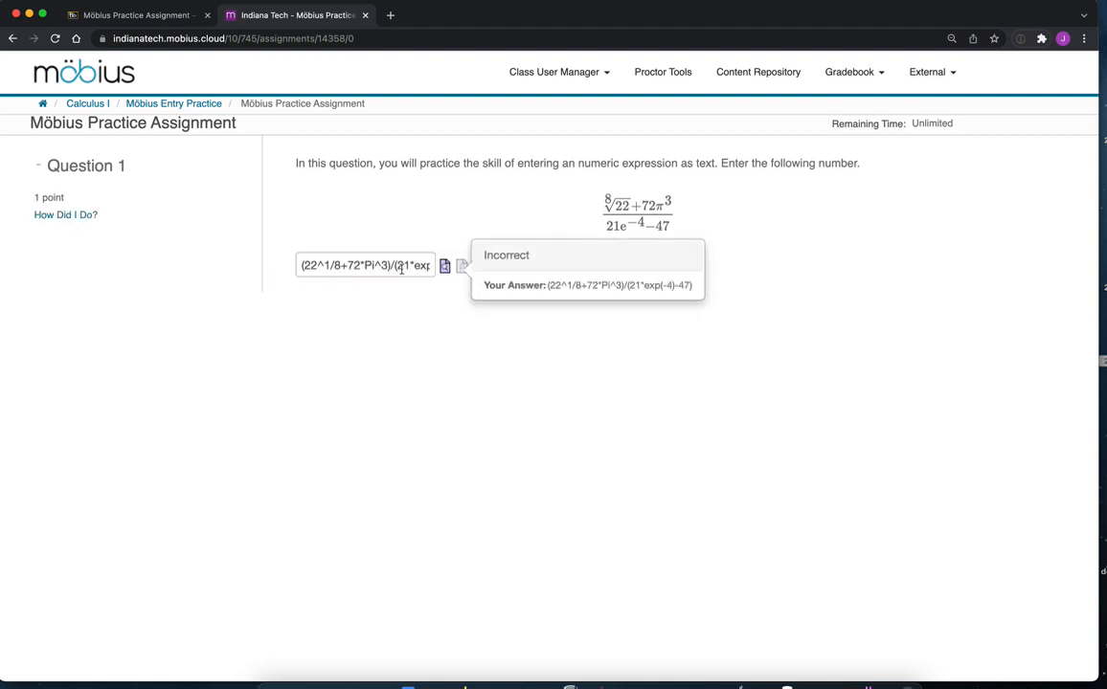
- Restore the parentheses around the exponent so the Question 1 answer begins (22^(1/8)+72*Pi^3)
left_click(321, 264)
key("BackSpace")
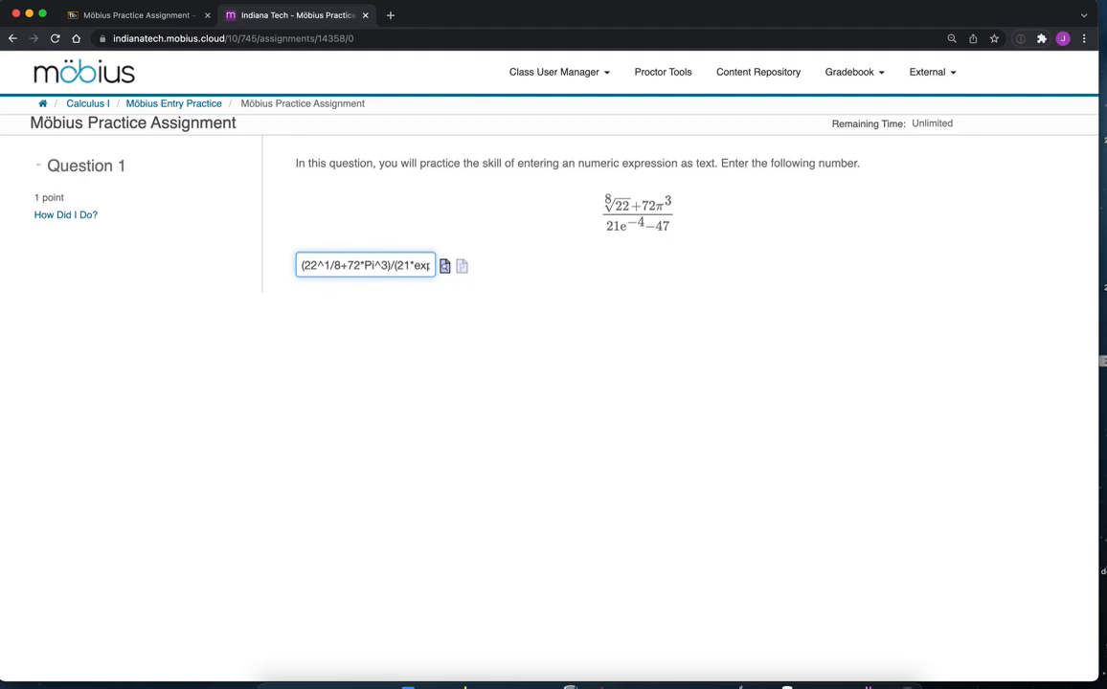
type("(")
key("Right")
key("Right")
type(")")
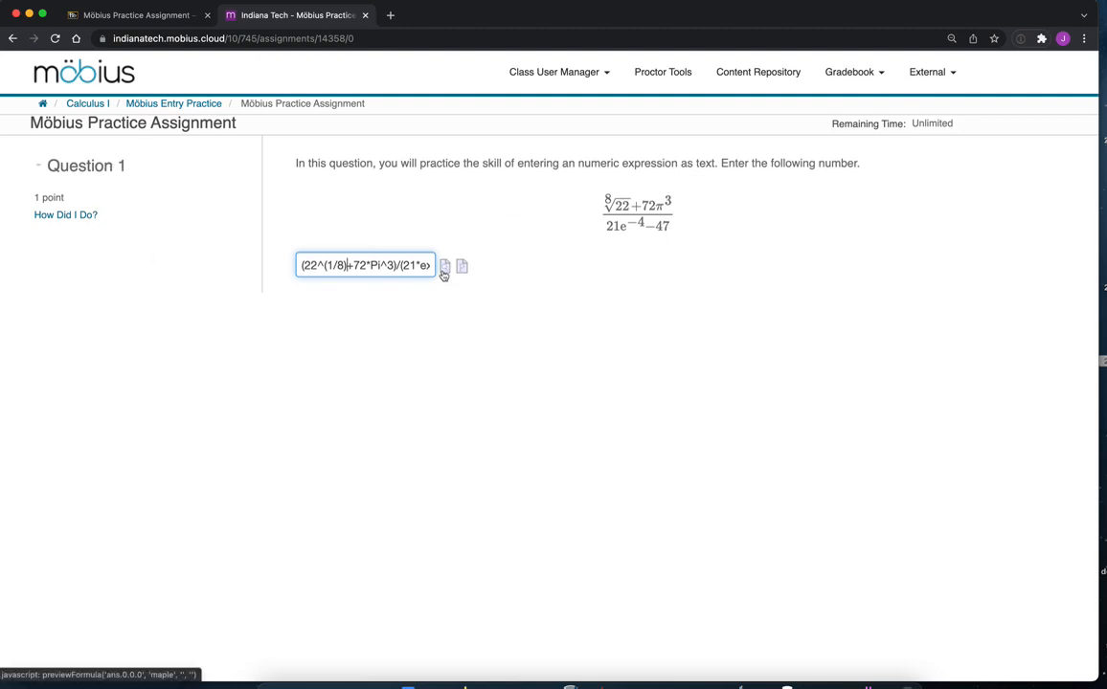
- Zoom the page out, look over the assignment's question list and proceed to Question 2
scroll(260, 302, "down", 1)
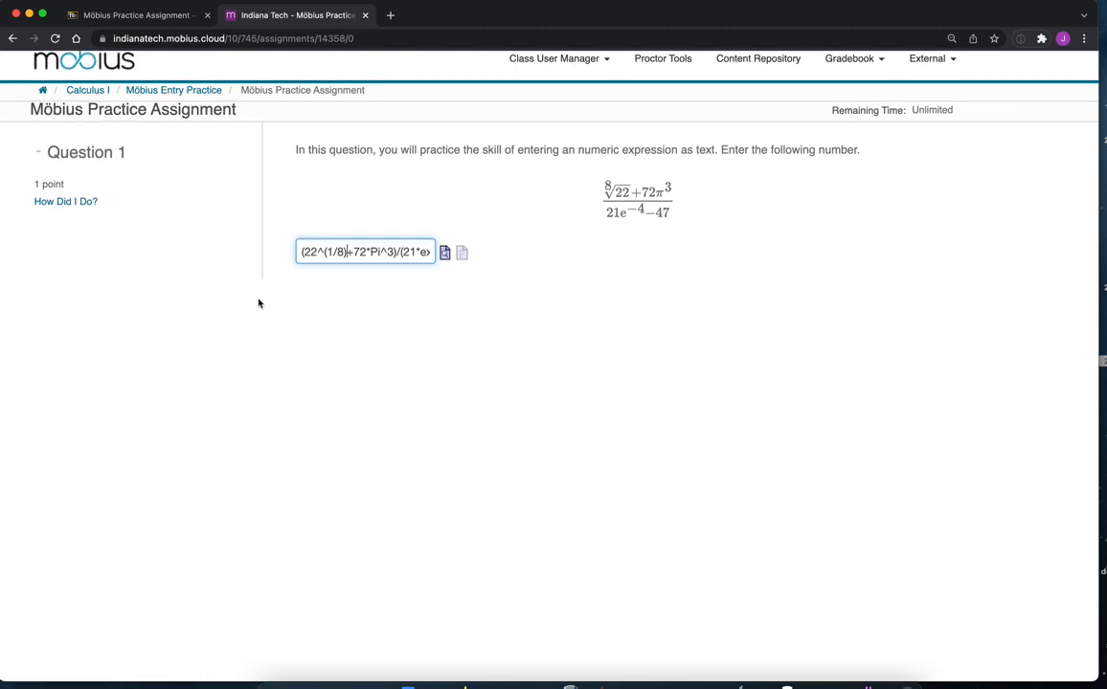
key("super+minus")
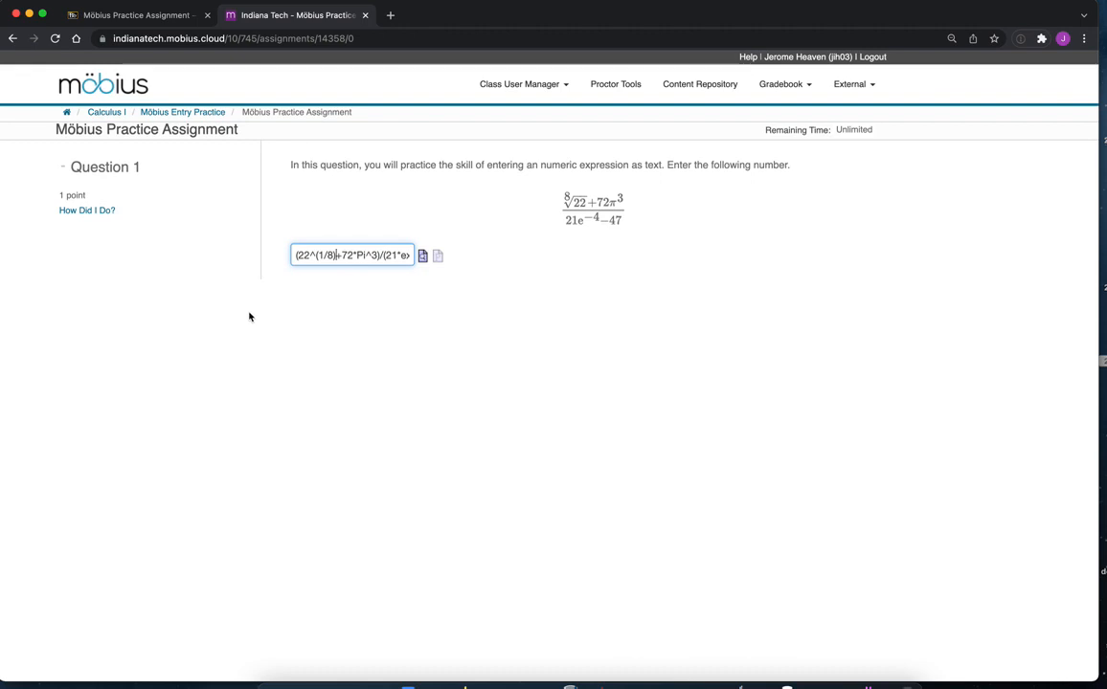
scroll(247, 359, "down", 3)
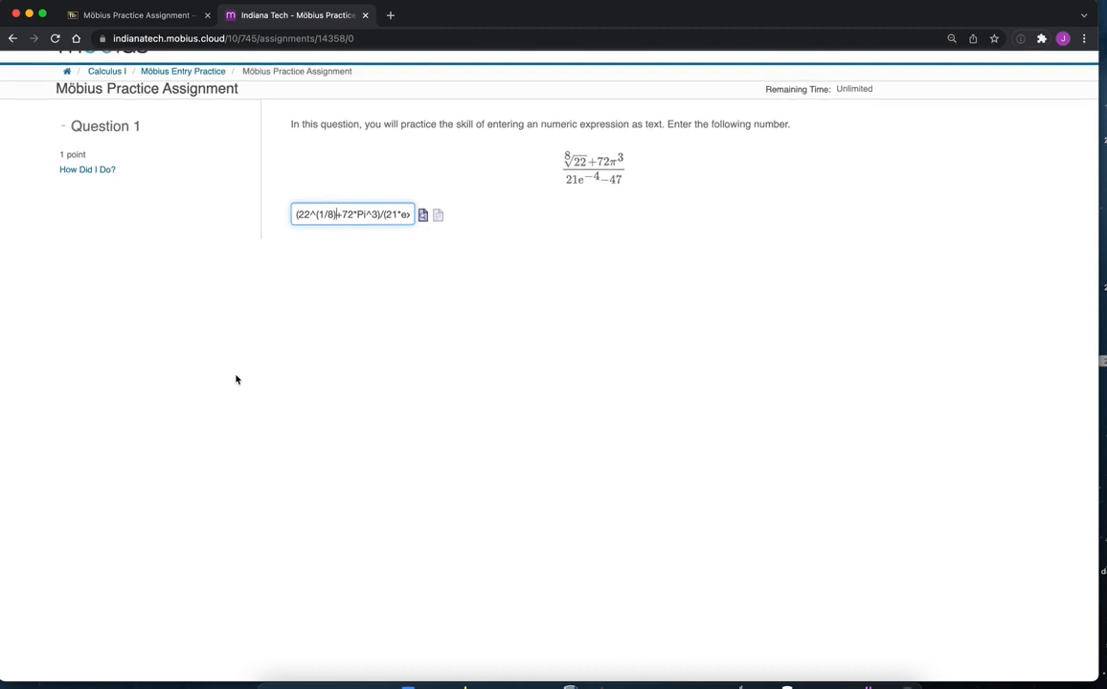
key("super+minus")
key("super+minus")
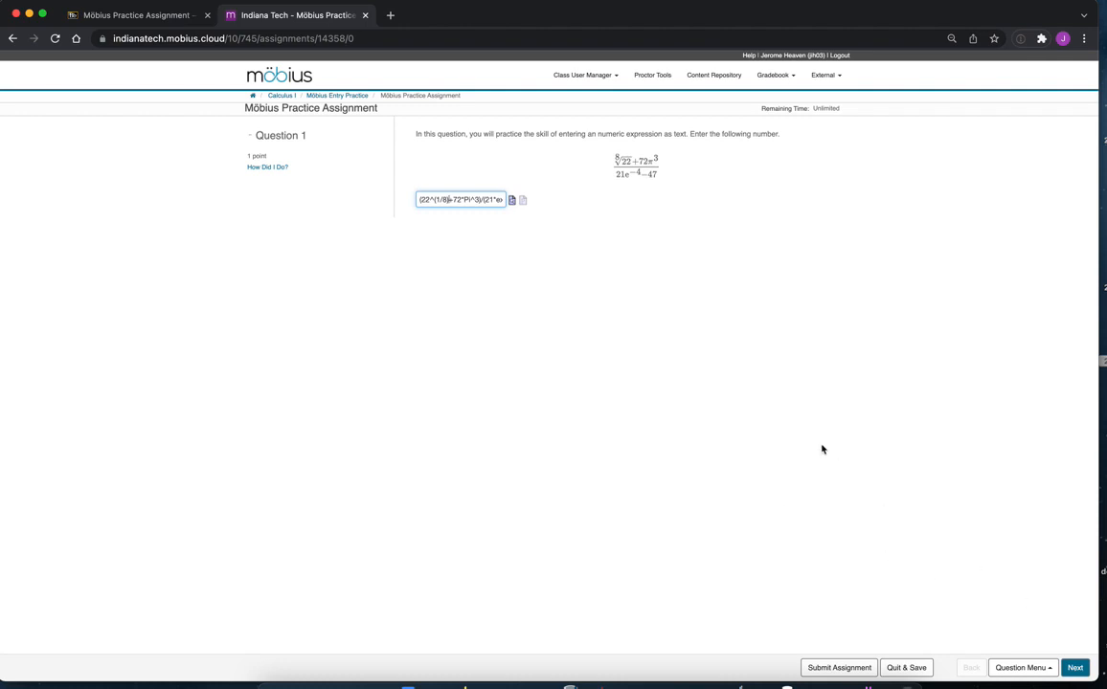
left_click(767, 417)
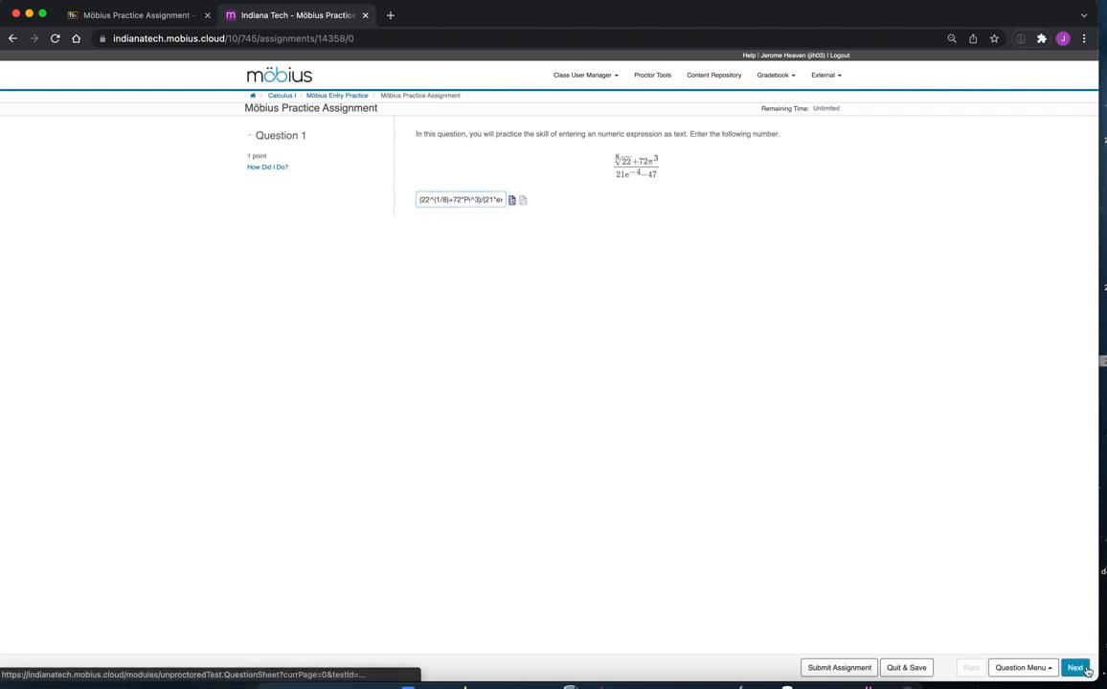
left_click(1039, 671)
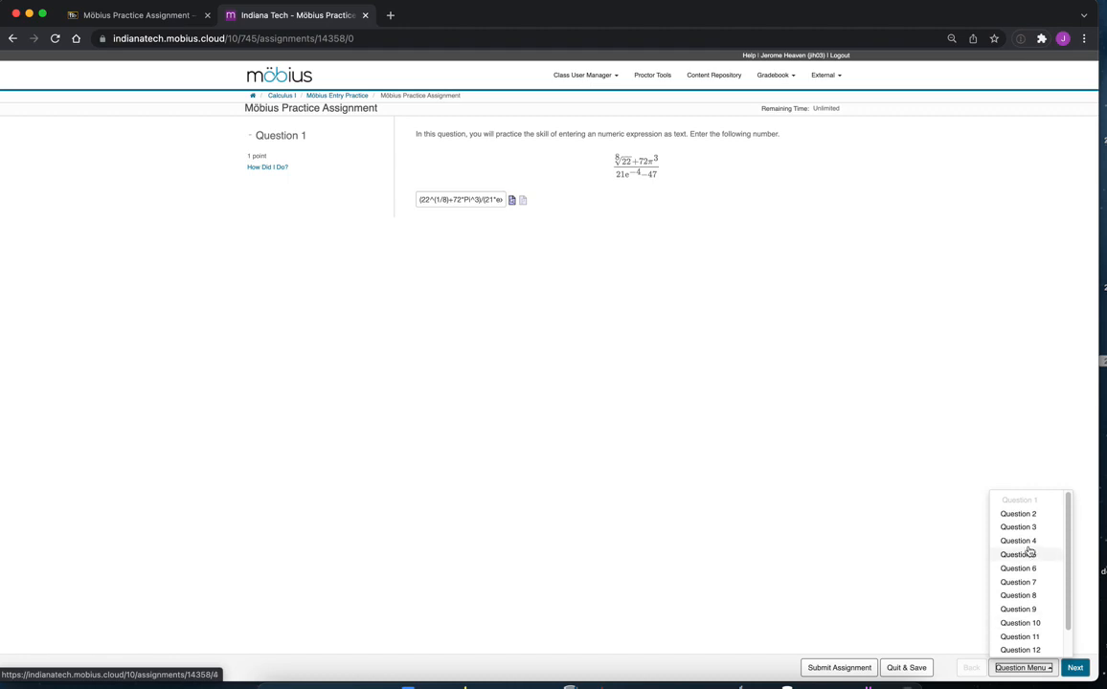
left_click(939, 559)
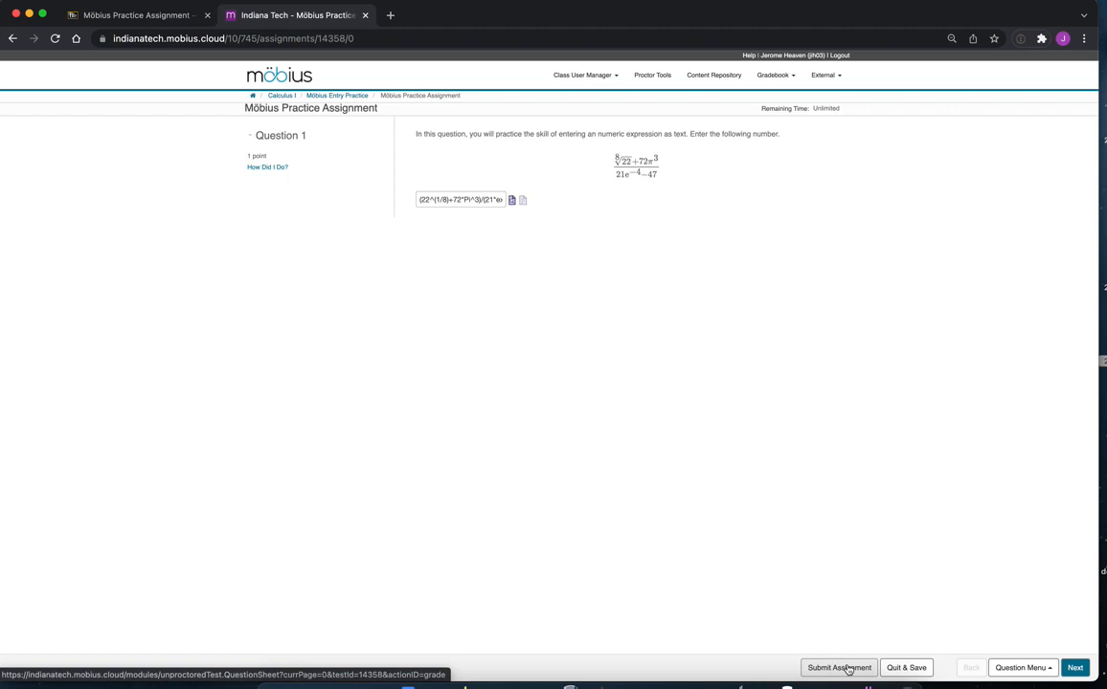
left_click(1076, 669)
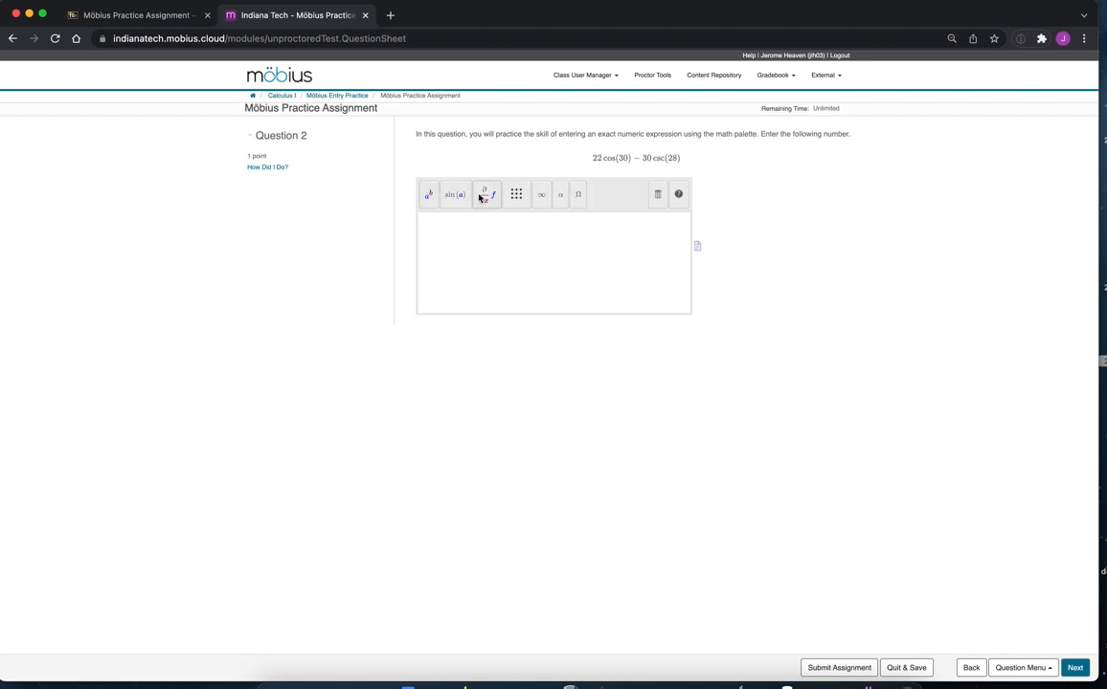
- Look through the math palette's exponent, trigonometric, calculus and matrix template groups for Question 2
left_click(429, 196)
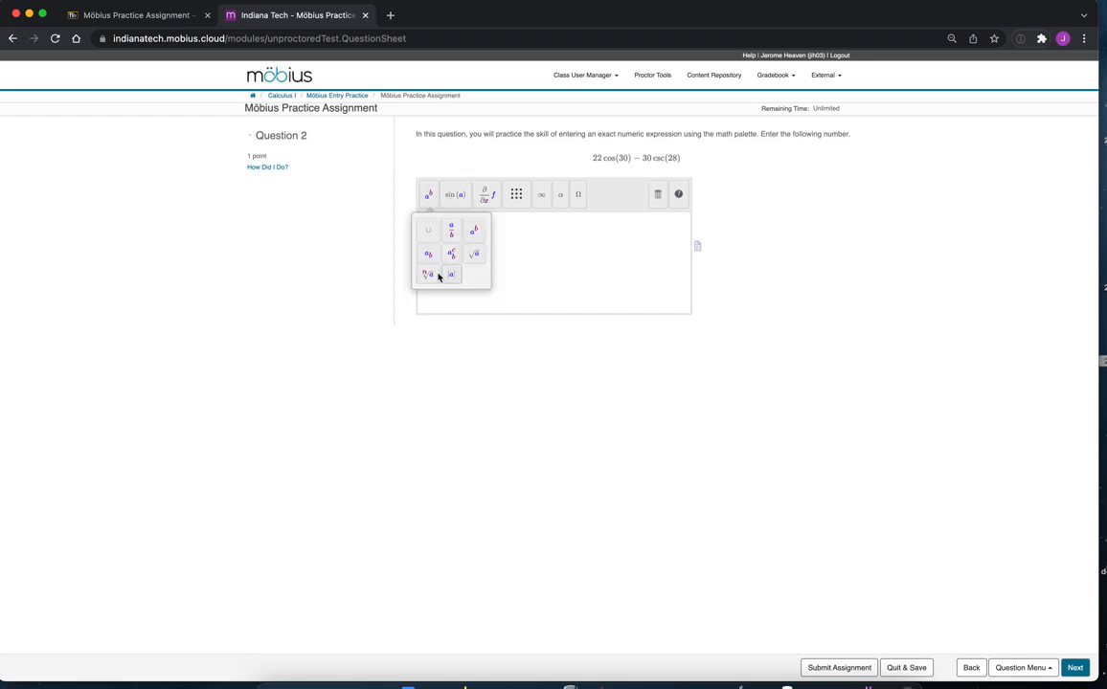
left_click(457, 195)
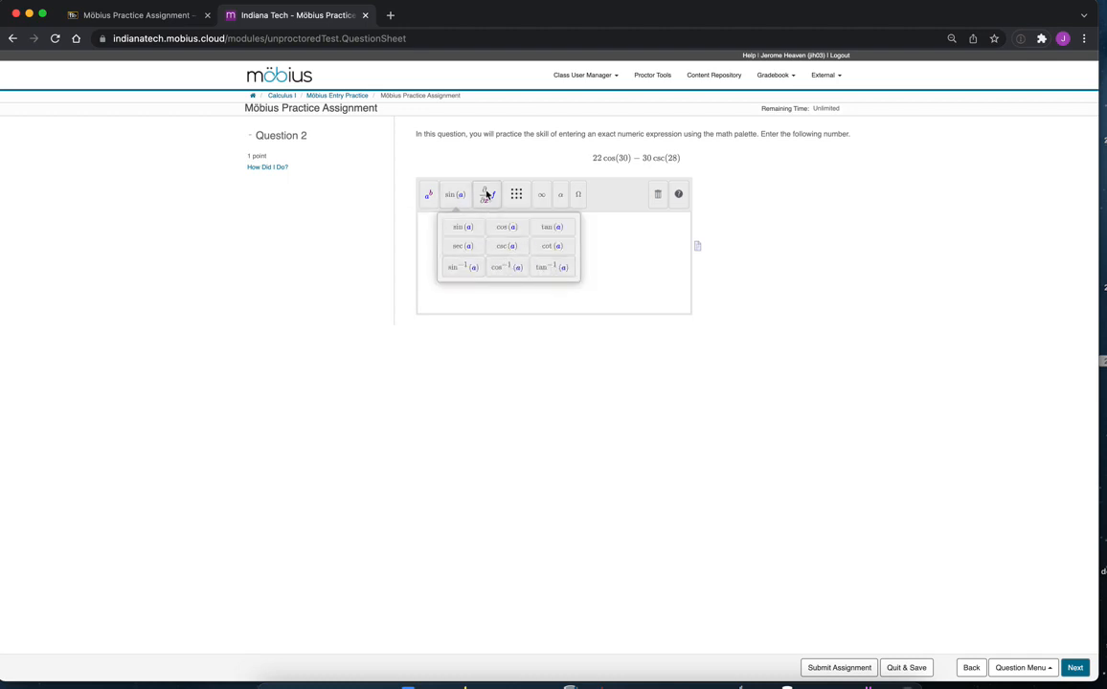
left_click(486, 195)
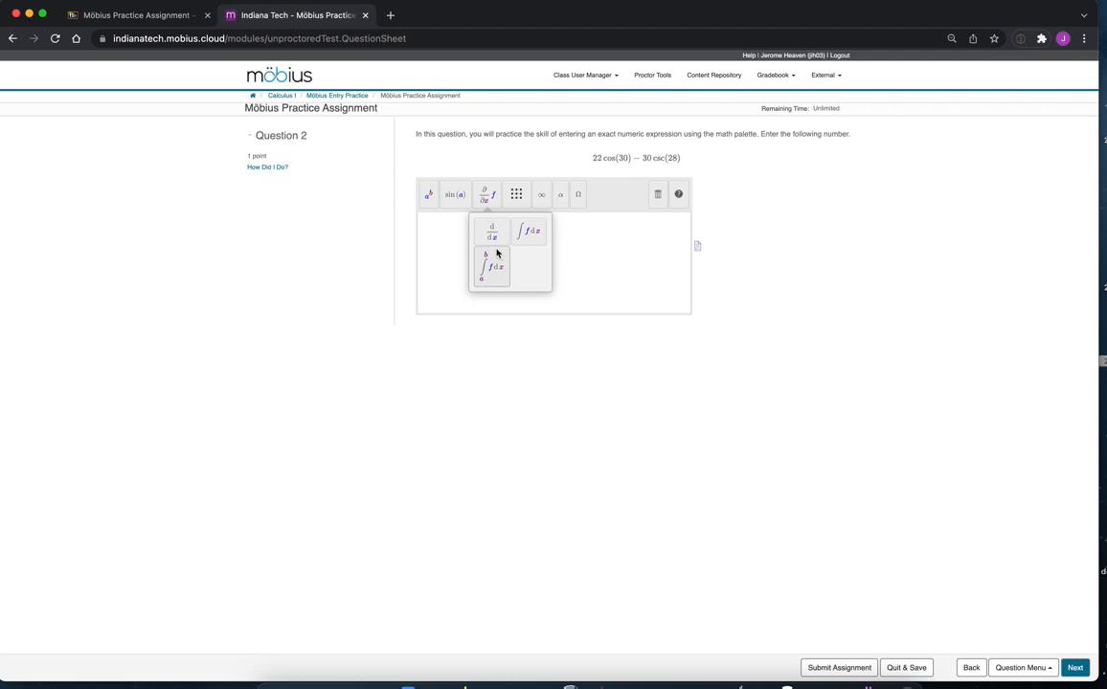
left_click(518, 198)
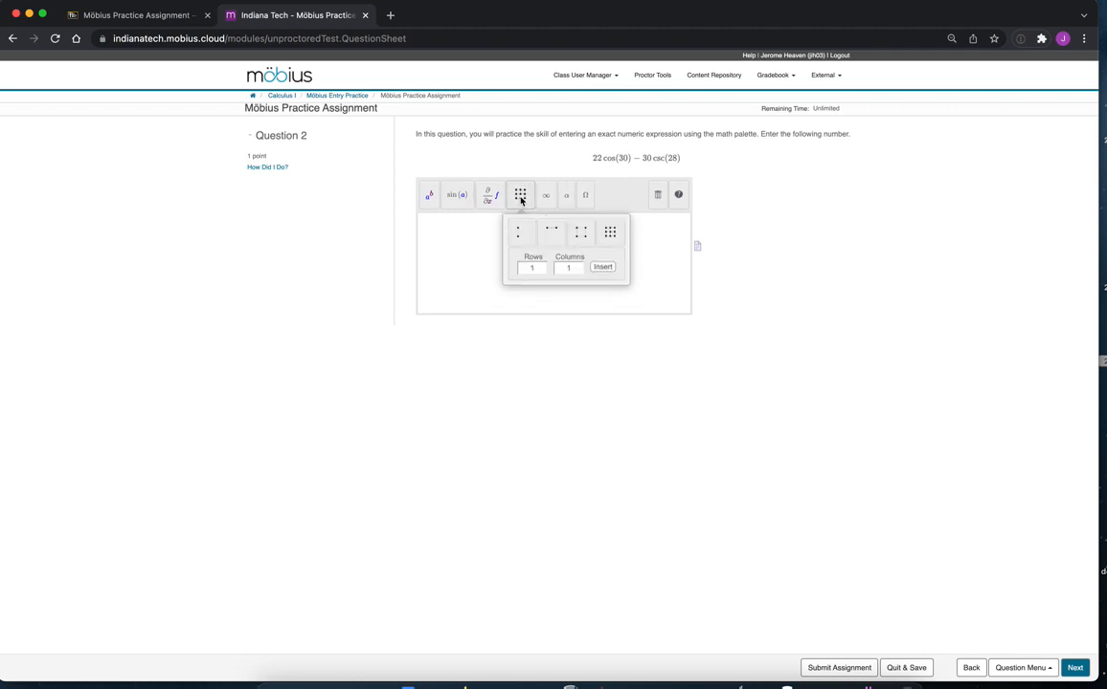
left_click(488, 235)
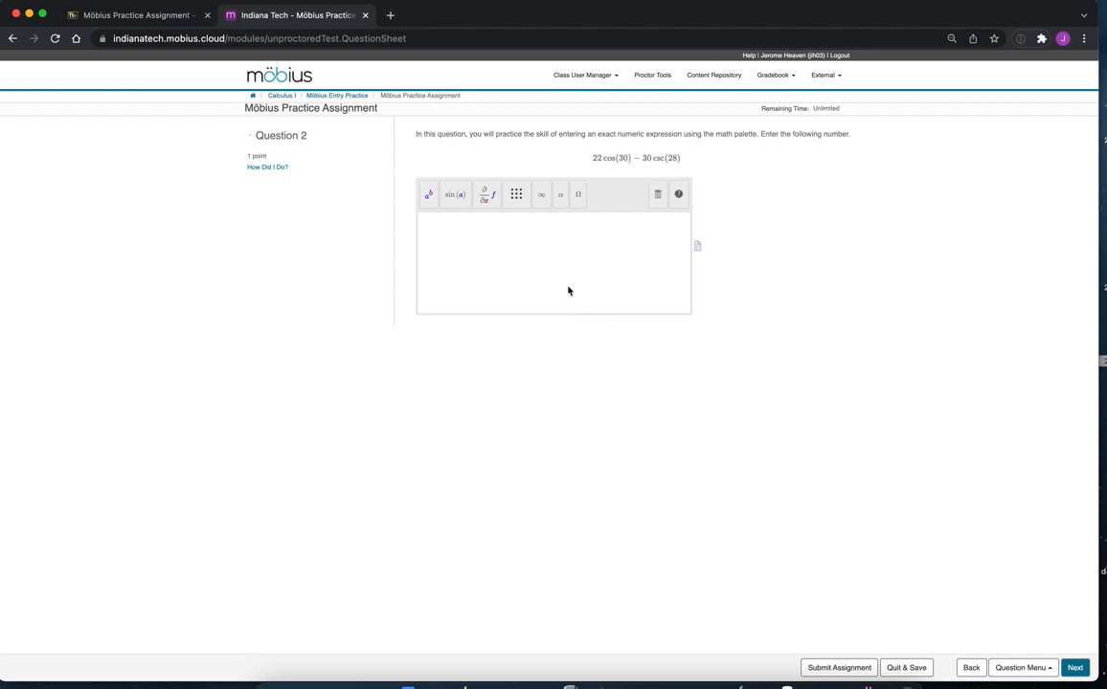
- Enter 22cos(30) as the first term of the Question 2 answer, using the math palette's cosine template
left_click(593, 272)
type("22")
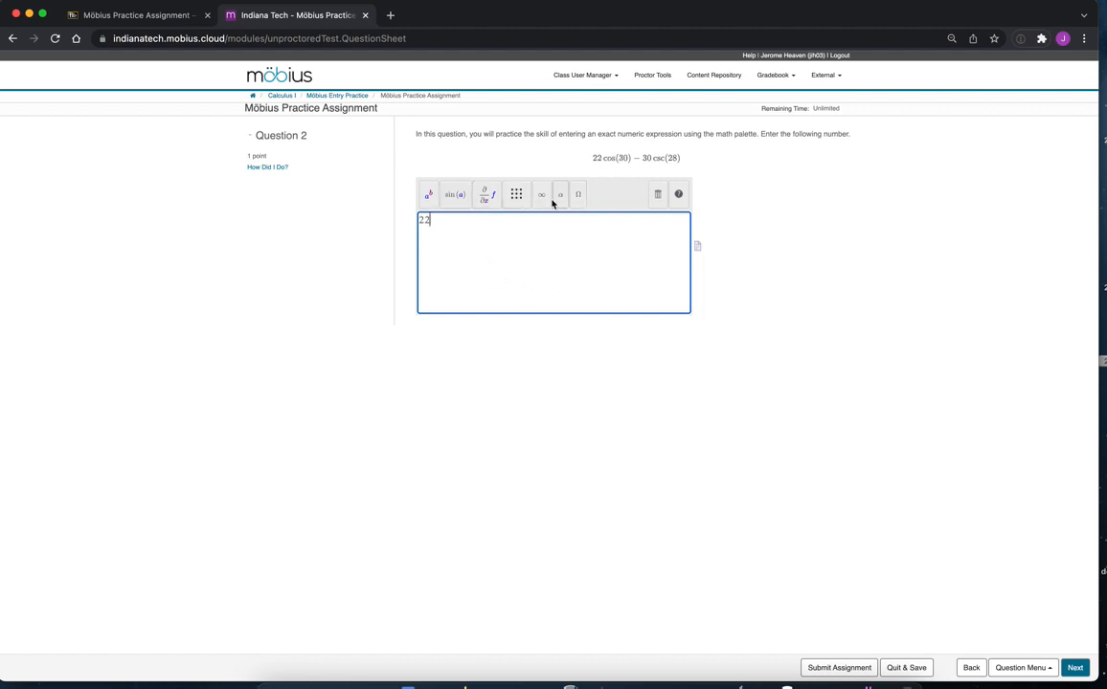
left_click(455, 195)
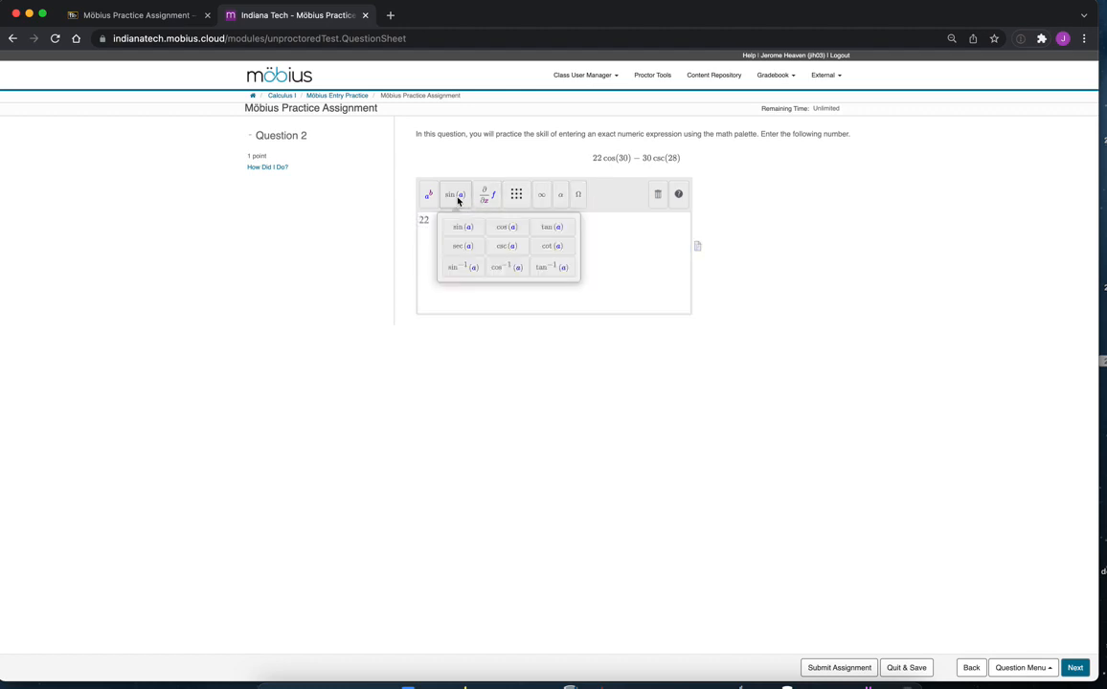
left_click(507, 228)
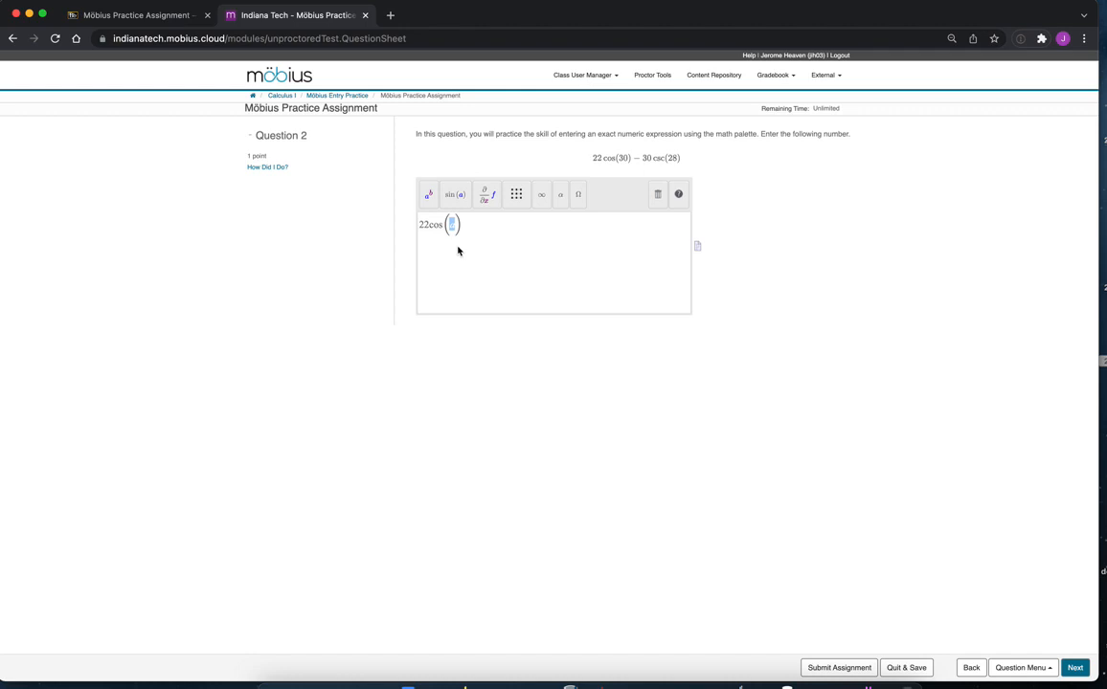
type("30")
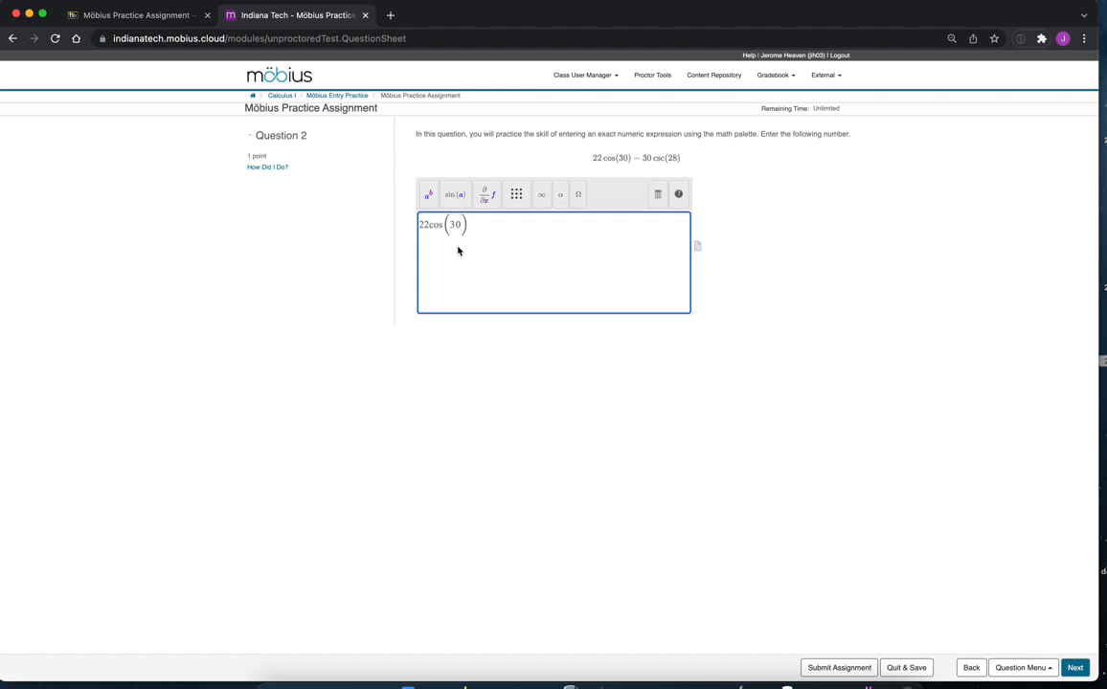
- Append -30csc(28) after the cosine term in the Question 2 answer, using the palette's cosecant template
key("Right")
type("-30")
left_click(459, 196)
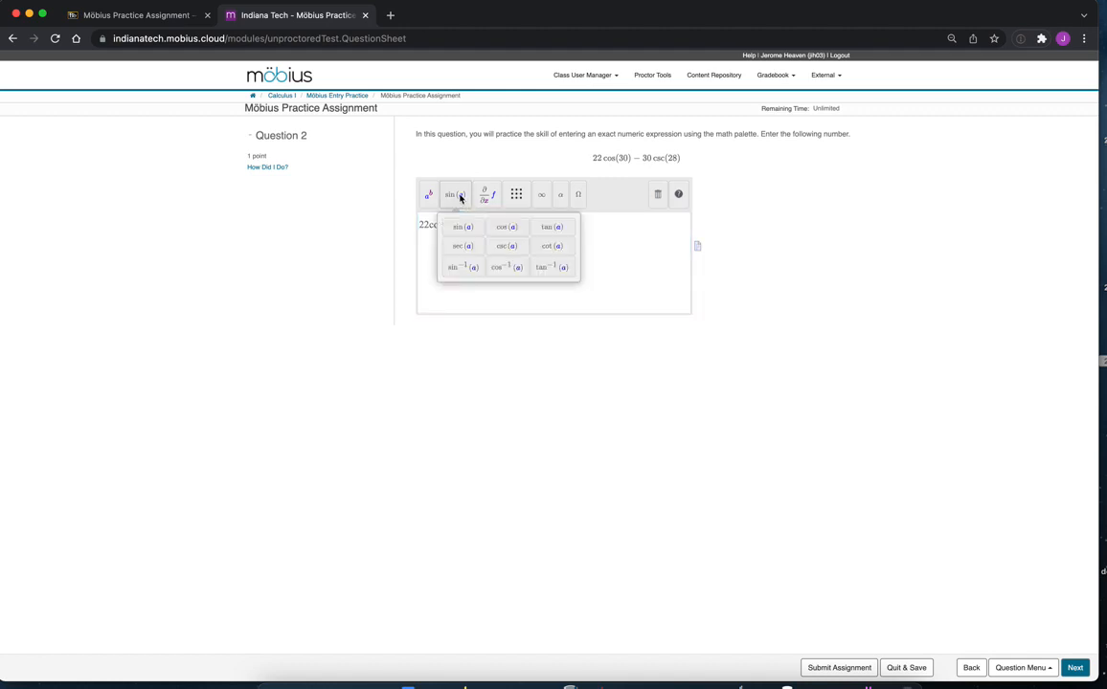
left_click(505, 247)
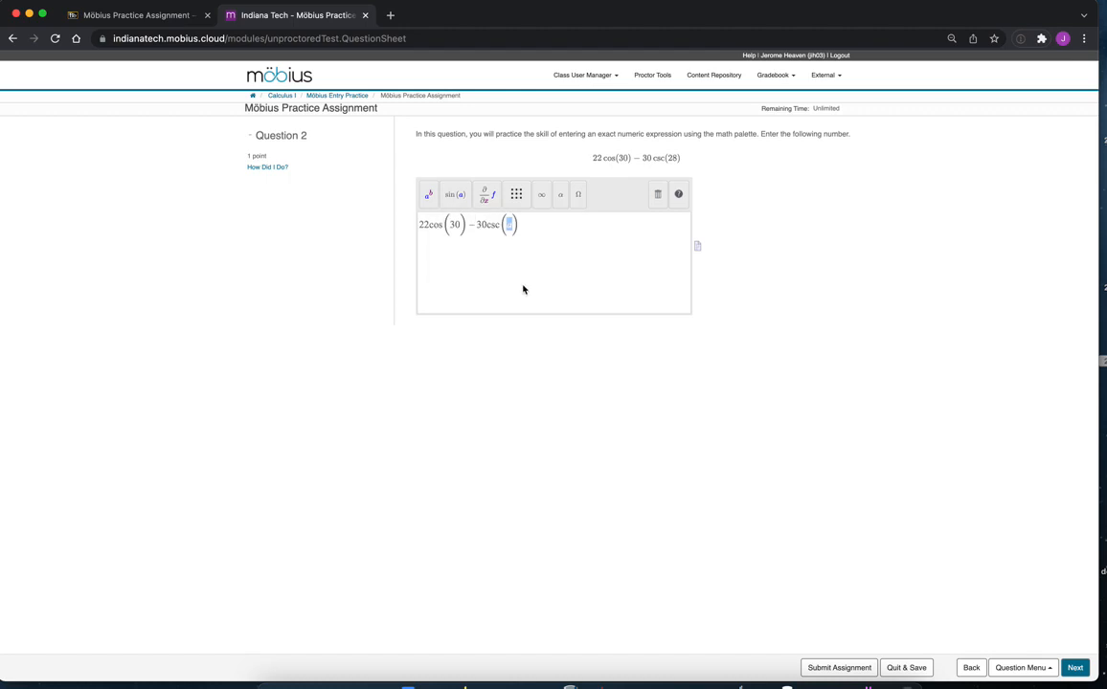
type("28")
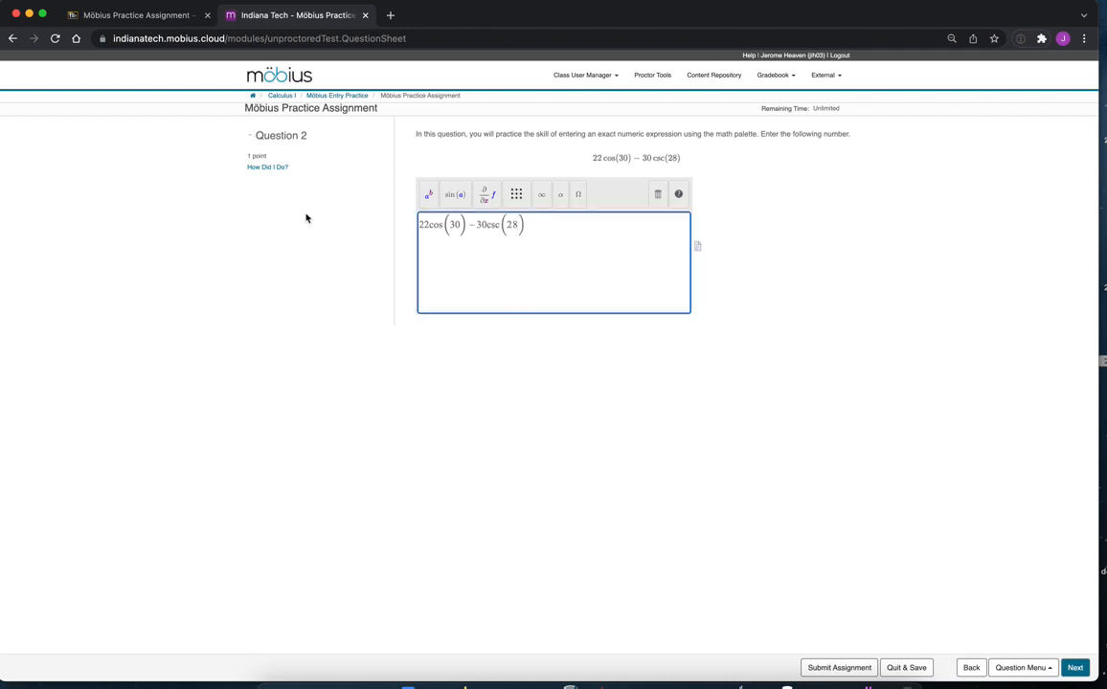
- Check the grading of the Question 2 answer and proceed to Question 3
left_click(277, 169)
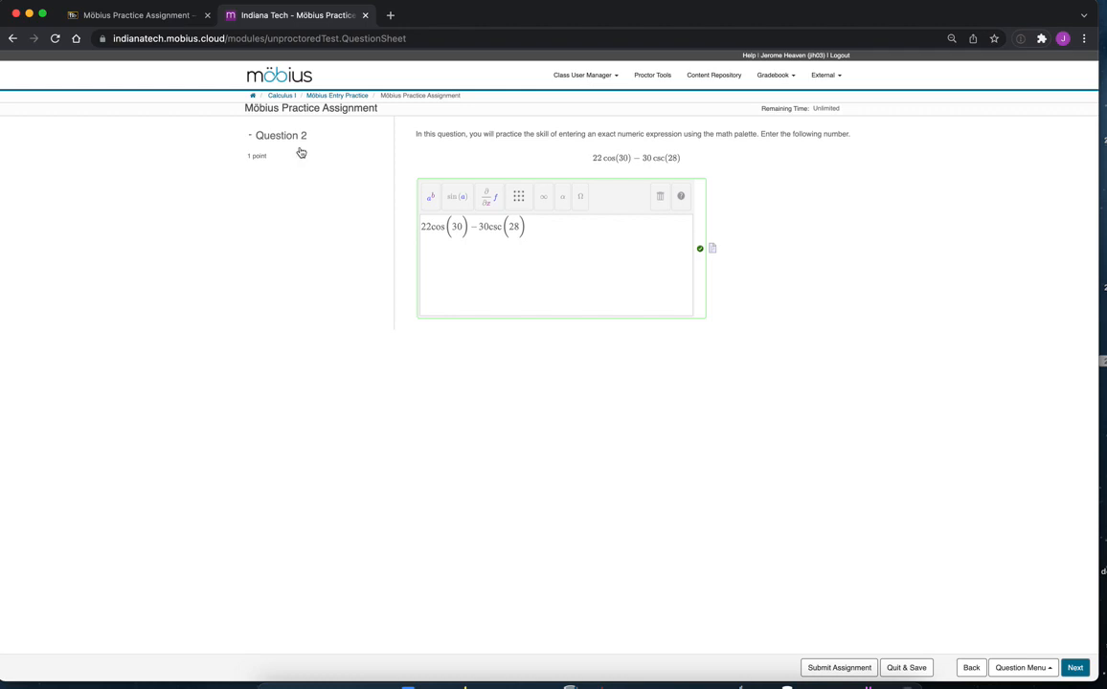
mouse_move(653, 252)
left_click(1075, 670)
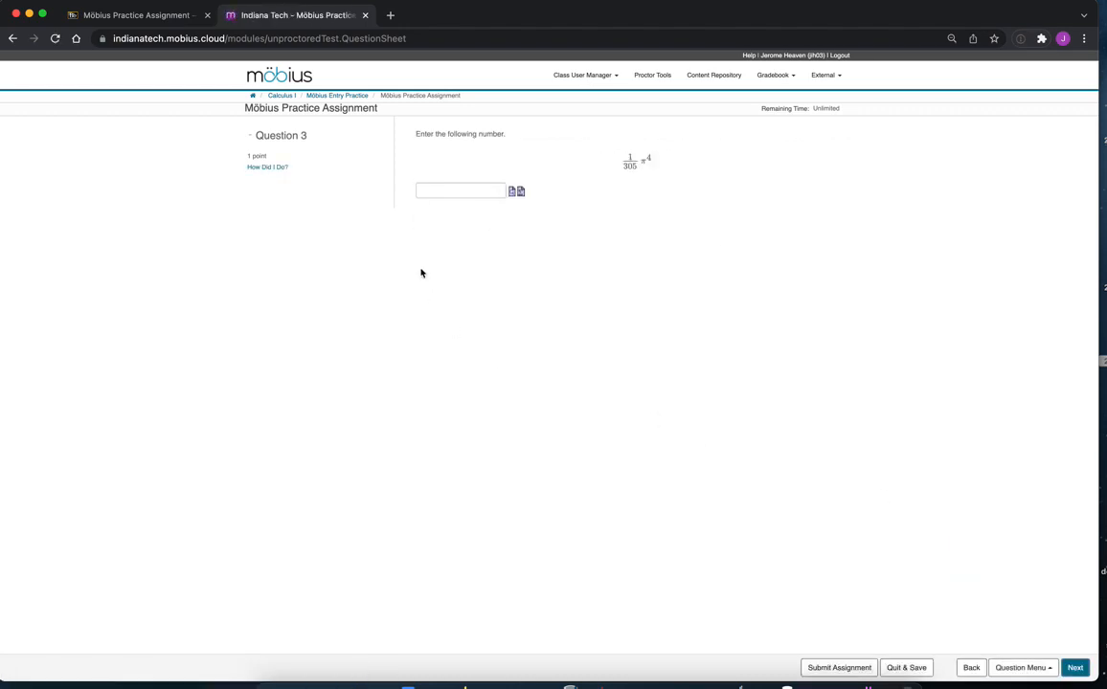
- Enter 1/305*Pi^4 as a text answer for Question 3 and preview it
left_click(454, 190)
type("1/305*Pi^4")
left_click(512, 192)
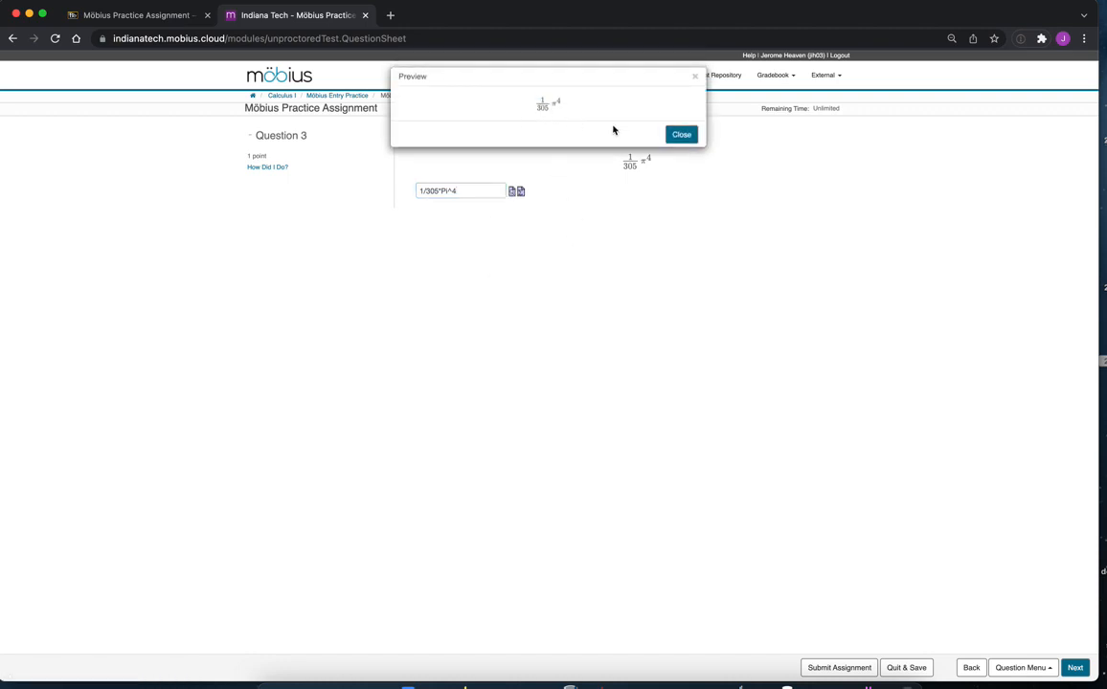
left_click(676, 135)
- Clear the Question 3 text answer and switch its entry to the math palette editor
left_click(455, 191)
left_click_drag(454, 192, 413, 193)
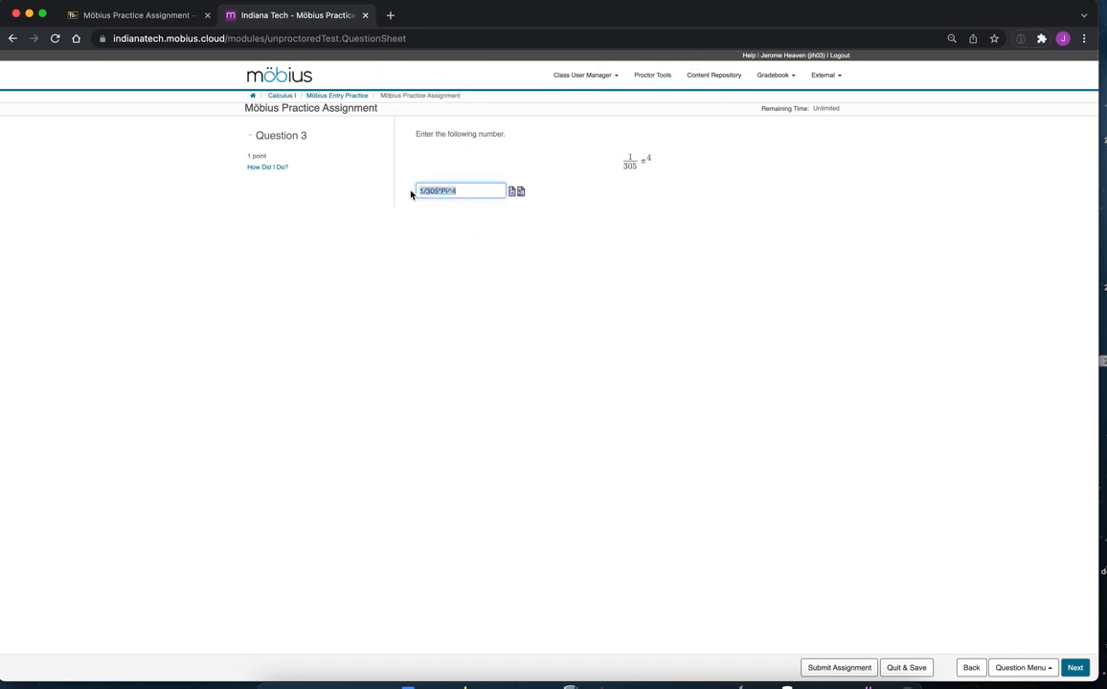
key("BackSpace")
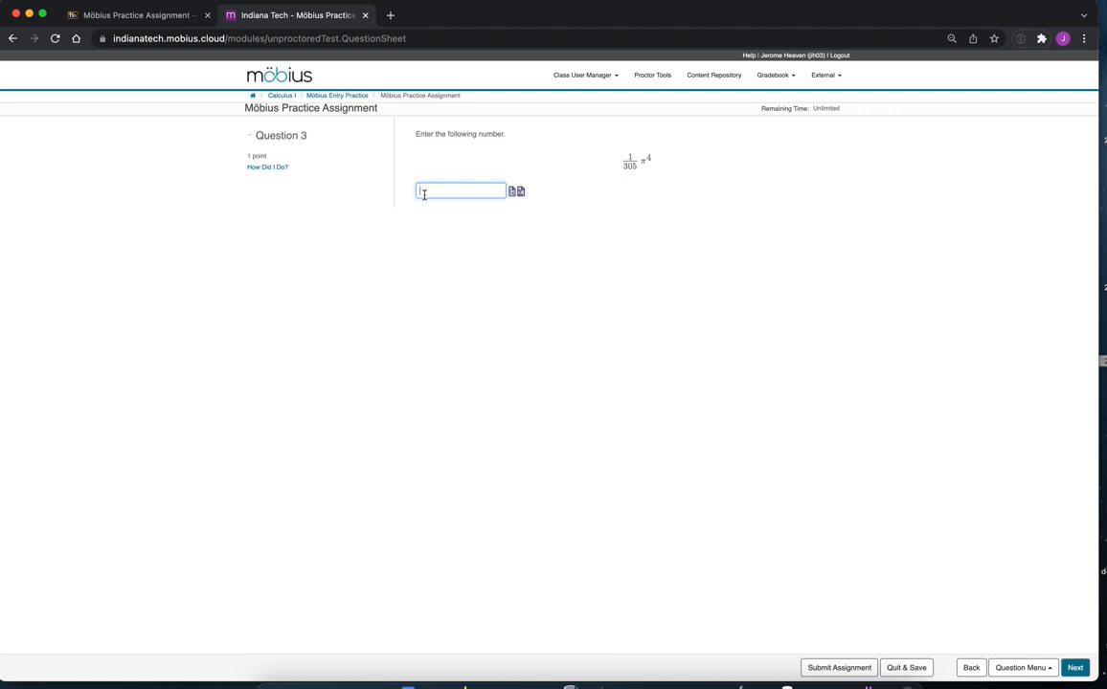
left_click(521, 192)
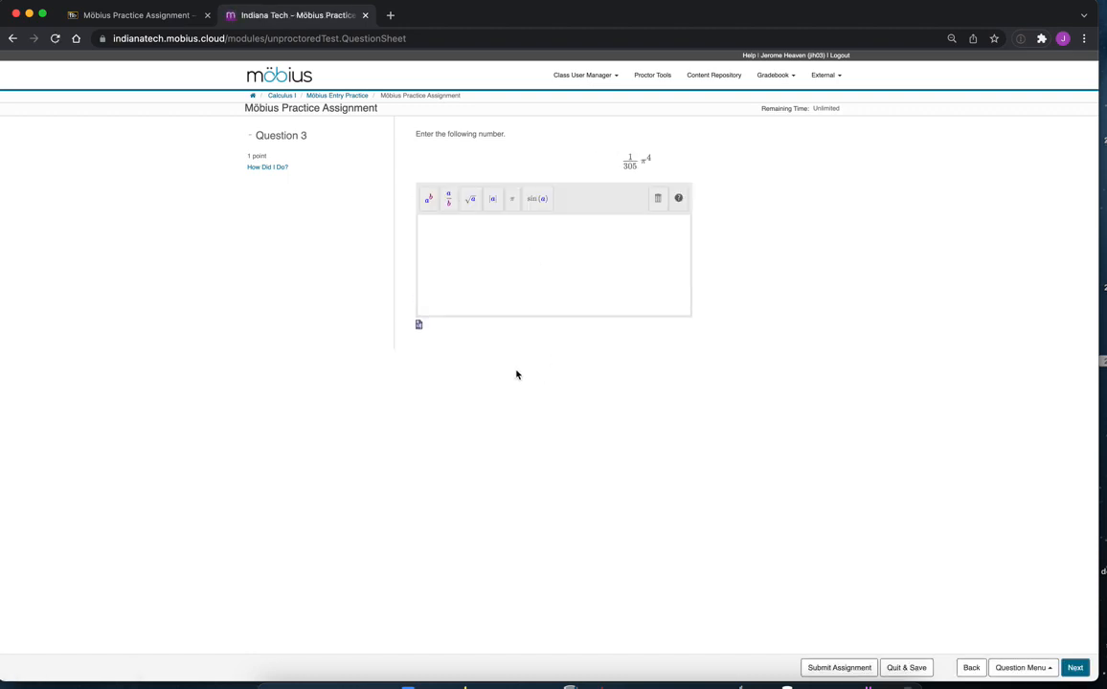
left_click(515, 284)
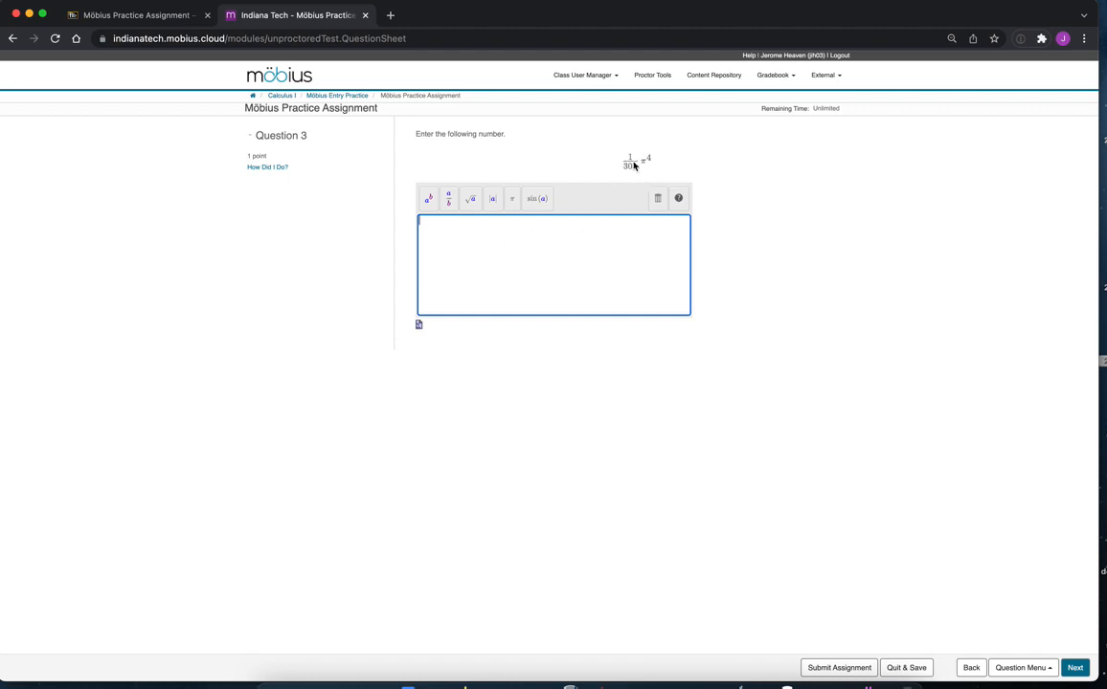
- Build the fraction 1/305 in the Question 3 answer with the palette's fraction template
left_click(450, 203)
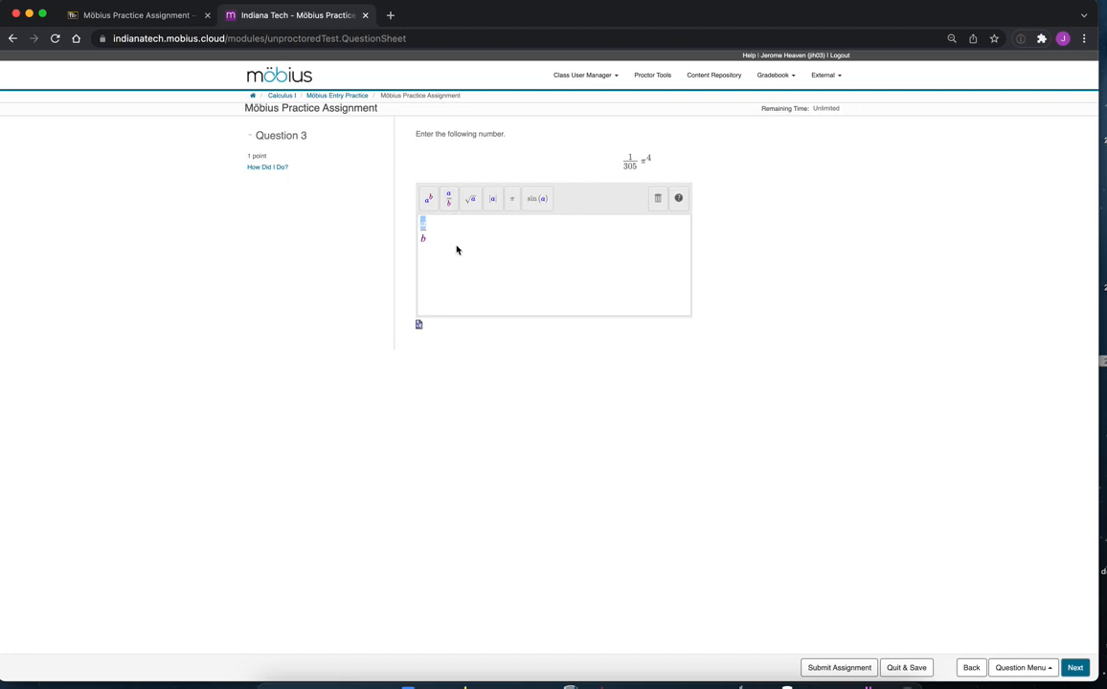
type("1")
key("Down")
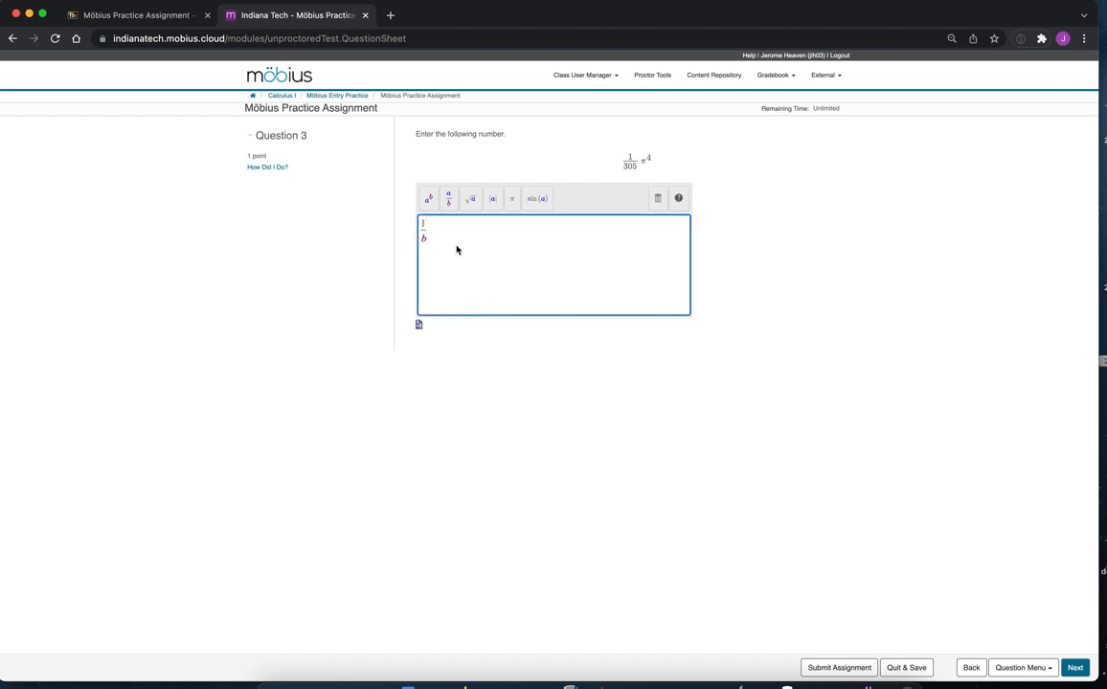
key("BackSpace")
type("305")
- Add π to the power of 4 after the fraction, using the palette's exponent template and π symbol
left_click(428, 201)
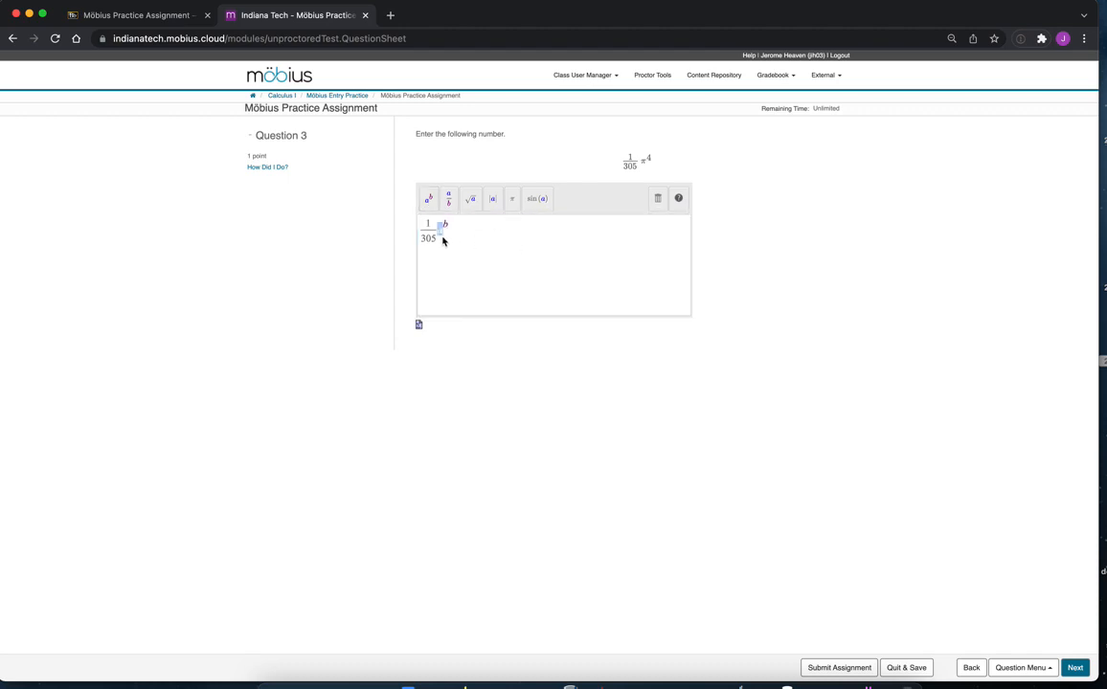
left_click(512, 203)
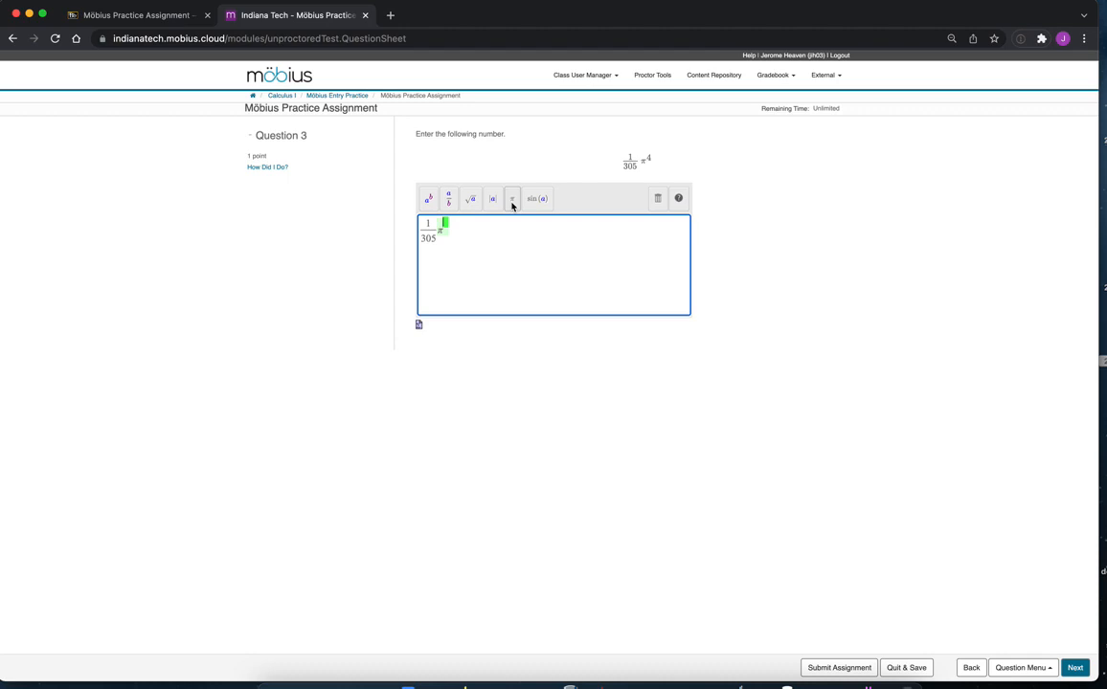
type("4")
- Check the grading of the Question 3 palette answer and switch the entry back to text mode
left_click(278, 168)
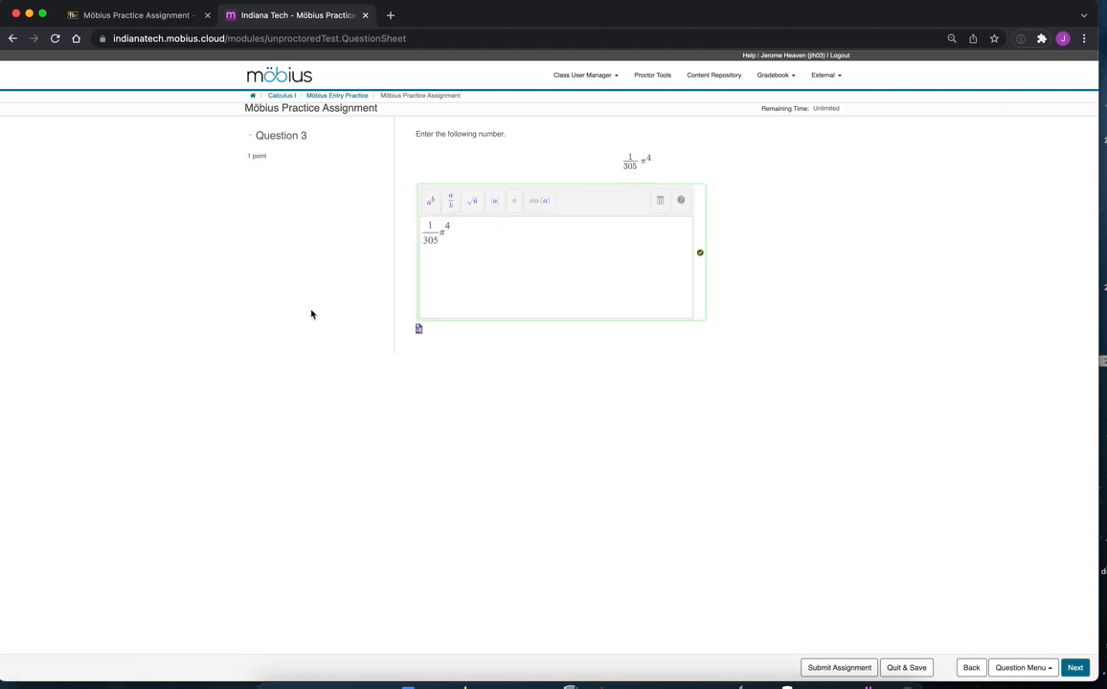
mouse_move(445, 227)
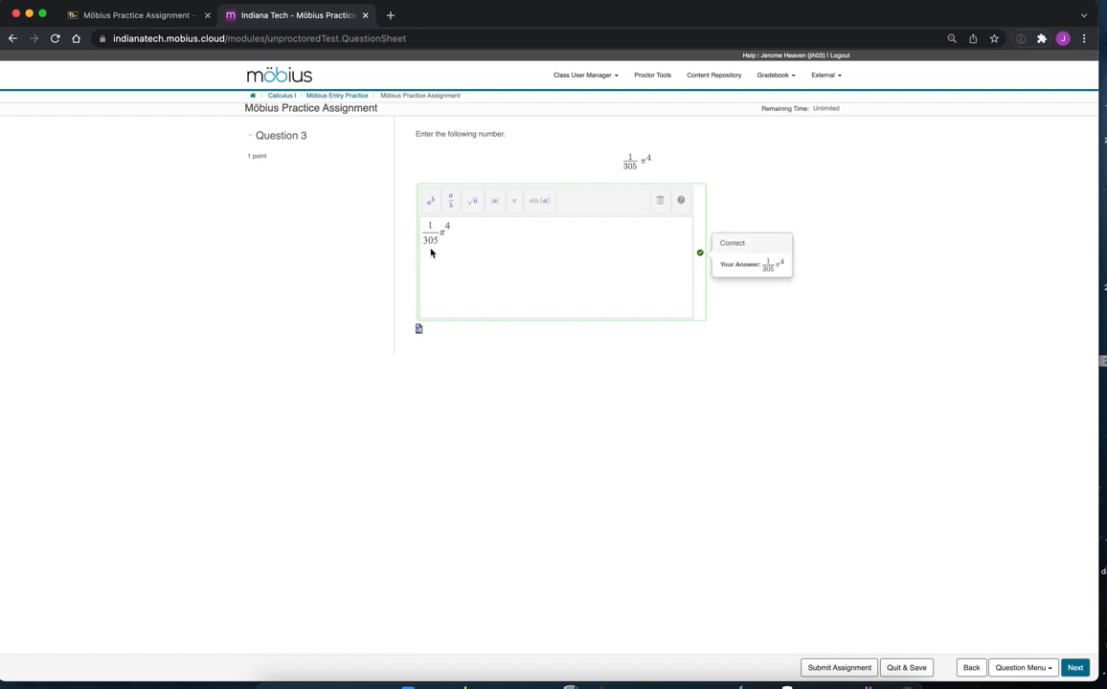
left_click(420, 332)
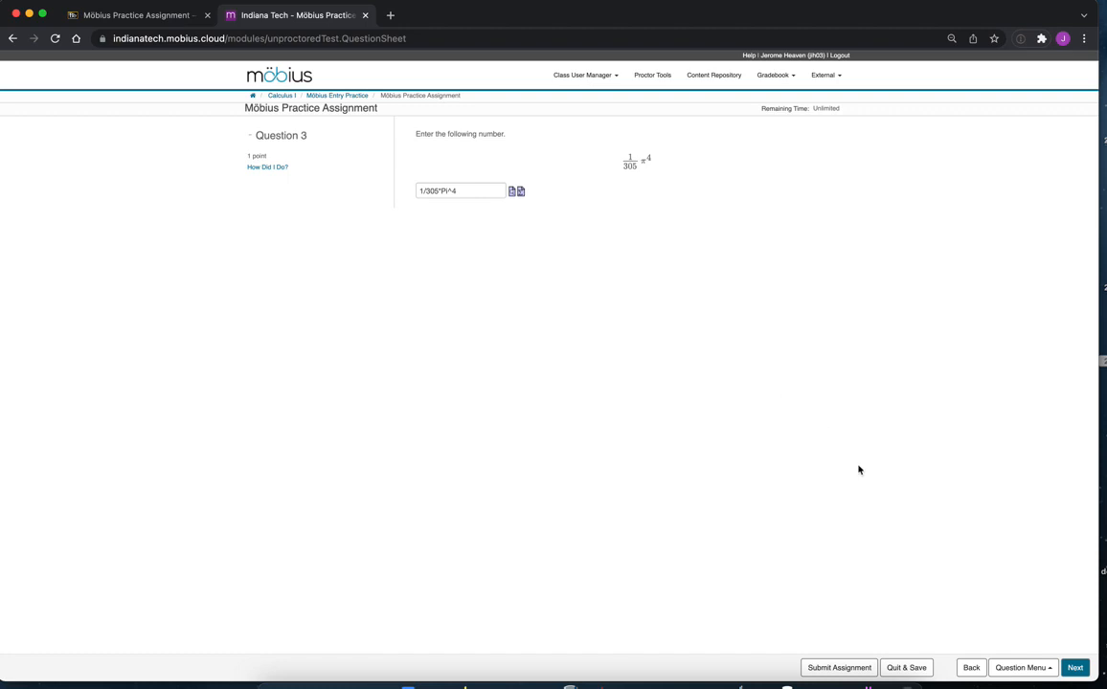
- Proceed to Question 4 and enter the polynomial -1/3-2/3*x+2/3*x^2-2/3*x^3 as the text answer
left_click(1083, 674)
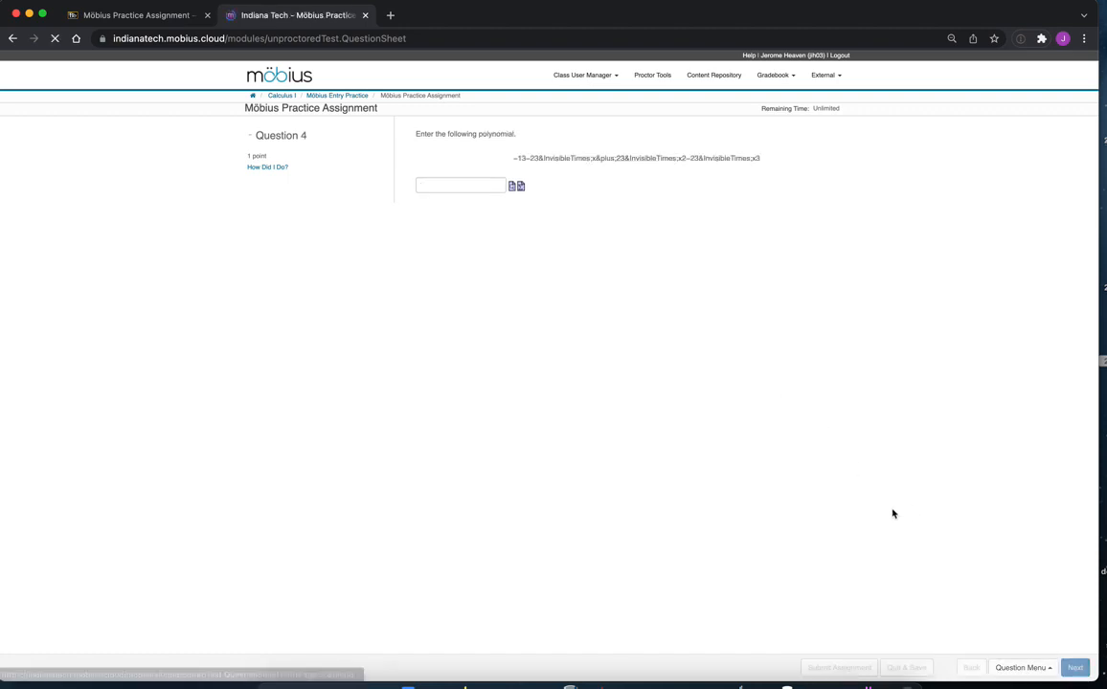
left_click(442, 191)
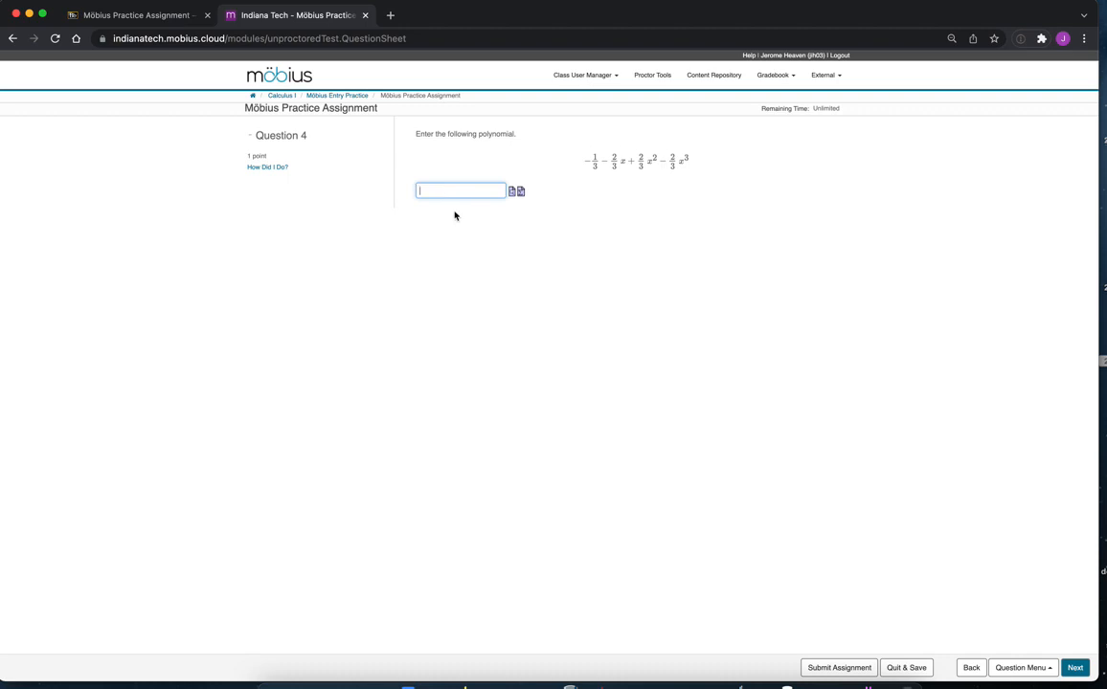
scroll(456, 217, "up", 5)
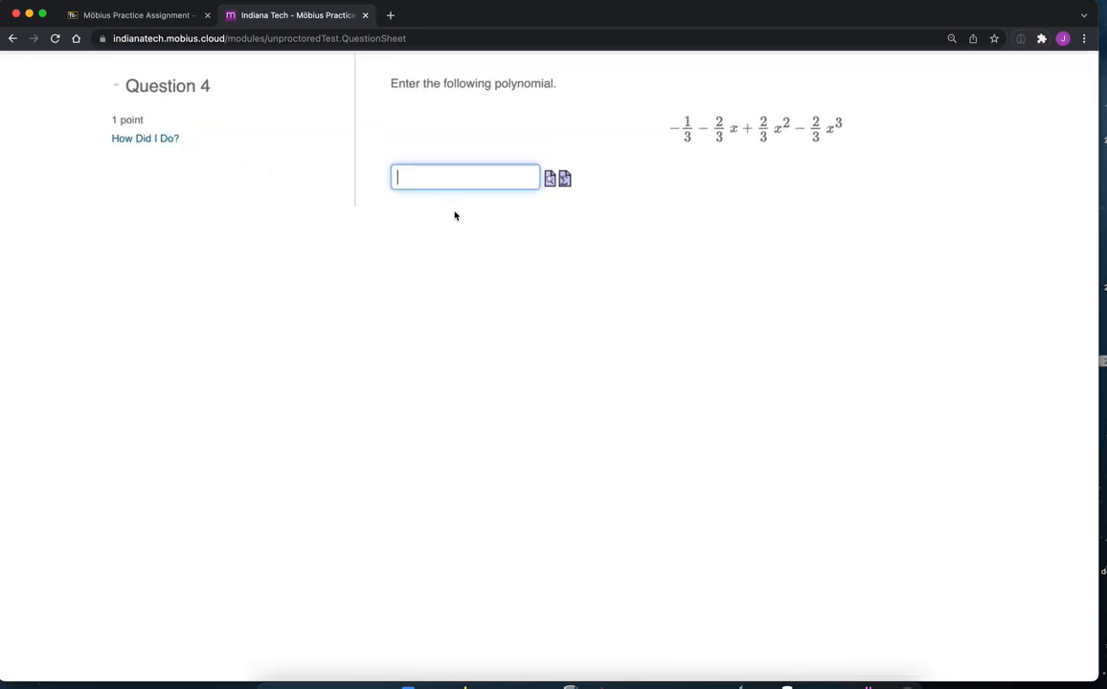
scroll(455, 216, "up", 2)
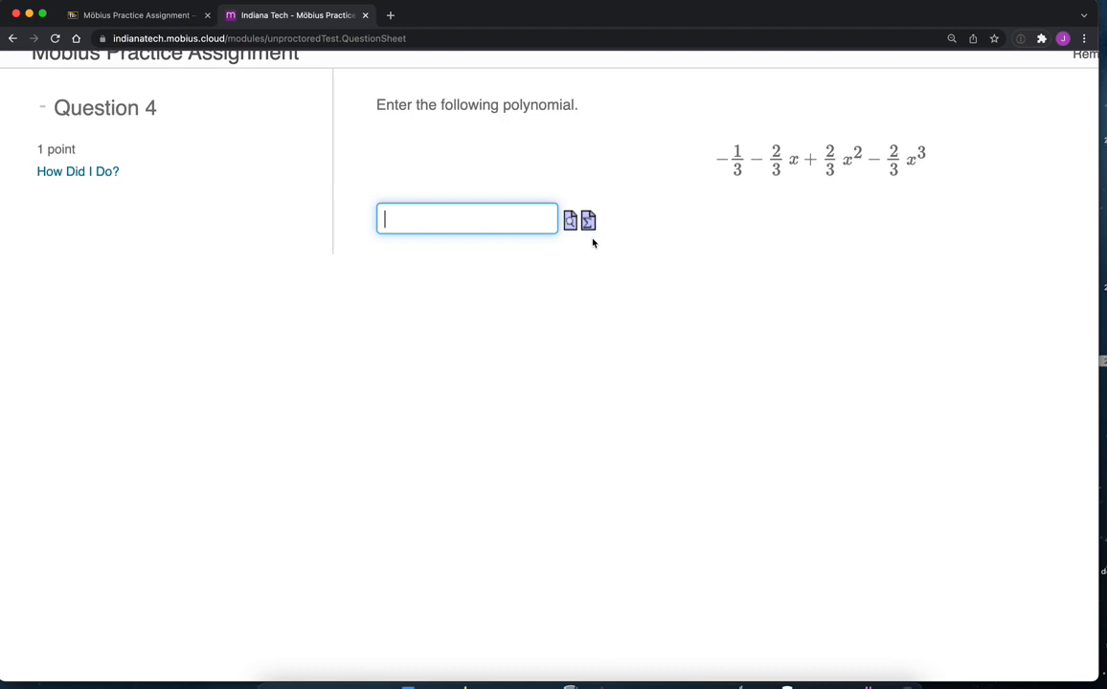
type("-1/3-2")
type("/3*x+2/3*")
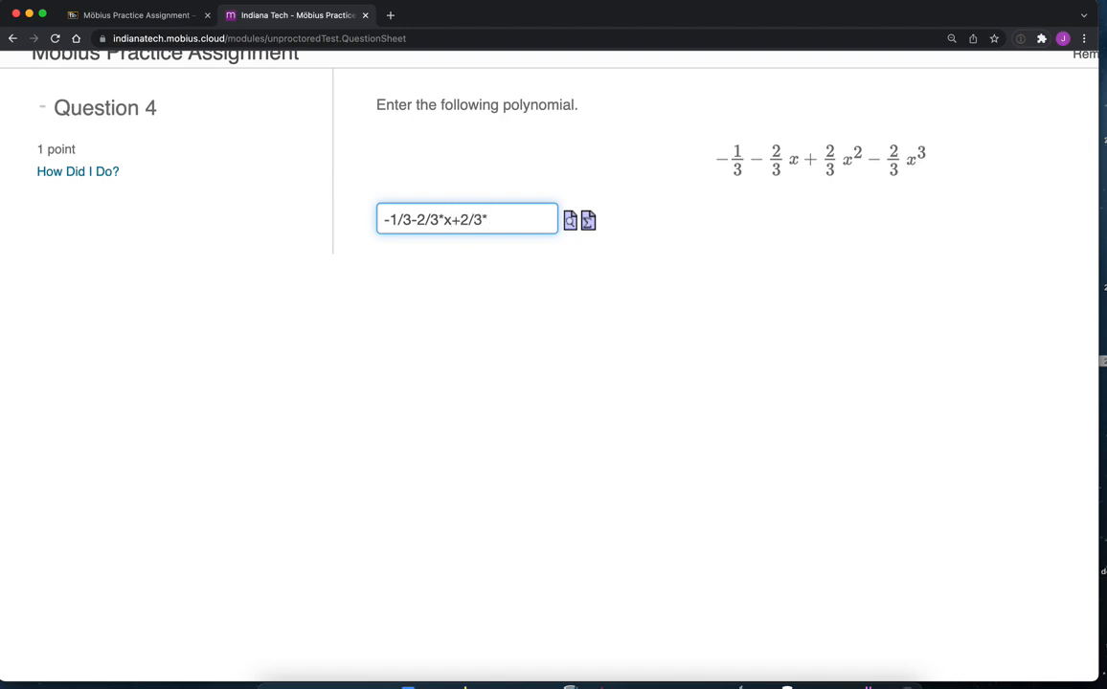
type("x^2-2/3*x^")
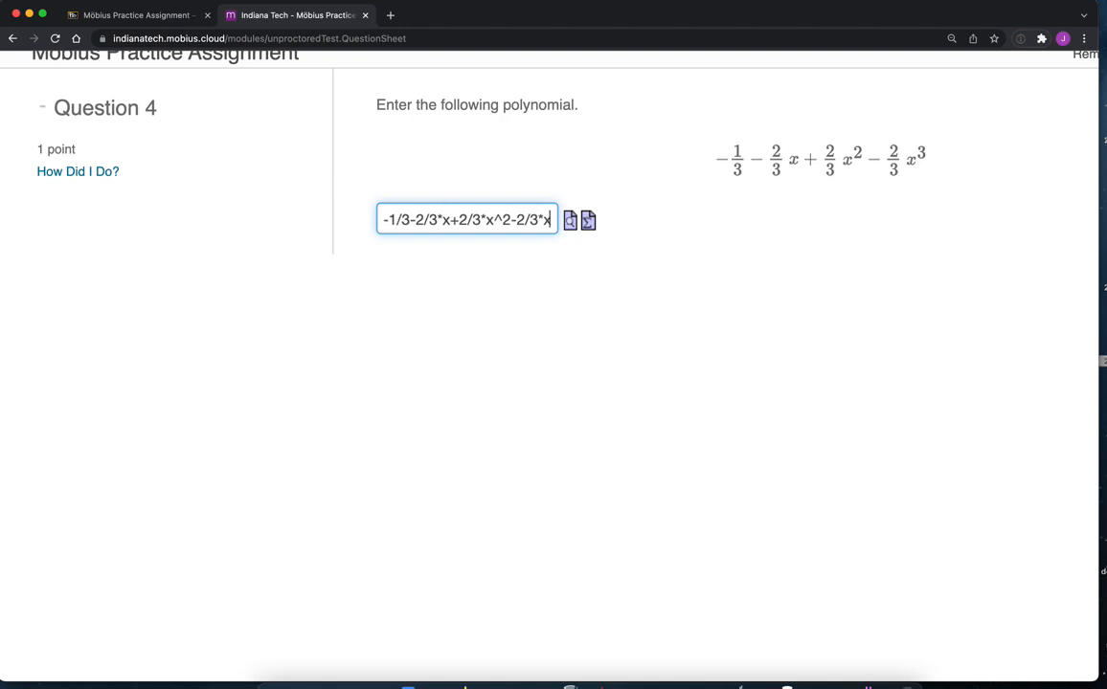
type("3")
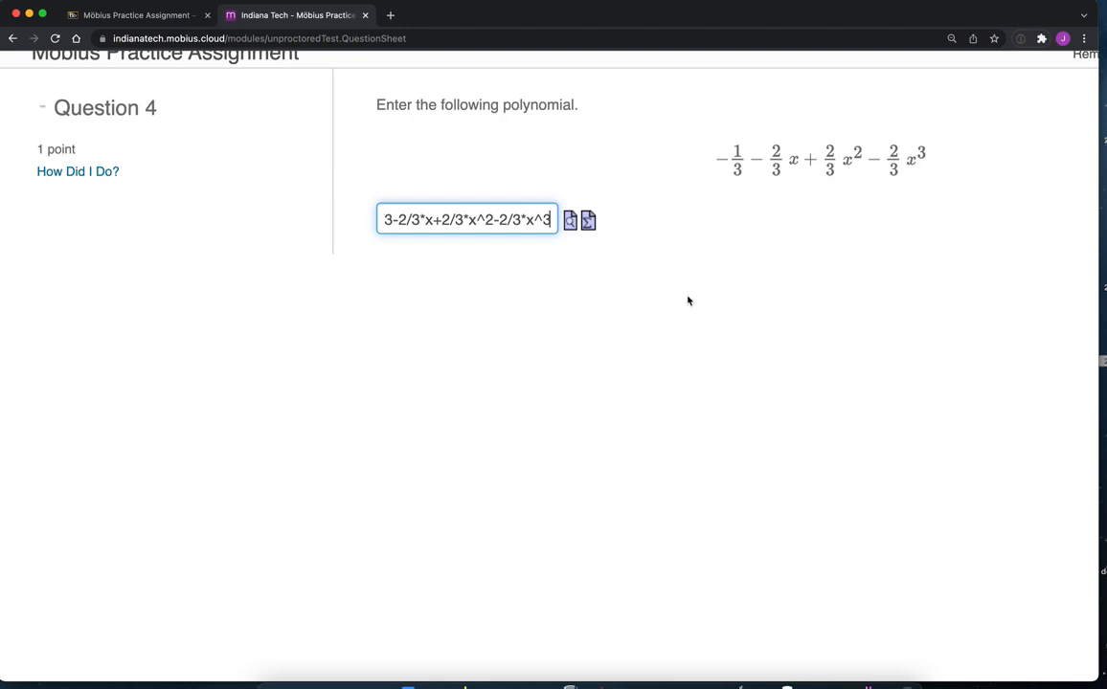
- Preview the Question 4 polynomial to compare it with the given expression
key("super+minus")
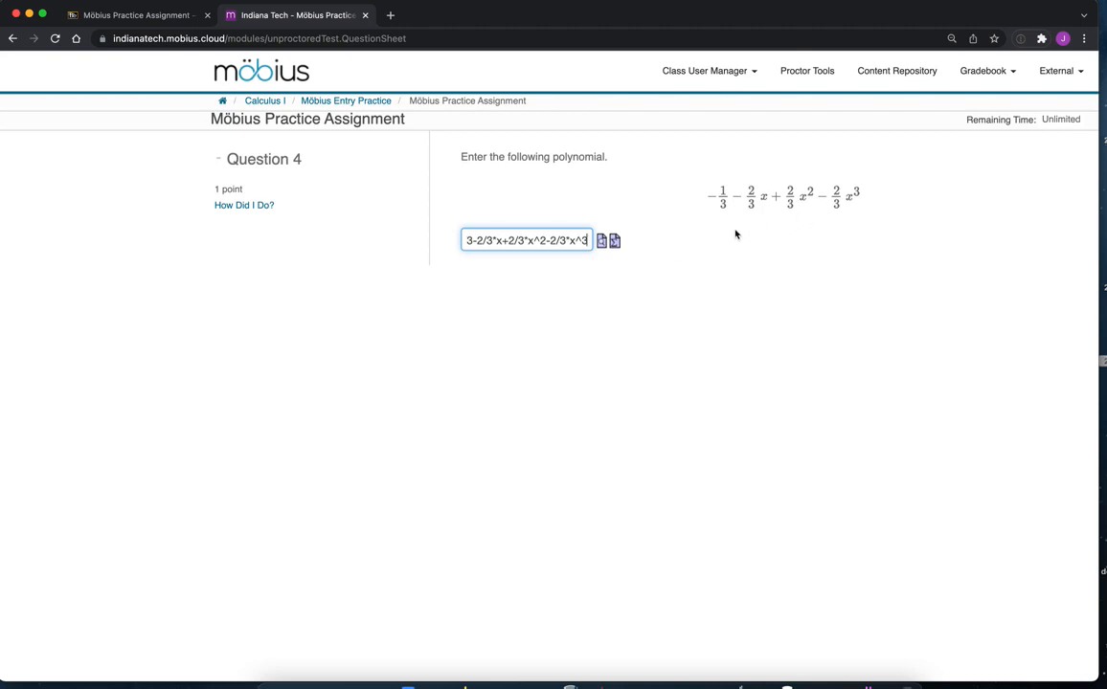
left_click(600, 244)
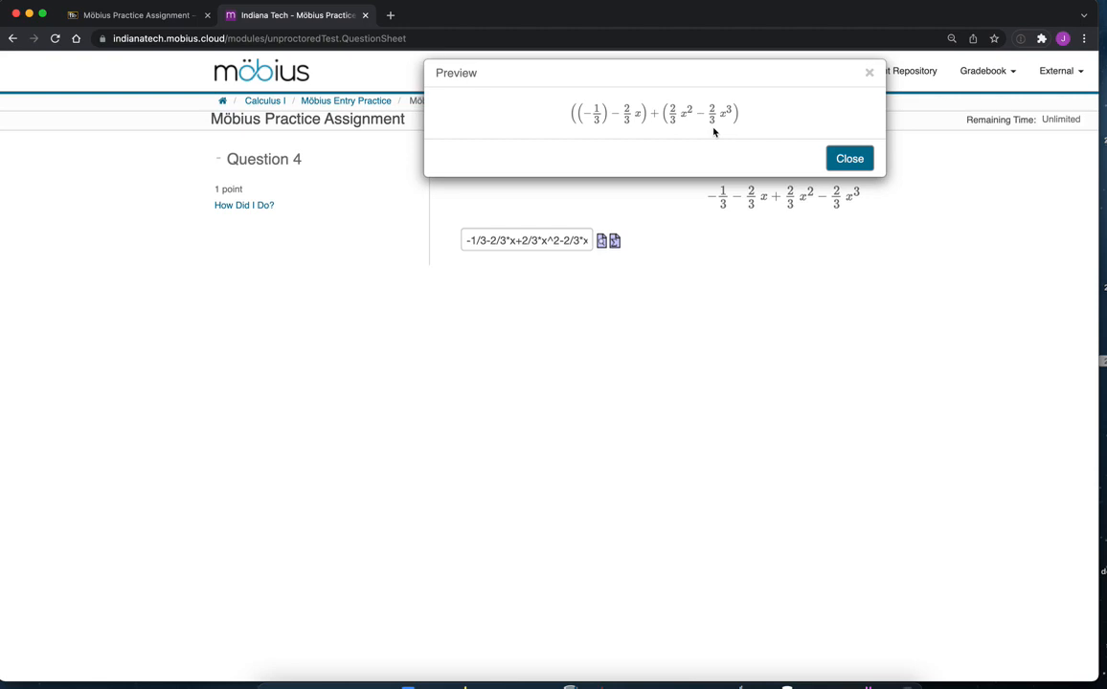
- Close the Question 4 preview, then proceed to Question 5 and enter the fraction -131/80 as text
left_click(851, 157)
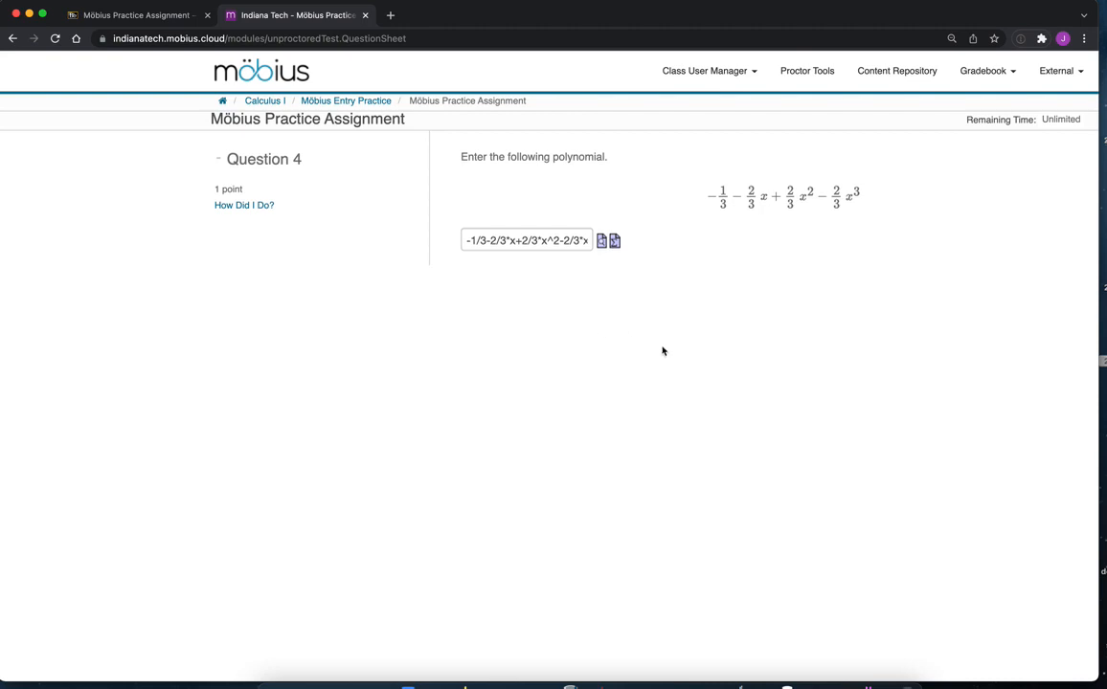
scroll(663, 350, "down", 2)
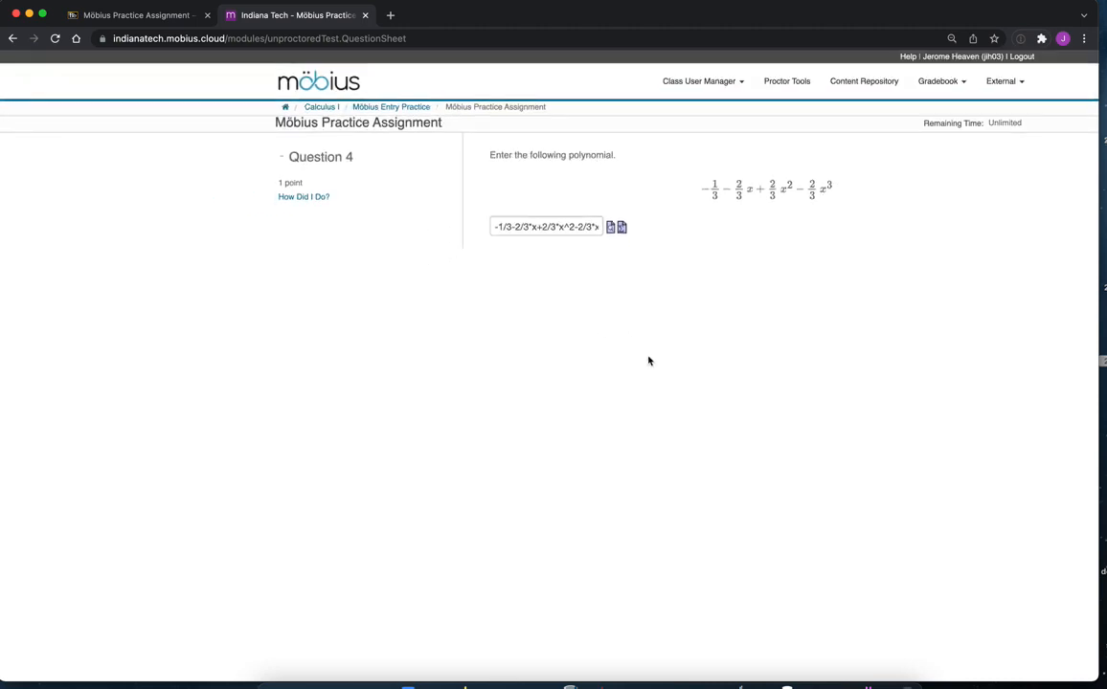
key("super+minus")
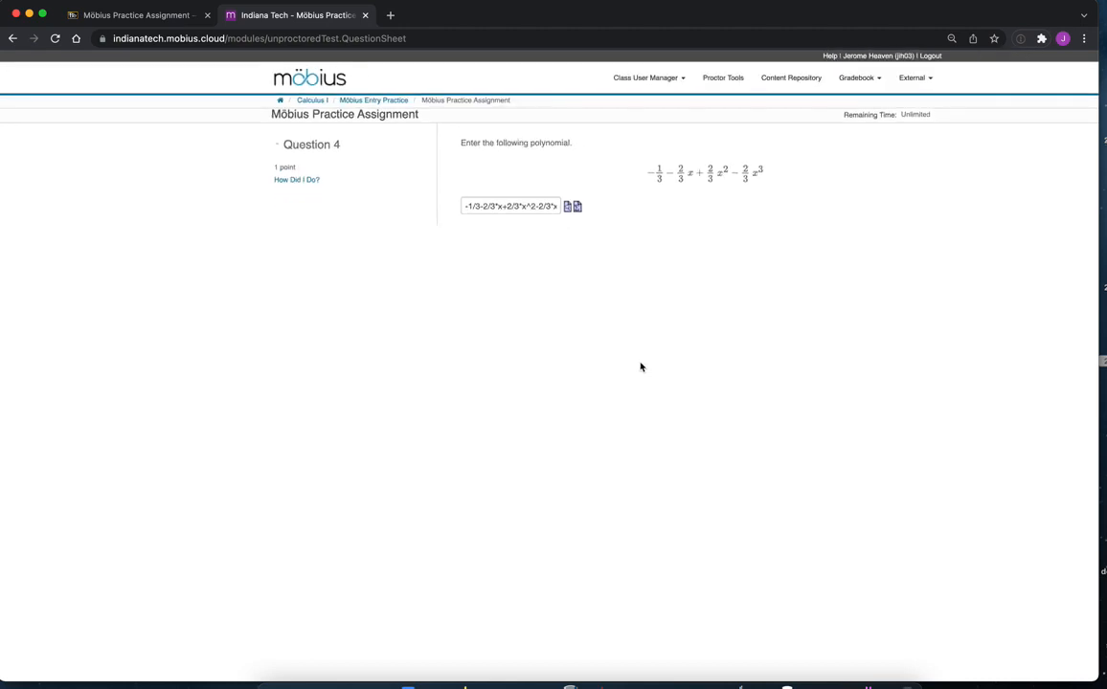
key("super+minus")
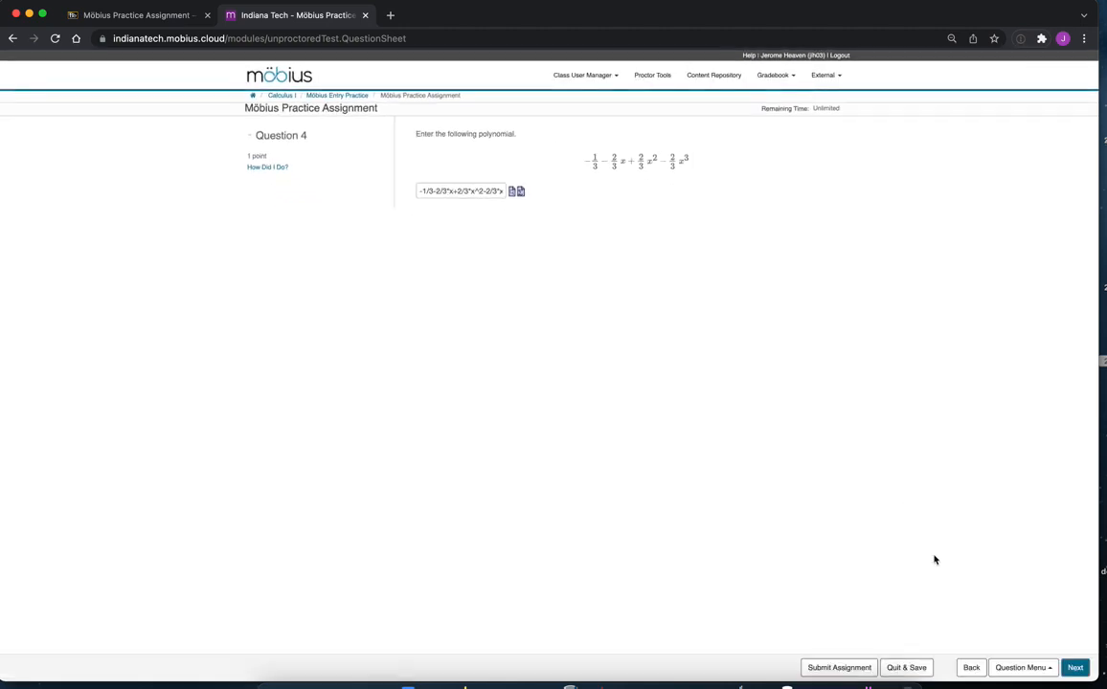
left_click(1075, 667)
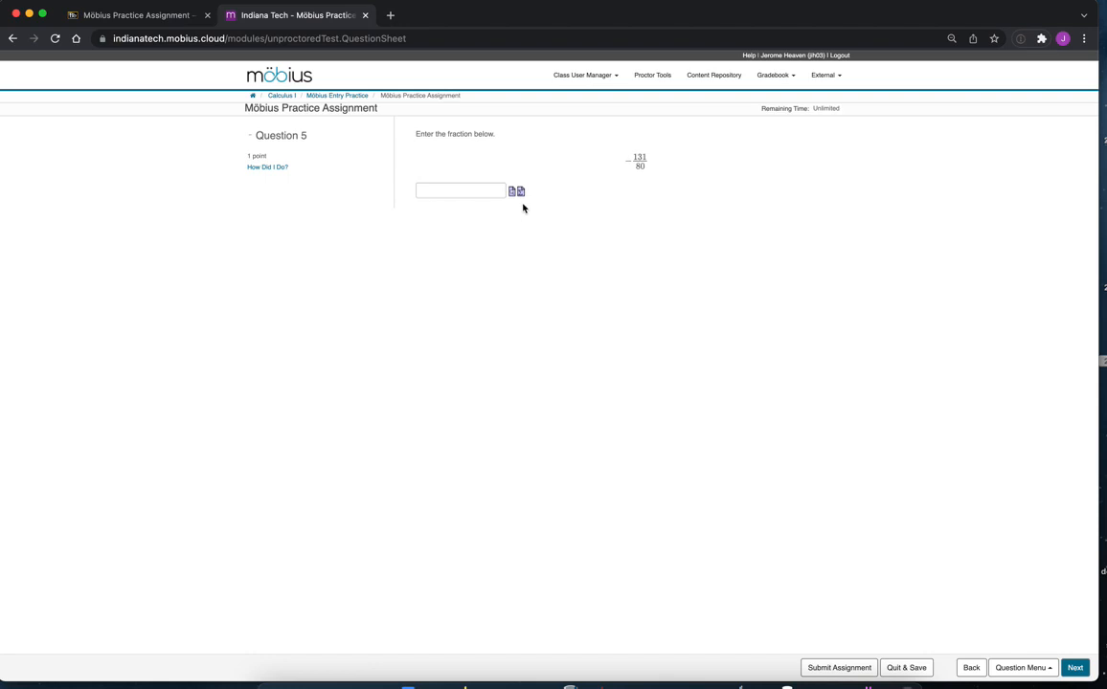
left_click(461, 190)
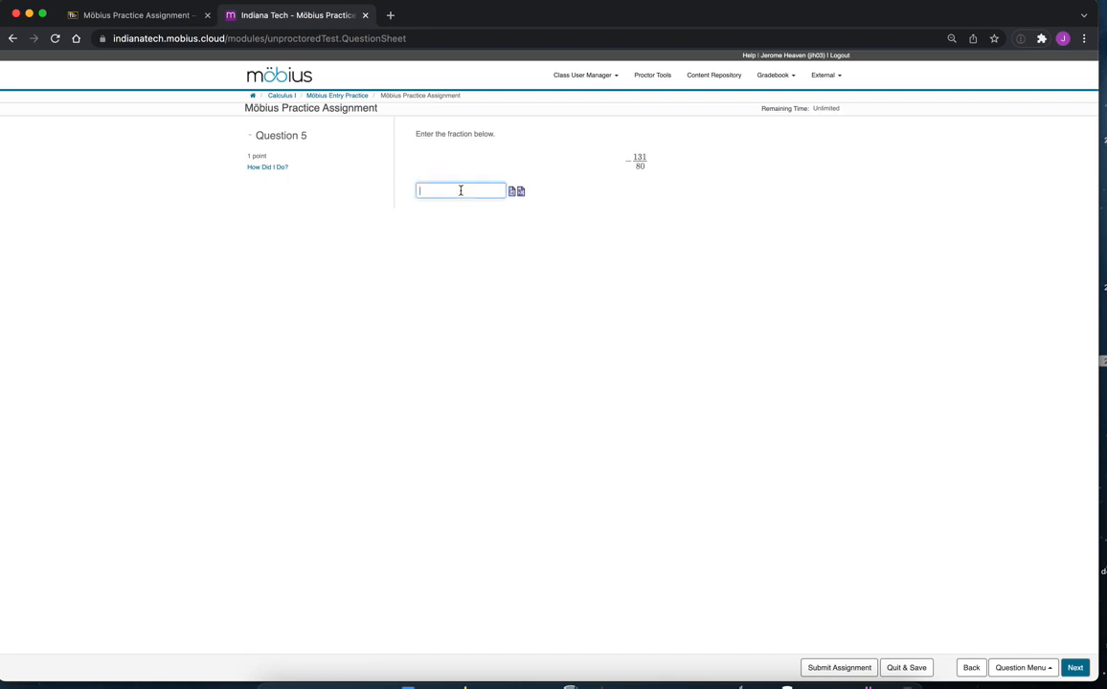
type("-131")
type("/80")
- Proceed to Question 6, enter 89.0225 as the rounded square root of 7925, and check its grading
left_click(1075, 667)
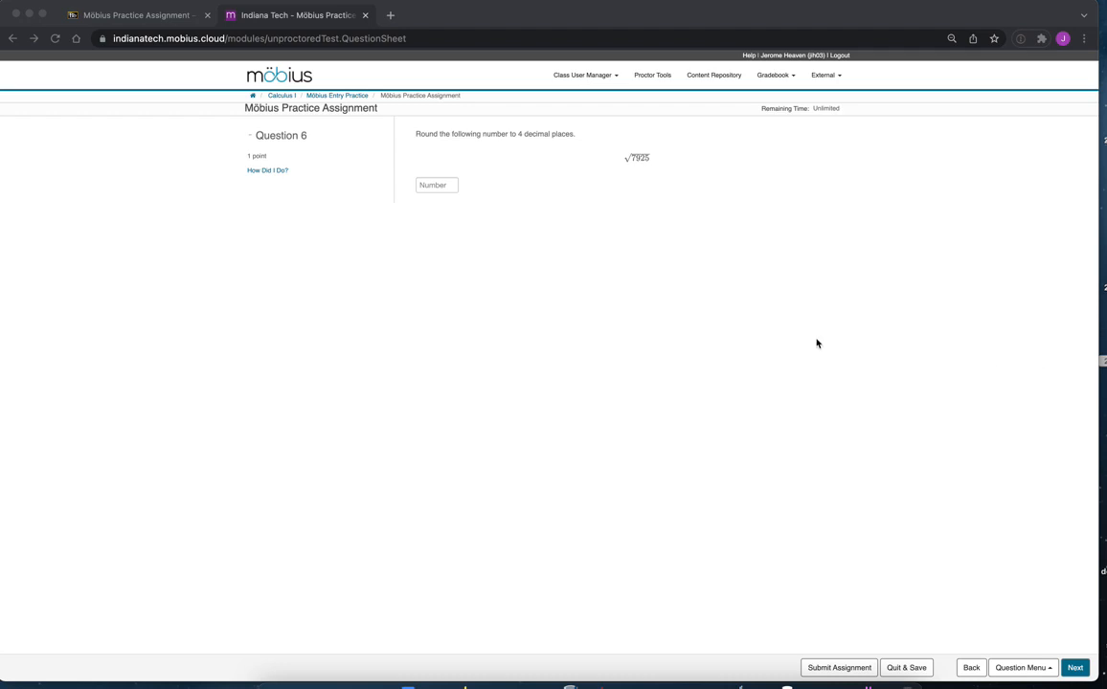
left_click(435, 185)
left_click(435, 185)
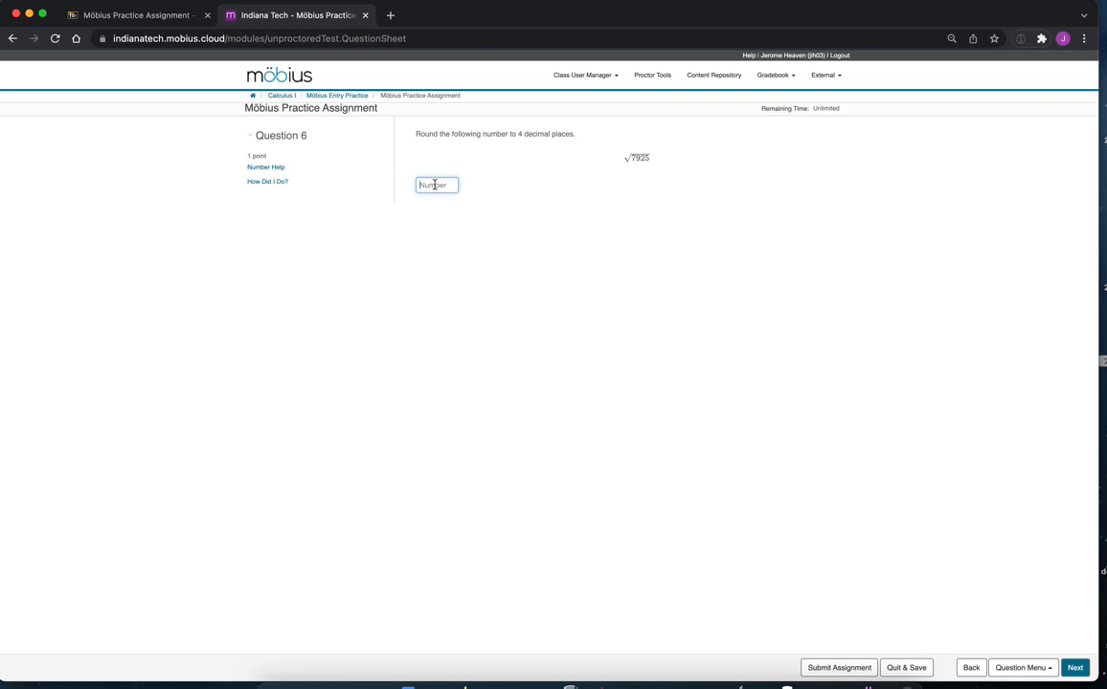
type("89.0225")
left_click(277, 183)
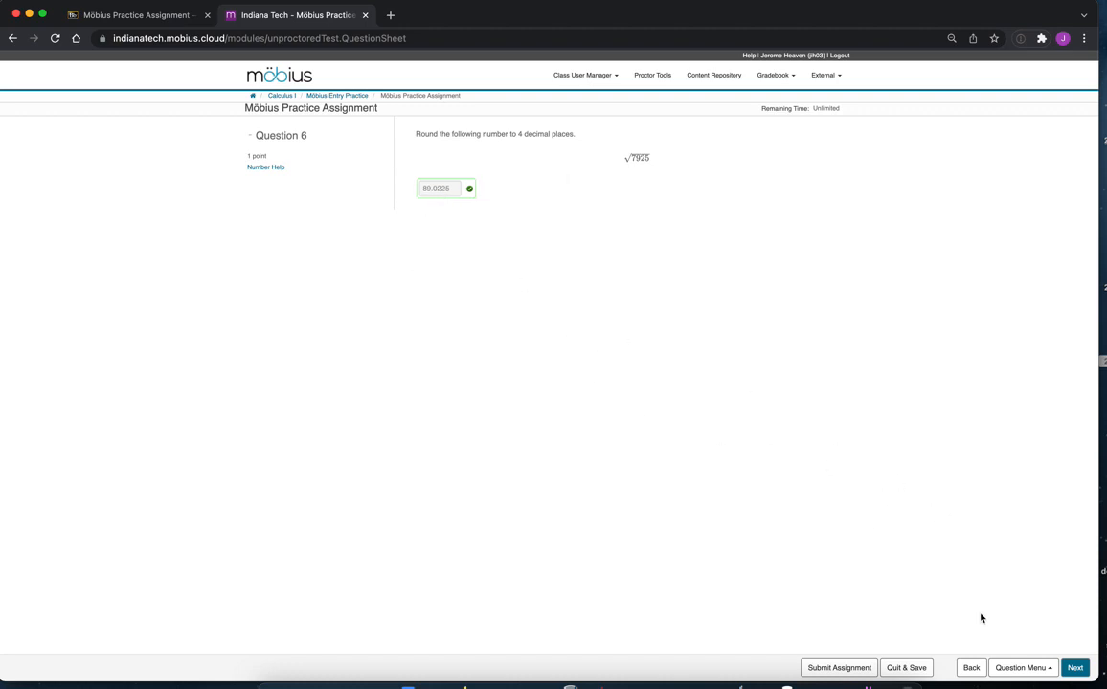
- Proceed to Question 7, enter the radical as 165^(1/2), and check its grading
left_click(1074, 668)
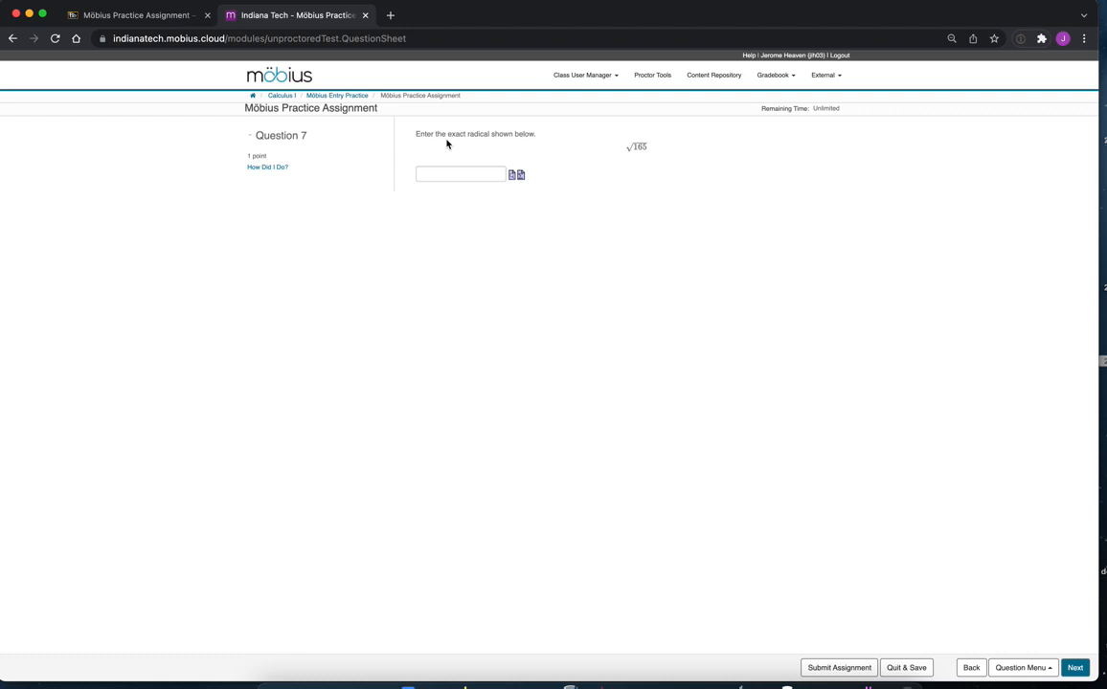
left_click(438, 174)
type("165^(1/2)")
left_click(268, 168)
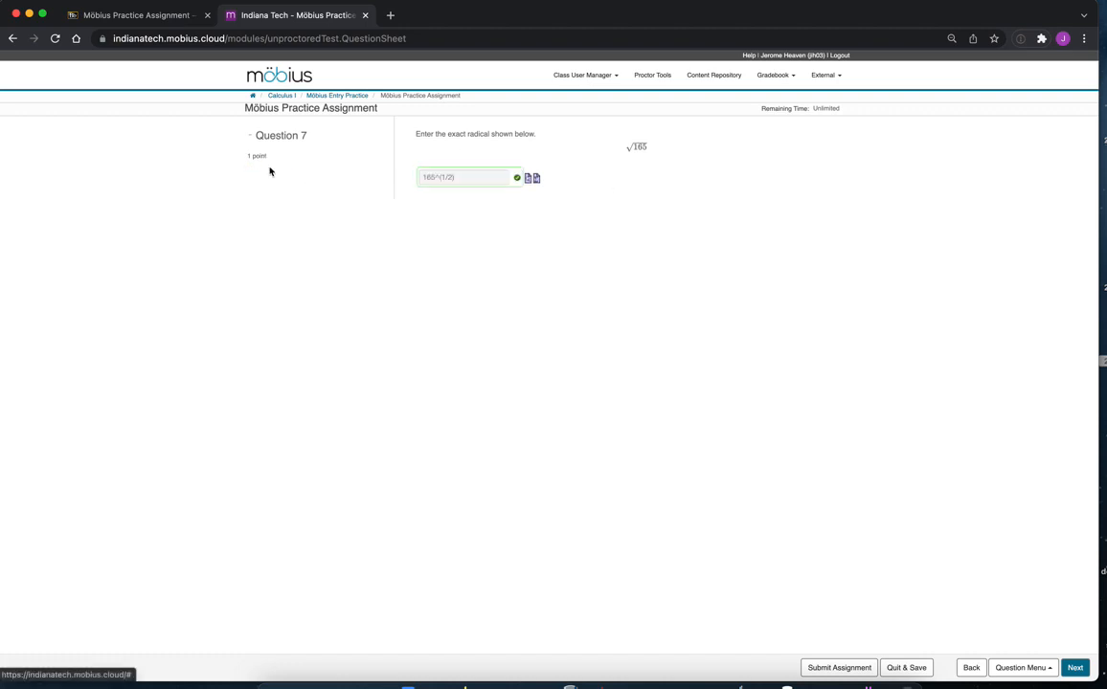
- Replace the Question 7 answer with sqrt(165) and check its grading
left_click(462, 175)
left_click_drag(462, 176, 400, 178)
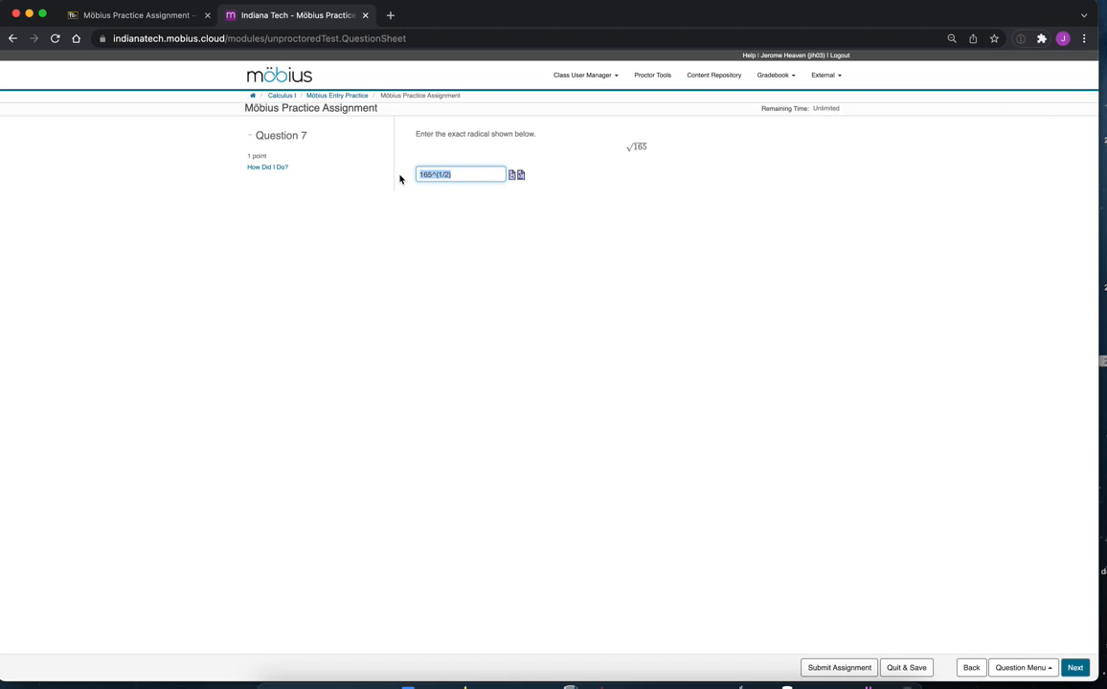
type("sqrt")
type("(165")
left_click(276, 169)
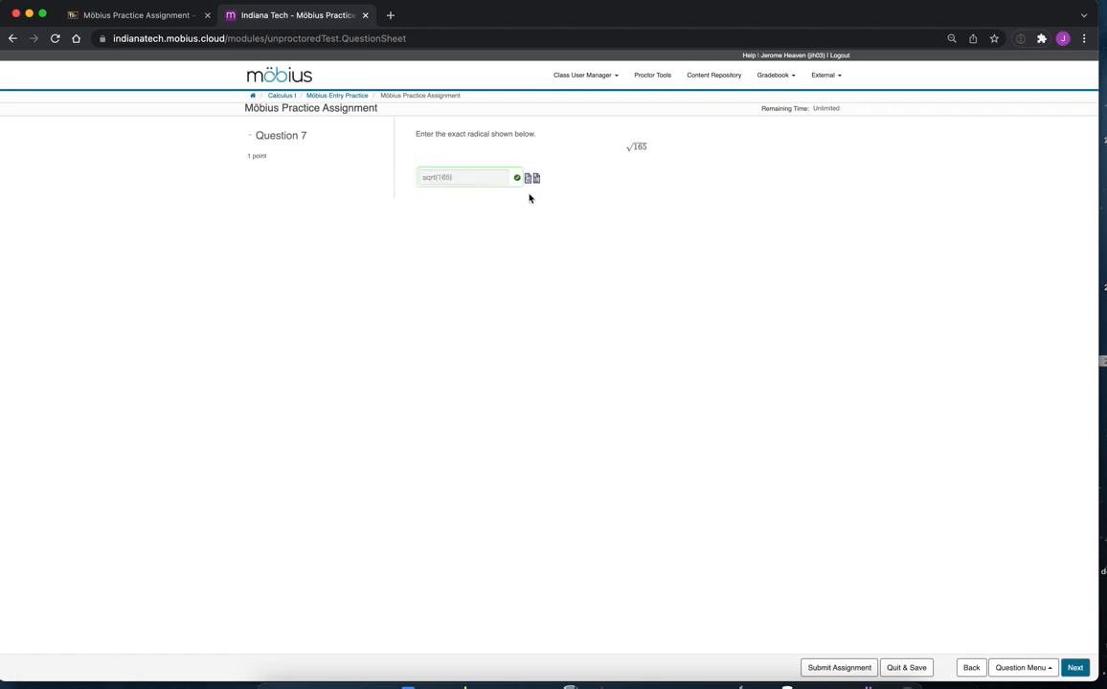
- Clear the Question 7 text answer, enter √165 with the math palette's square root template, and check its grading
left_click(481, 176)
left_click_drag(480, 176, 400, 178)
key("BackSpace")
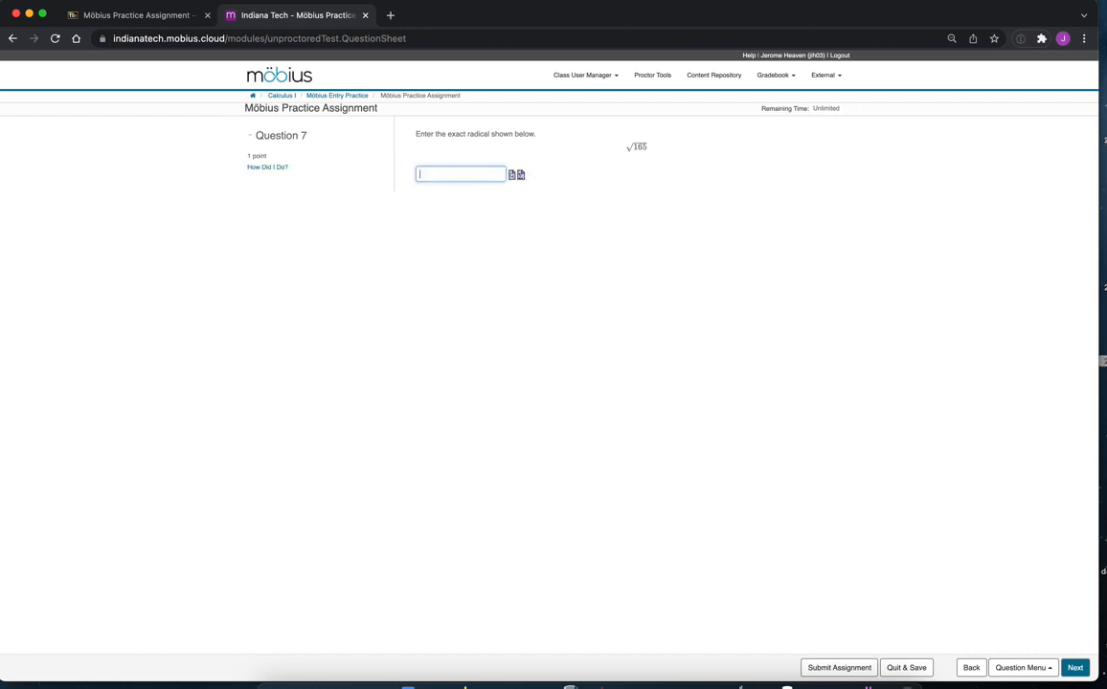
left_click(424, 200)
left_click(521, 177)
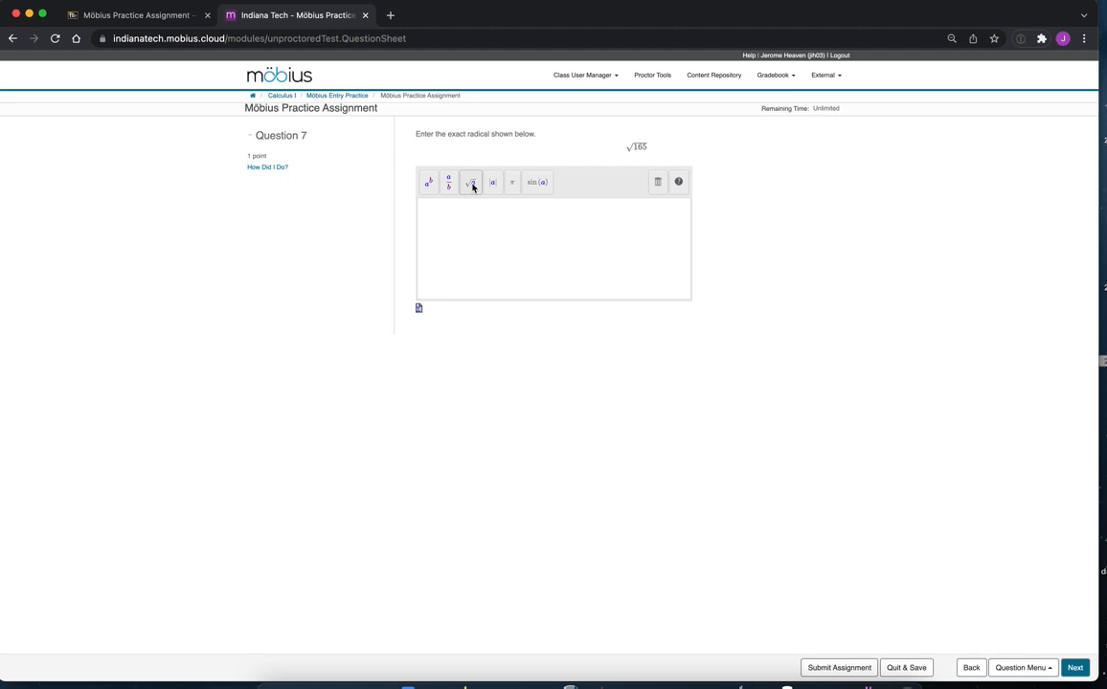
left_click(472, 187)
type("165")
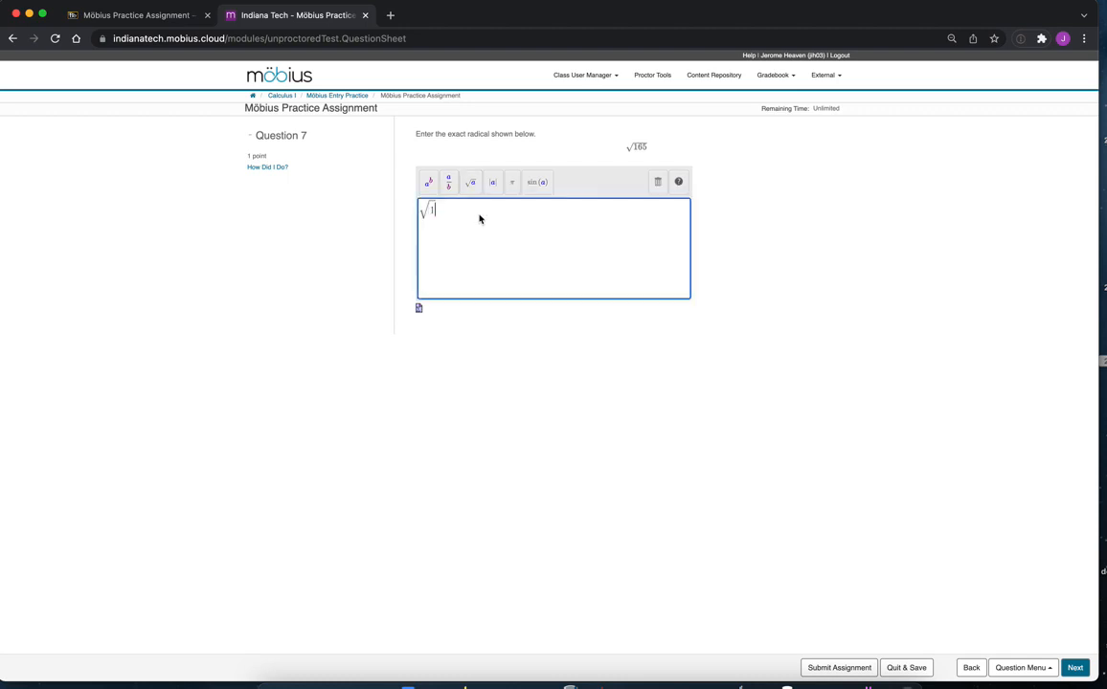
left_click(279, 167)
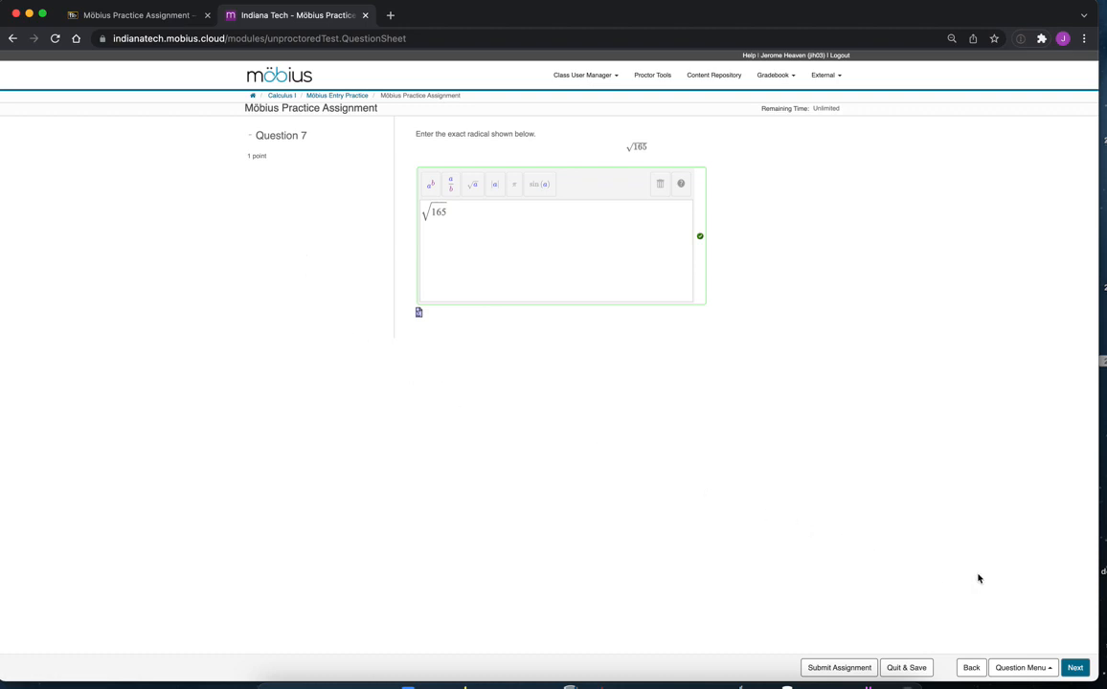
- Proceed to Question 8, answer "positive" for the number 1/2, and check its grading
left_click(1074, 667)
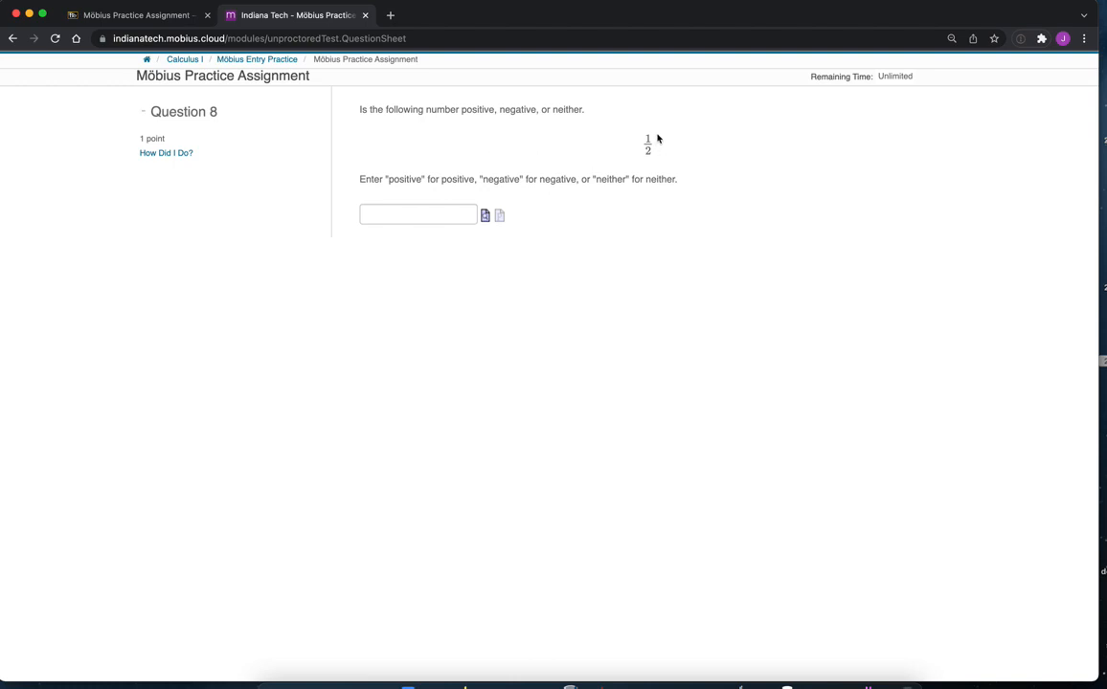
left_click(401, 214)
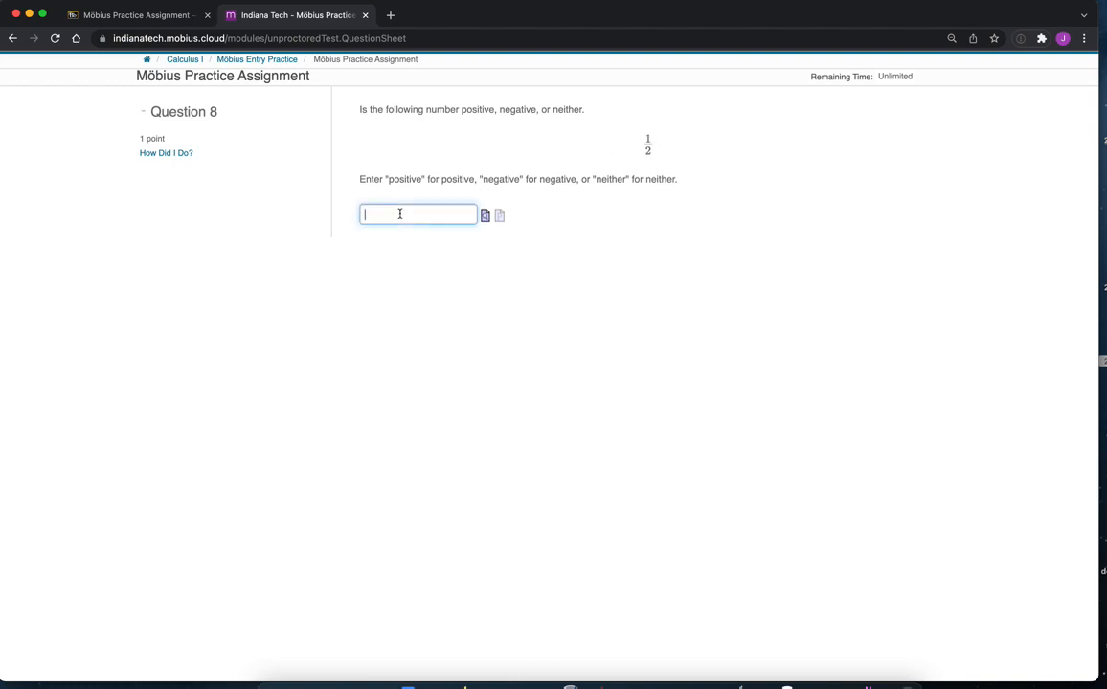
type("positive")
left_click(169, 155)
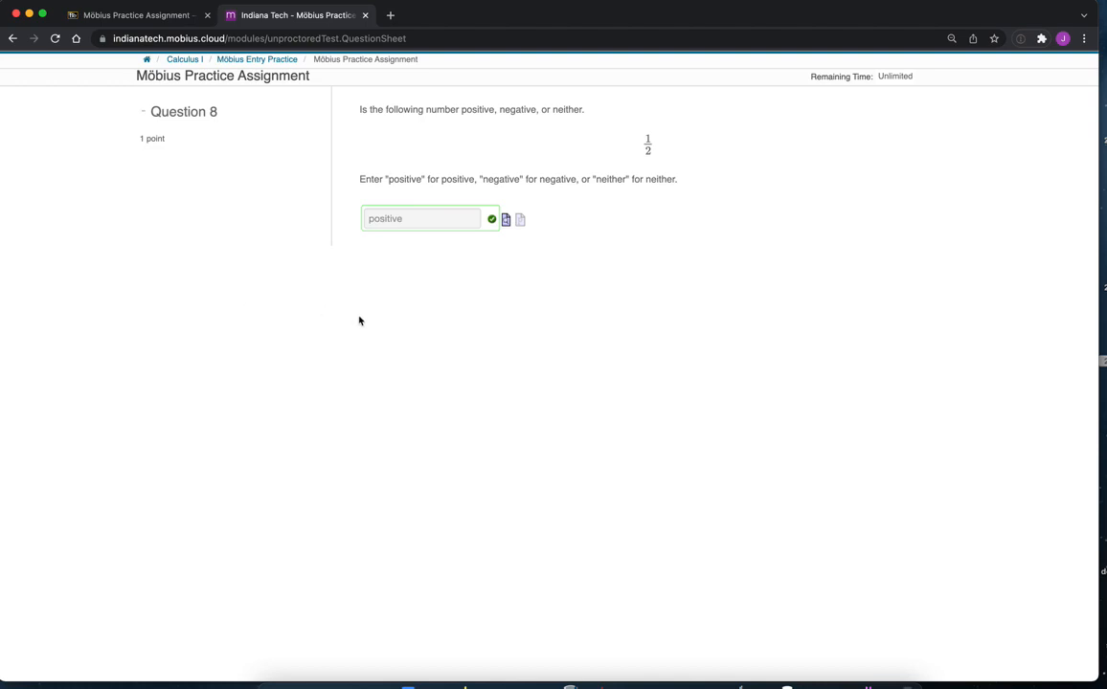
- Proceed to Question 9, answer "true" to the statement that 67 is prime, and check its grading
key("super+minus")
key("super+minus")
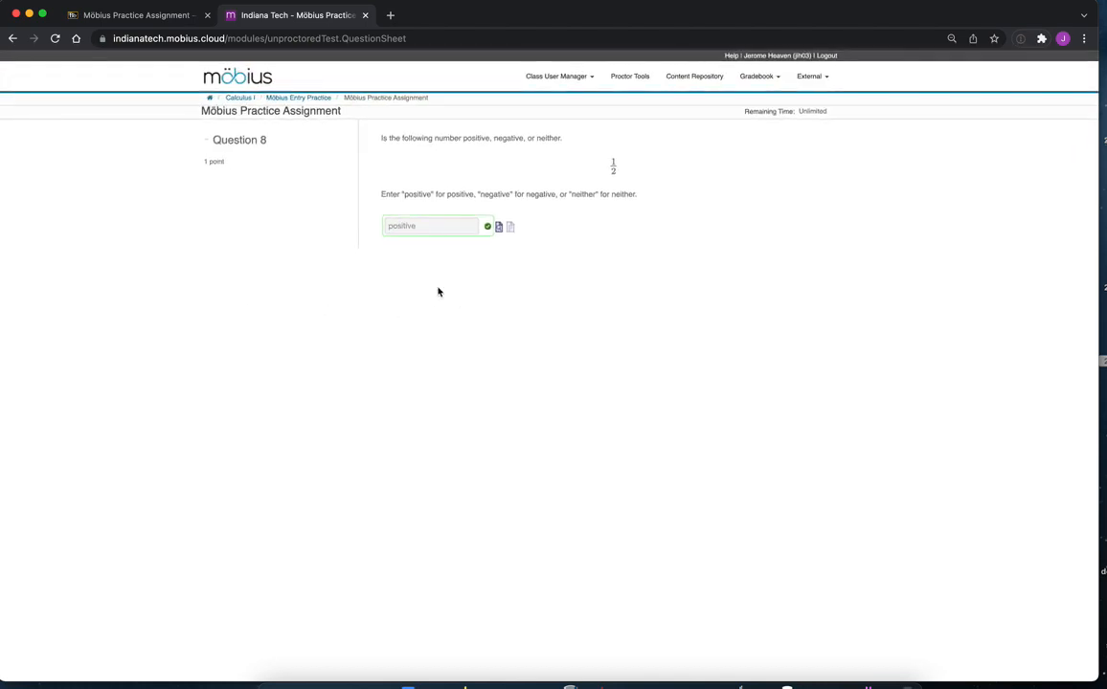
scroll(431, 299, "down", 2)
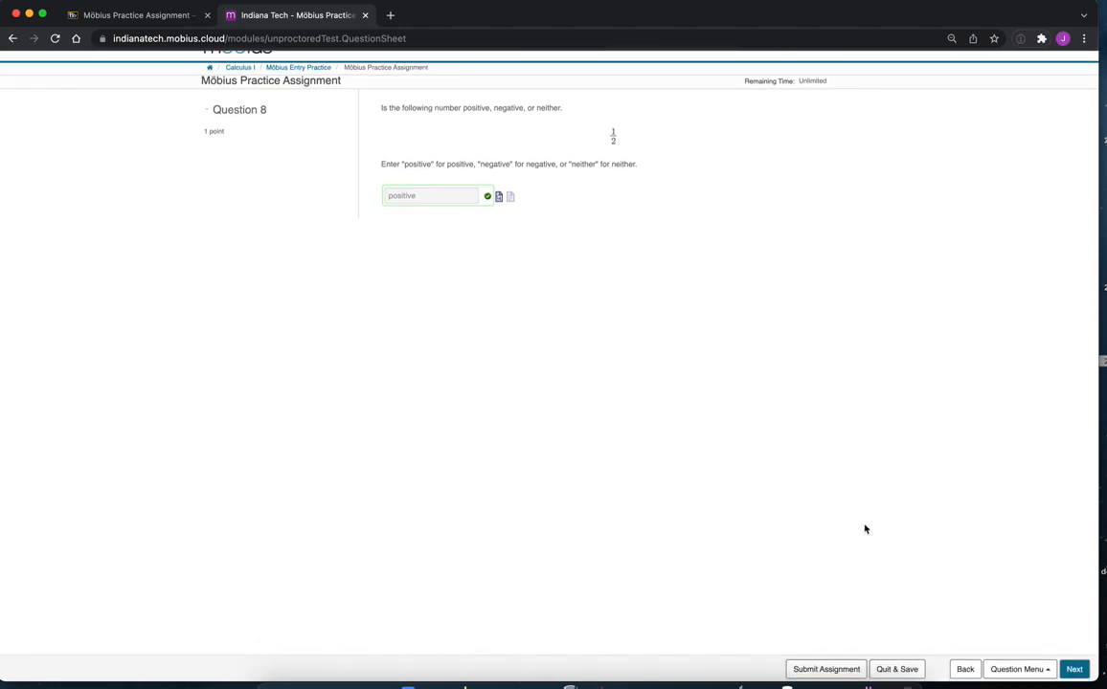
left_click(1074, 670)
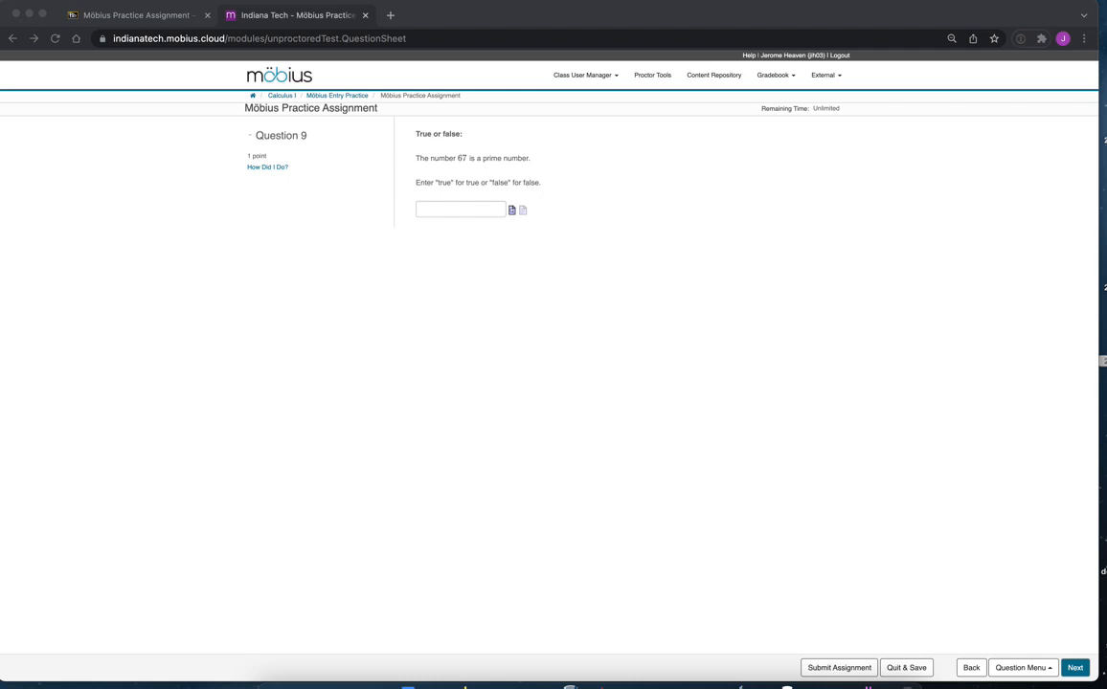
left_click(432, 215)
left_click(432, 212)
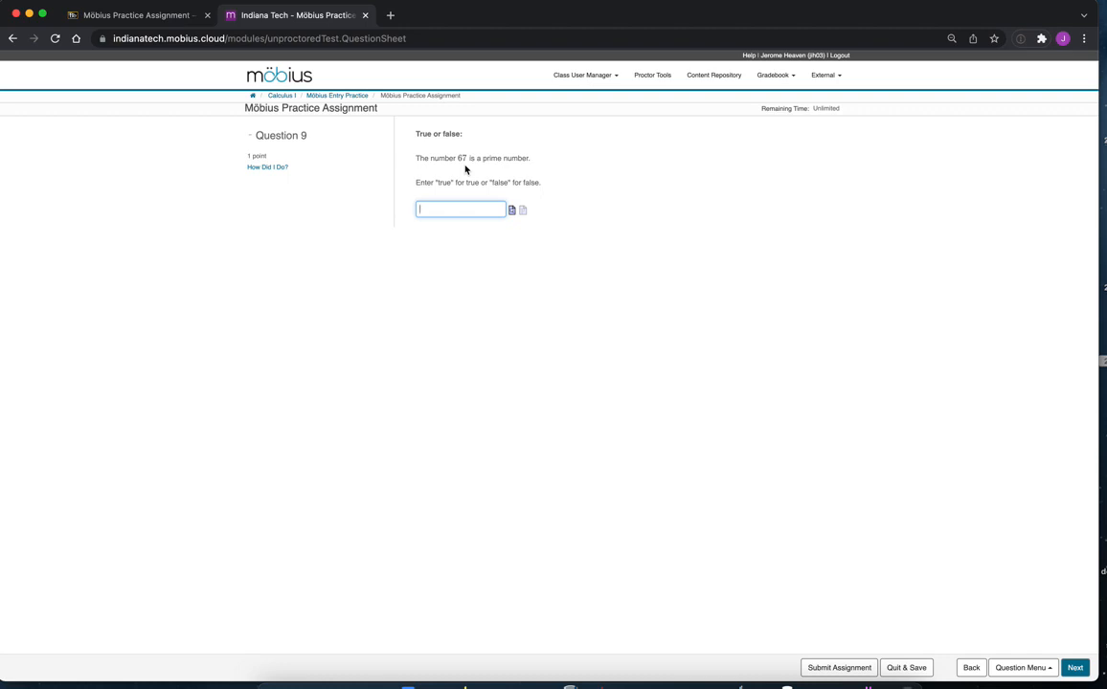
type("true")
left_click(271, 167)
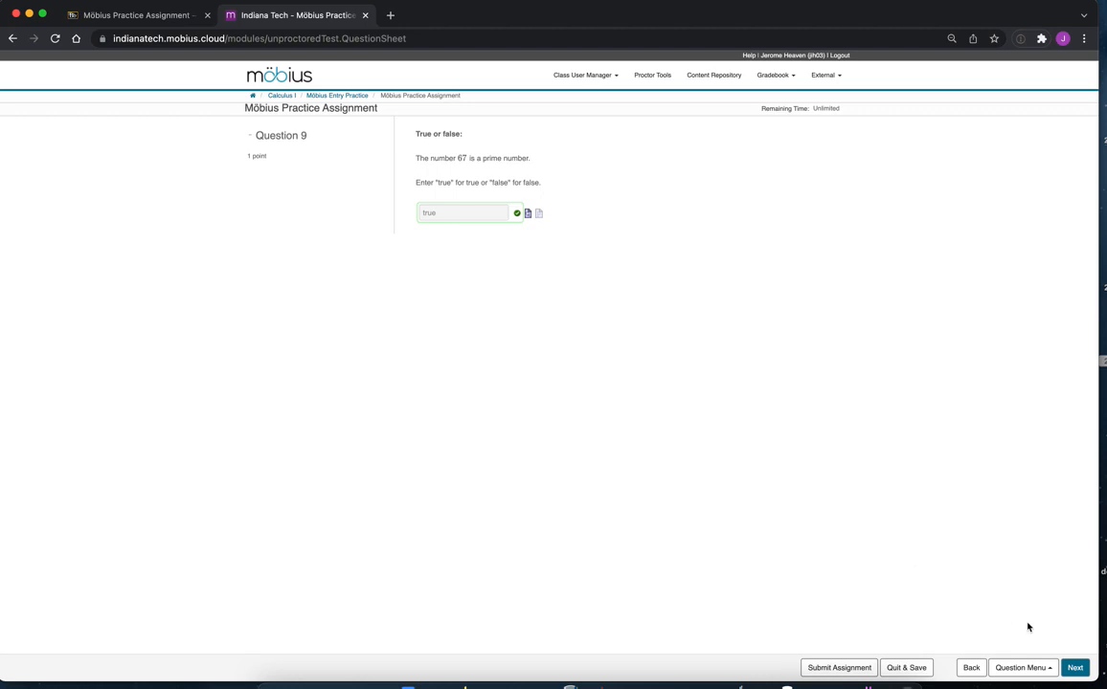
- Proceed to Question 10 and turn on the system's Do Not Disturb focus for 1 hour
left_click(1072, 667)
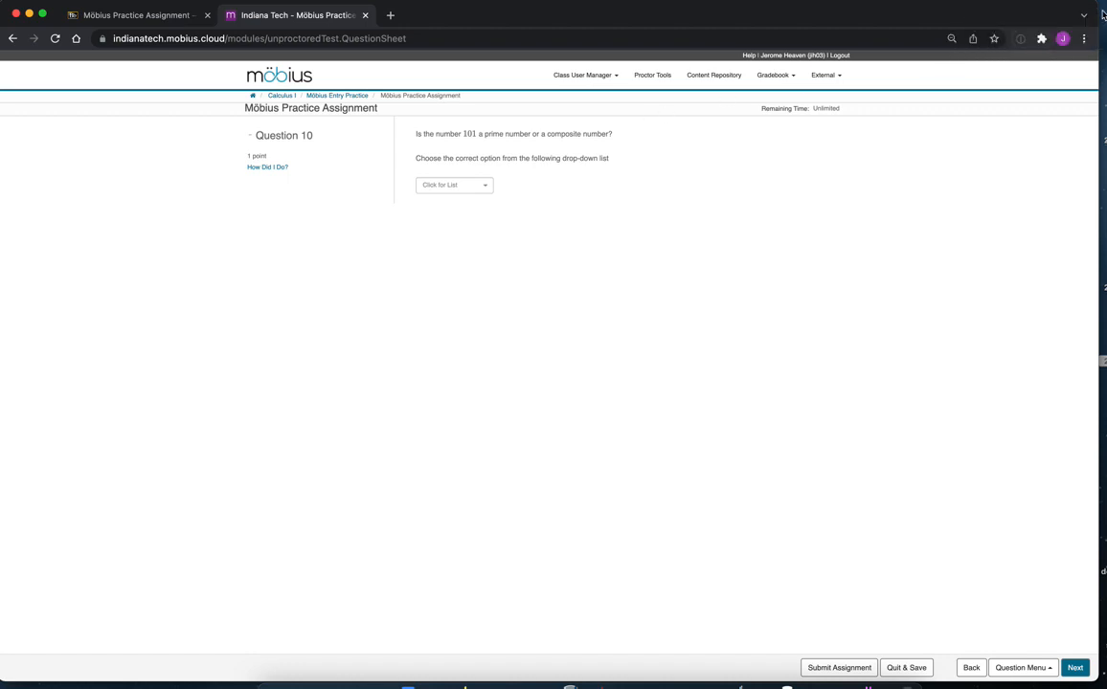
left_click(1093, 6)
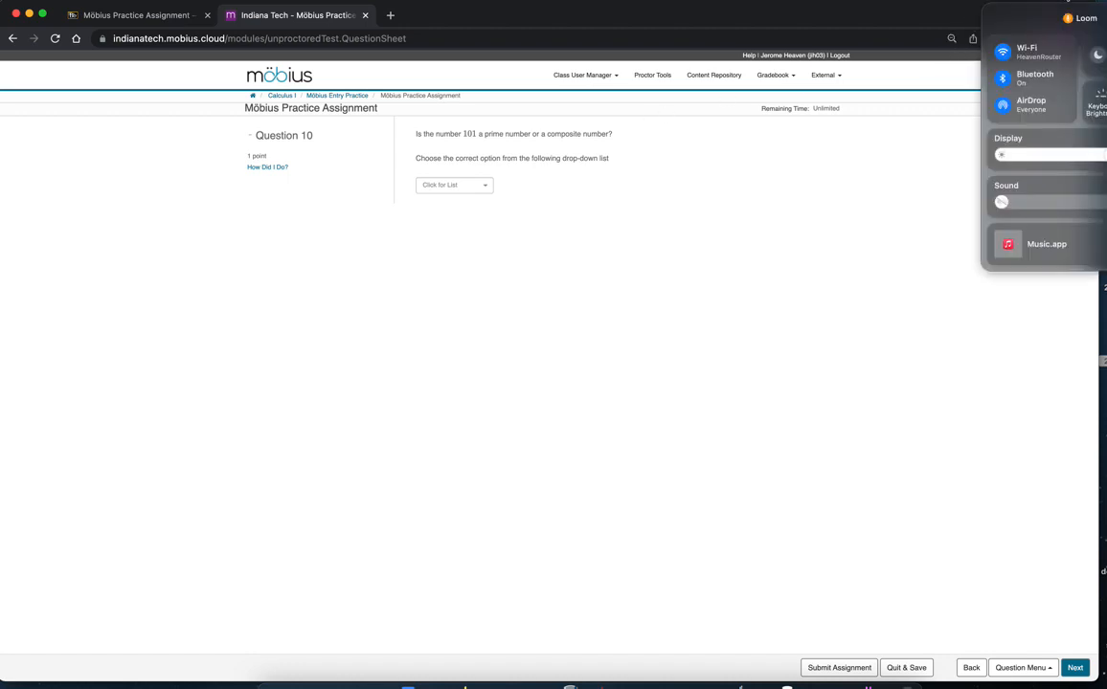
left_click(1098, 55)
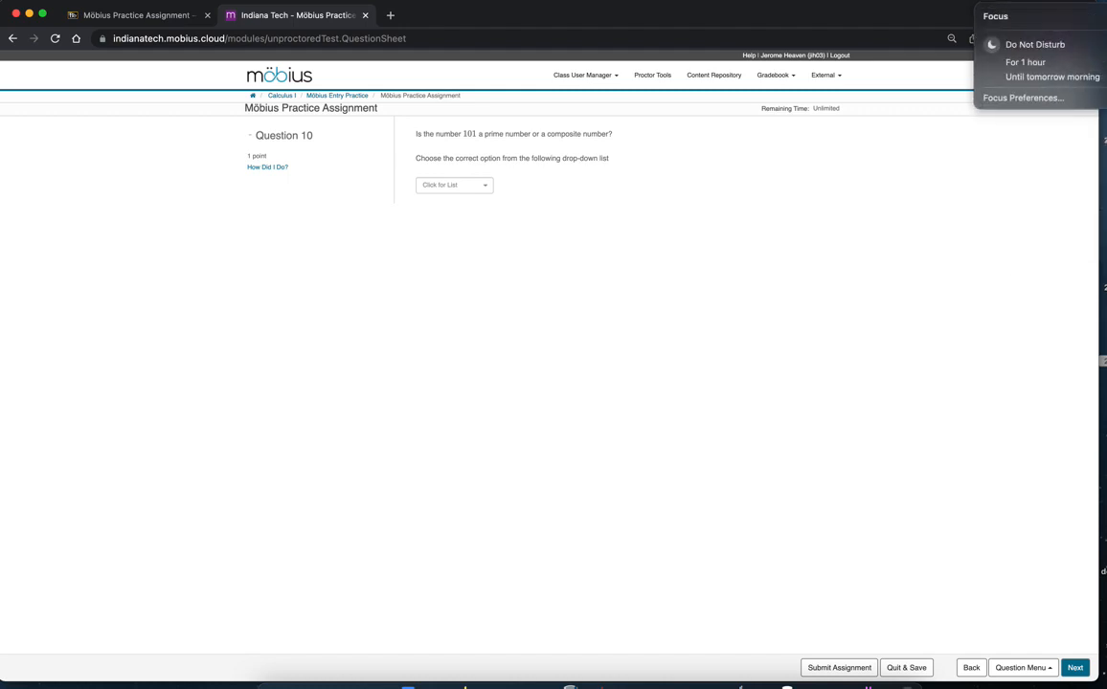
left_click(1025, 67)
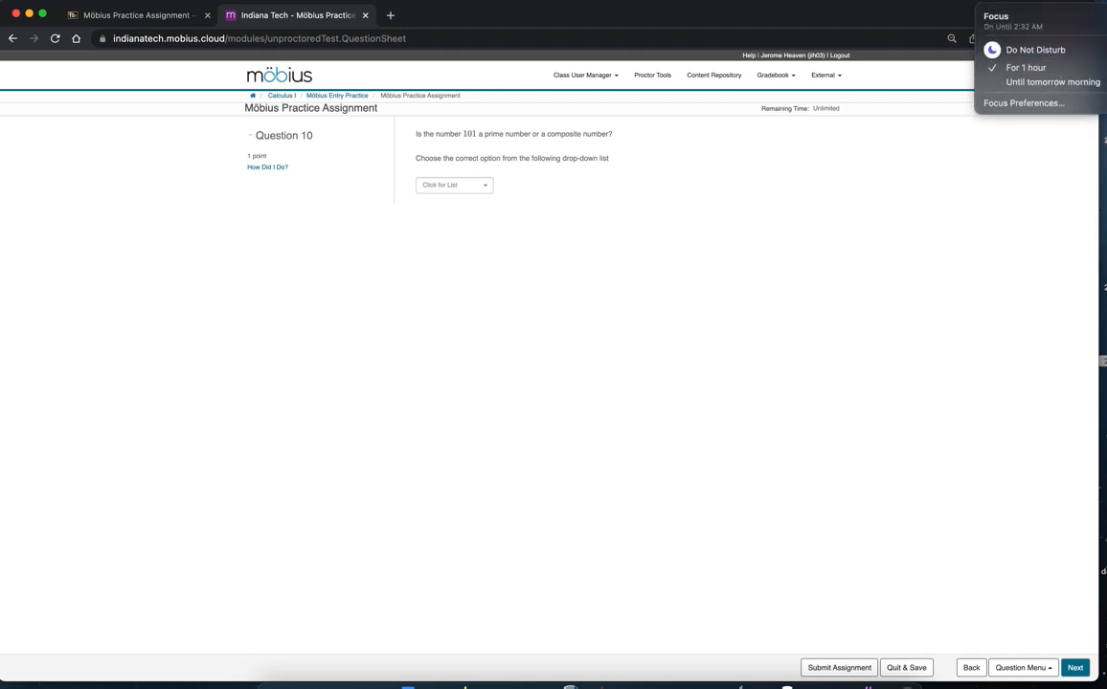
left_click(936, 20)
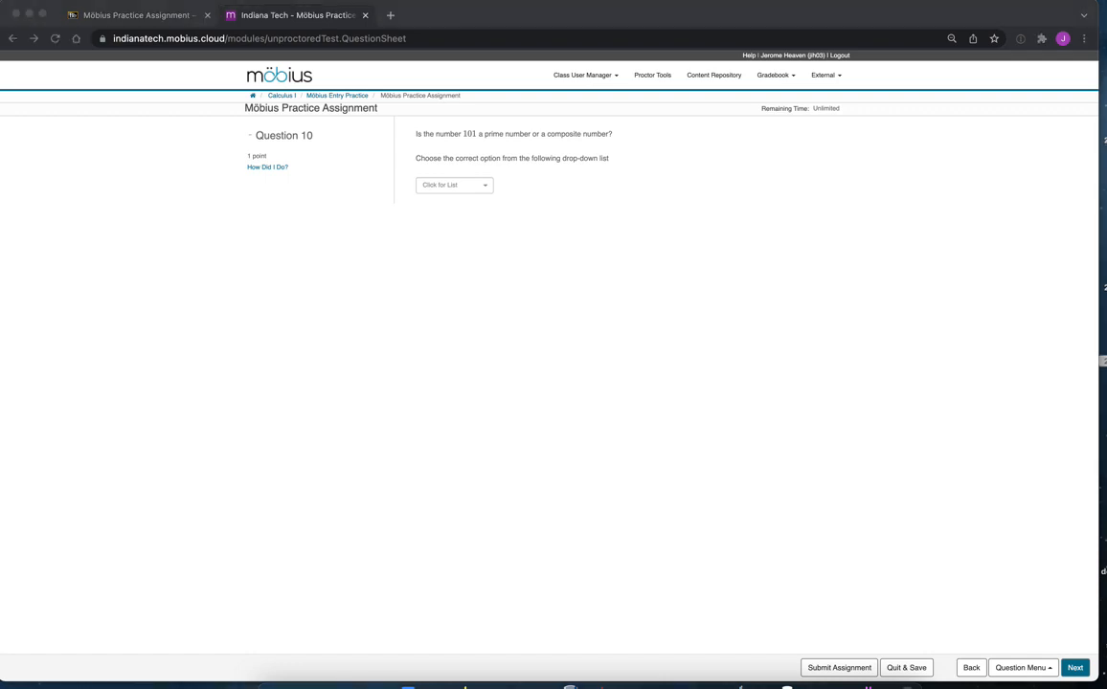
left_click(613, 389)
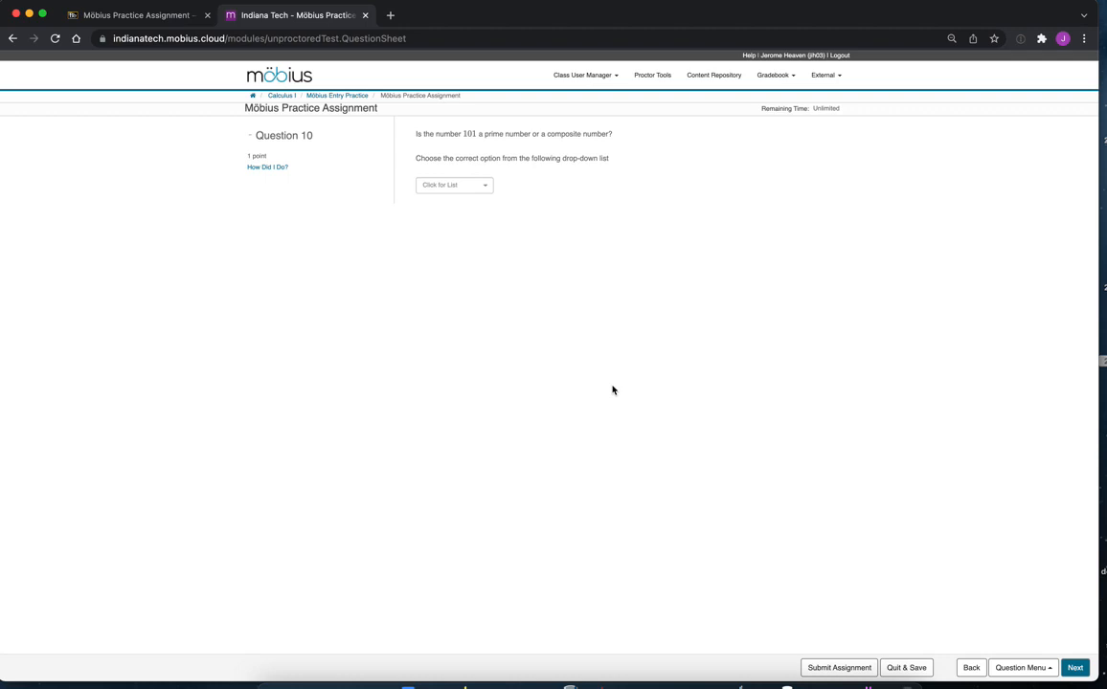
- Choose "prime" as the Question 10 answer for the number 101 and check its grading
left_click(486, 187)
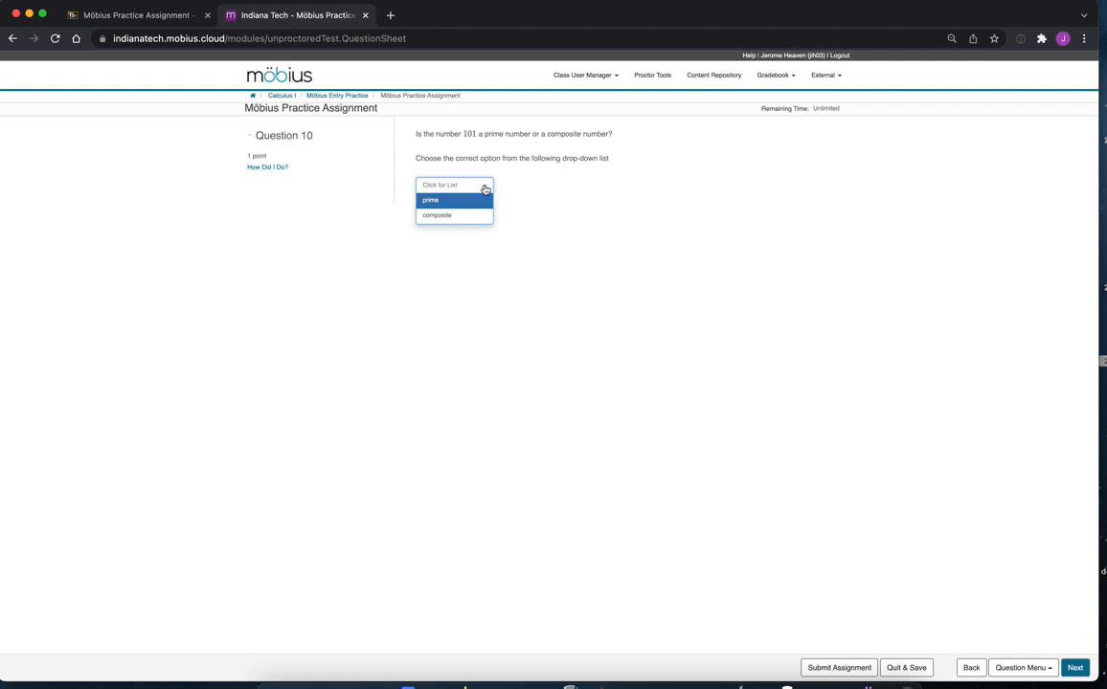
left_click(456, 201)
left_click(270, 168)
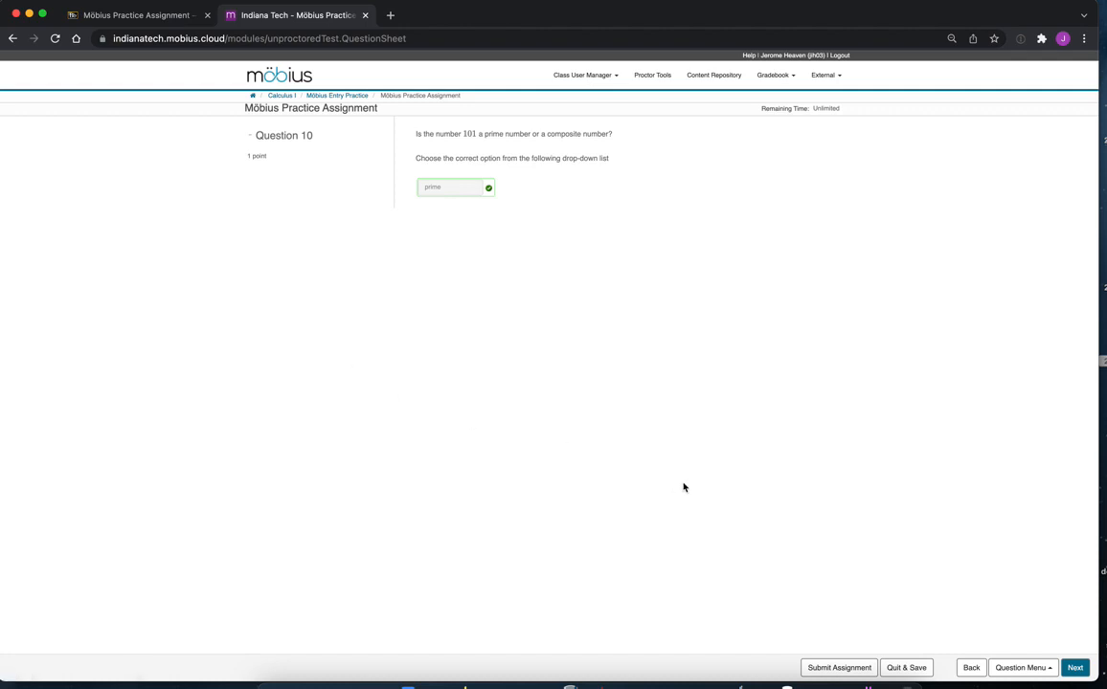
- Proceed to Question 11, enter (3,0) as the x-intercept, and check its grading
left_click(1077, 670)
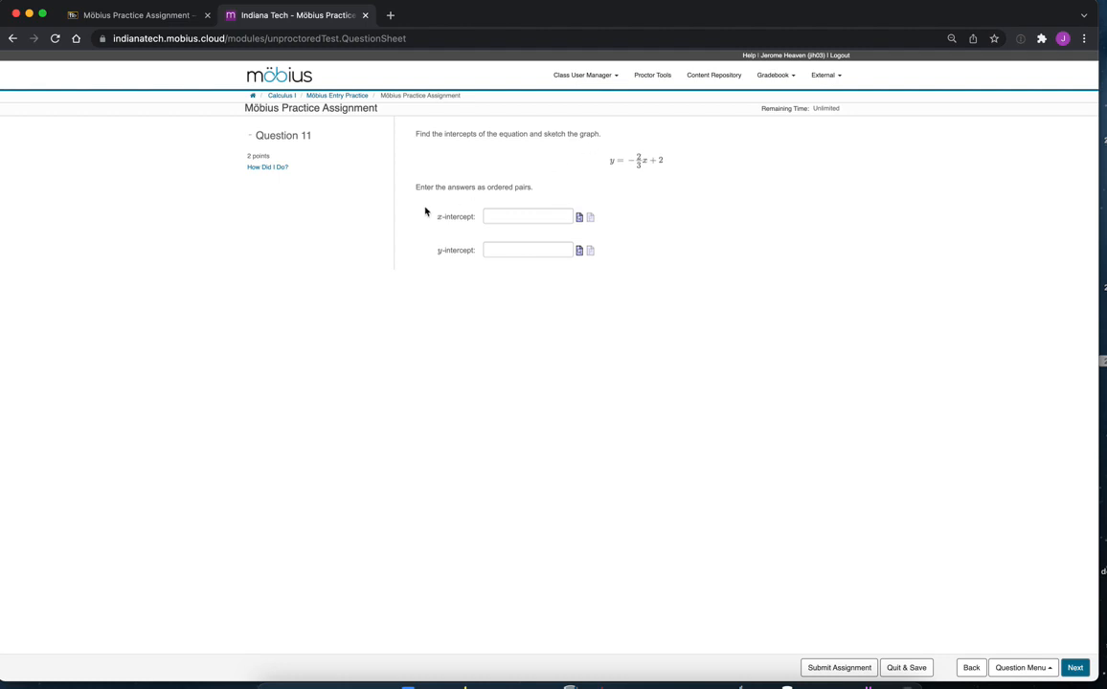
left_click(499, 216)
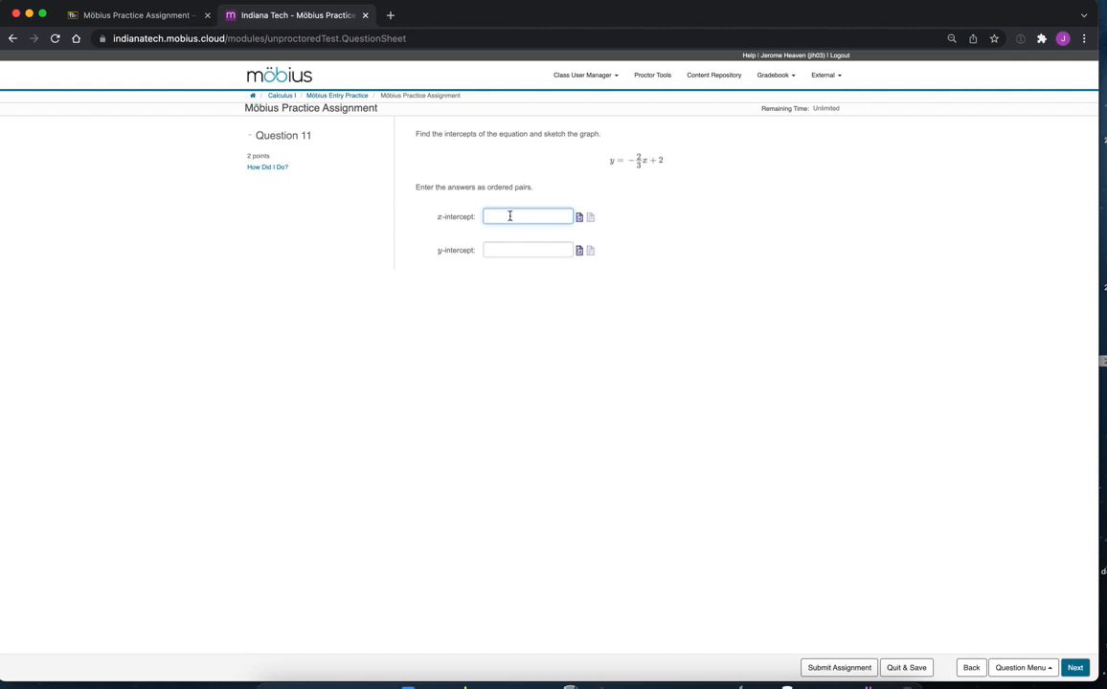
type("(3,0)")
left_click(270, 169)
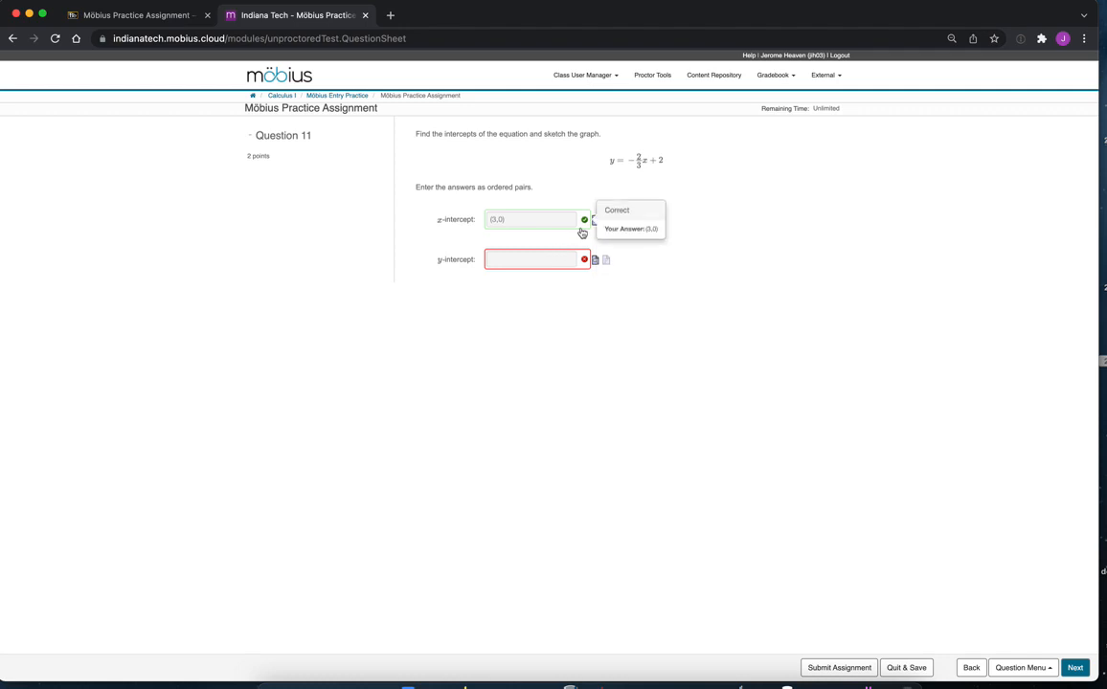
- Enter (0,2) as the y-intercept in Question 11 and check the grading of both intercepts
left_click(525, 262)
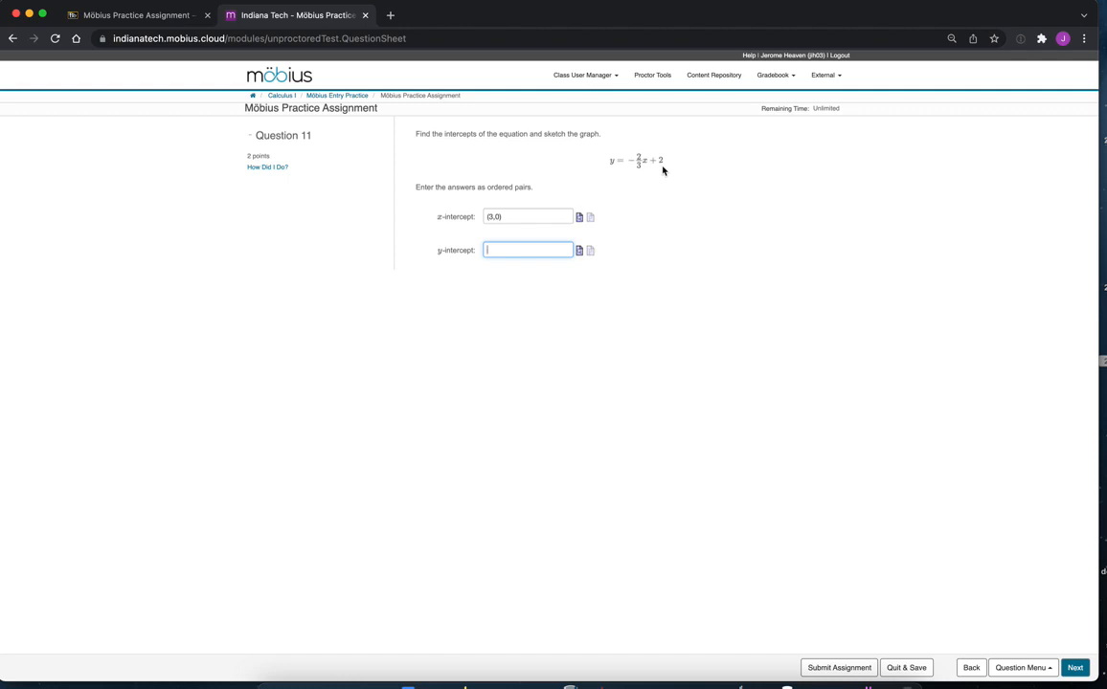
type("(0,2)")
left_click(268, 169)
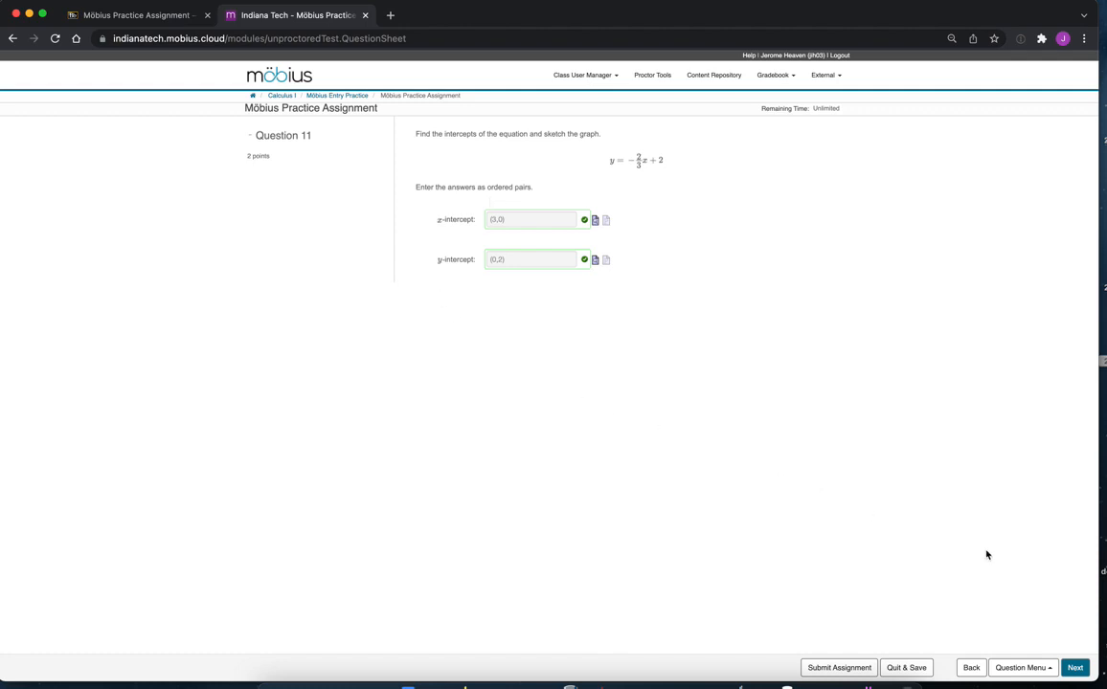
- Proceed to Question 12 and insert a matrix with 2 rows and 2 columns in the answer area
left_click(1075, 668)
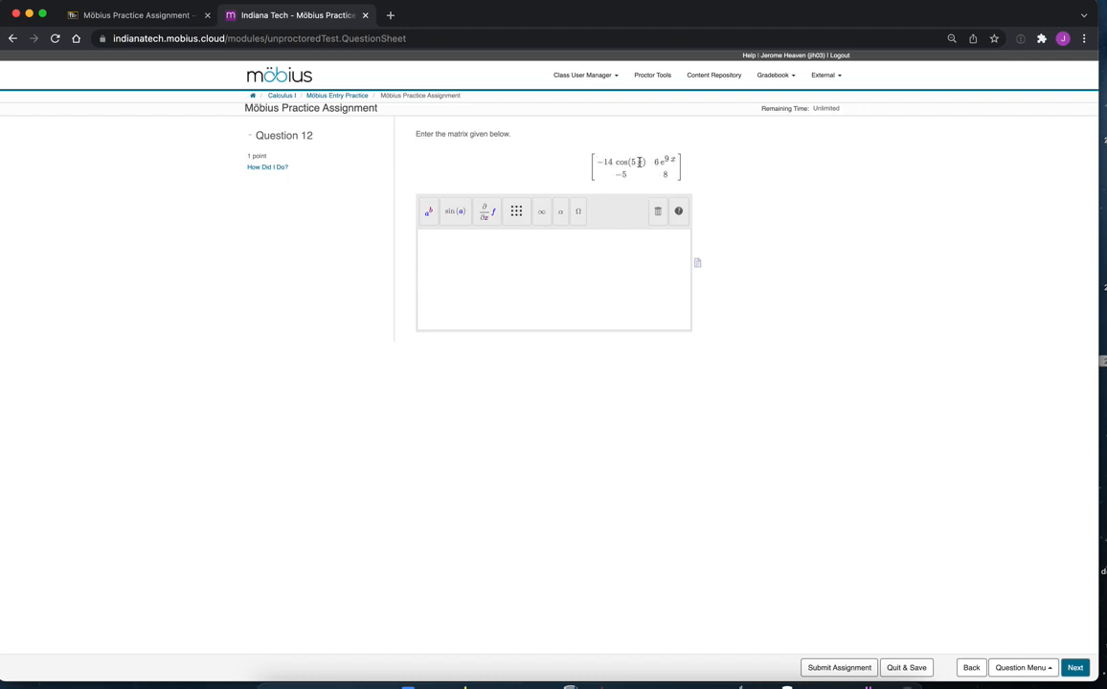
left_click(519, 212)
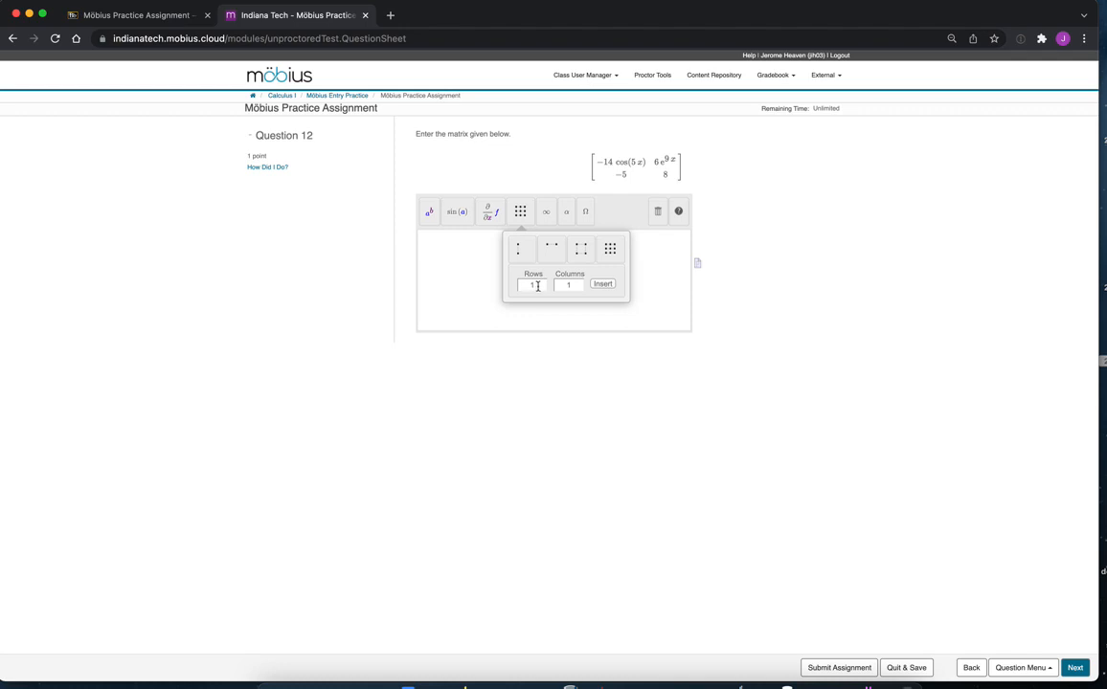
double_click(528, 285)
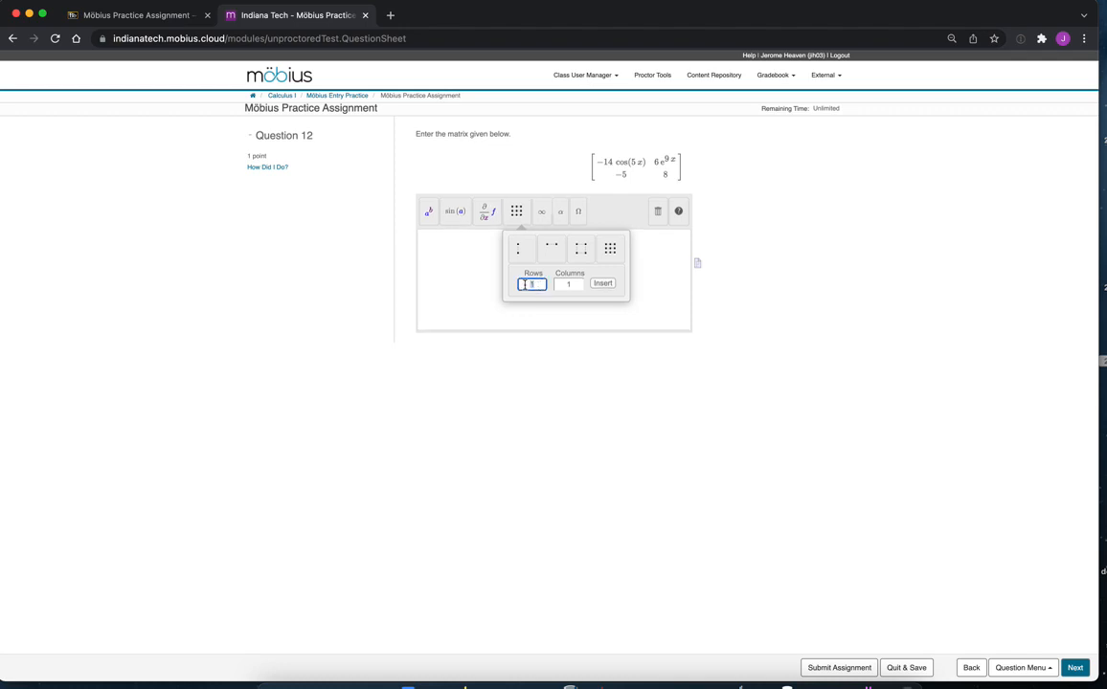
type("2")
double_click(565, 284)
type("2")
left_click(600, 286)
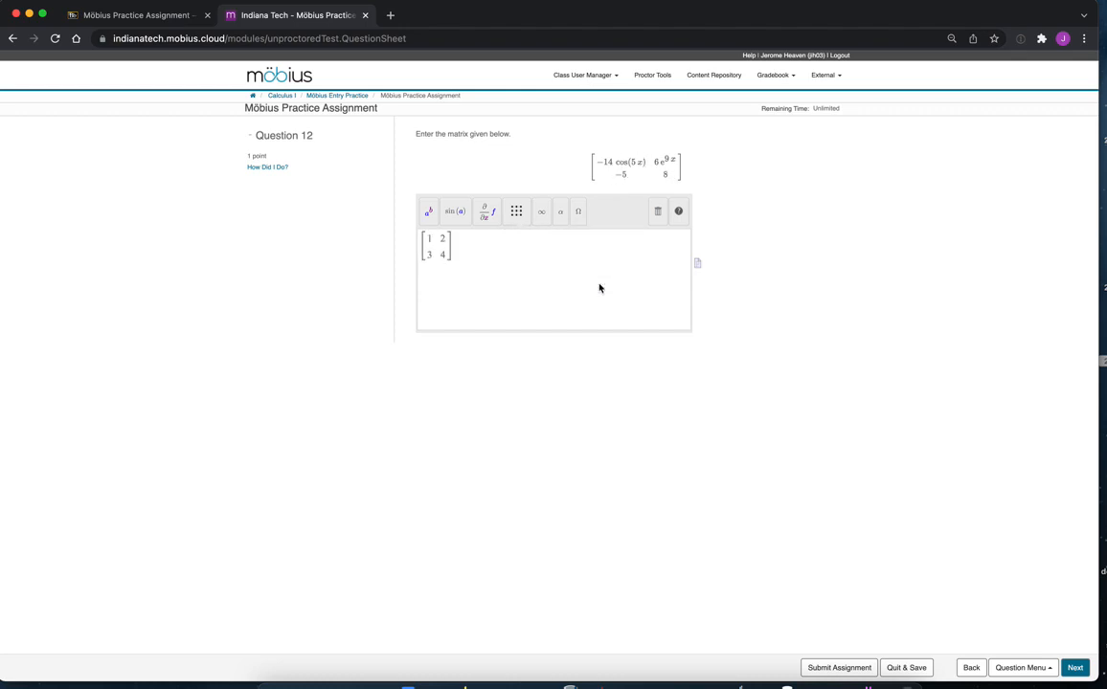
- Replace the matrix's first-row, first-column entry with -14cos(5x), using the cosine template
double_click(428, 240)
type("-14")
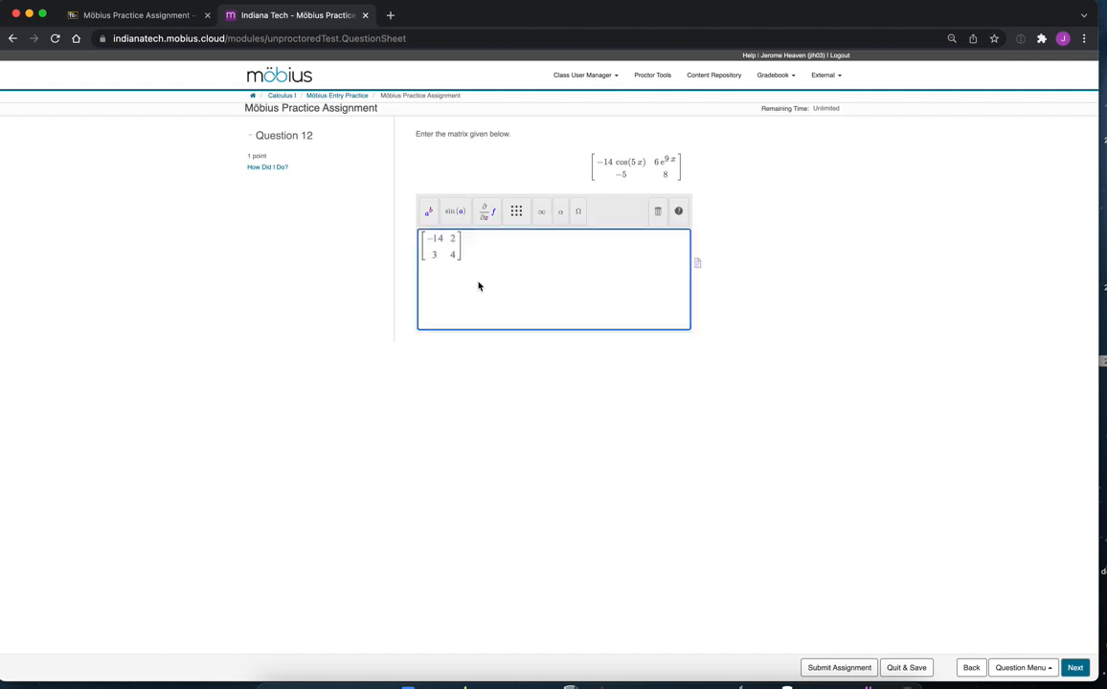
left_click(456, 211)
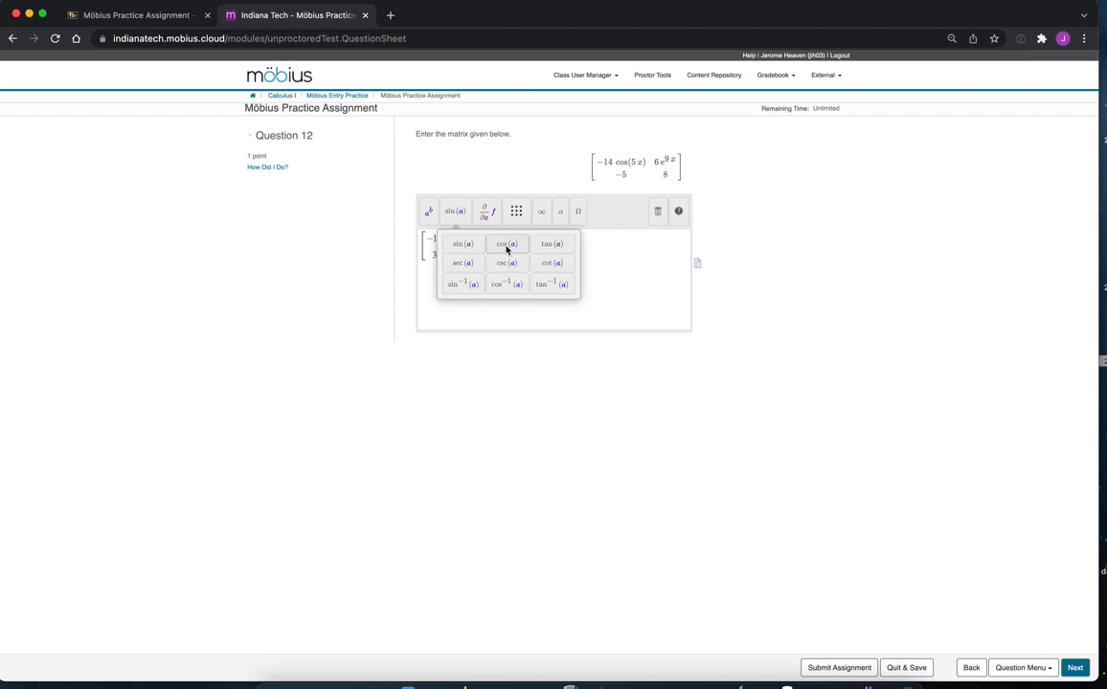
left_click(507, 245)
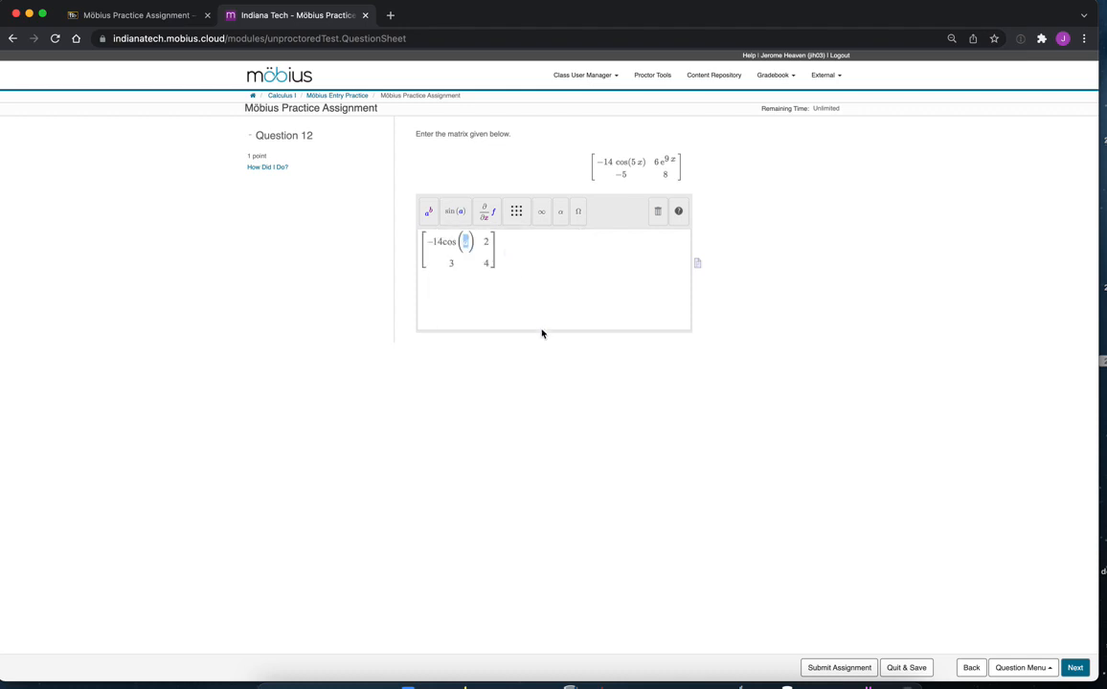
type("5x")
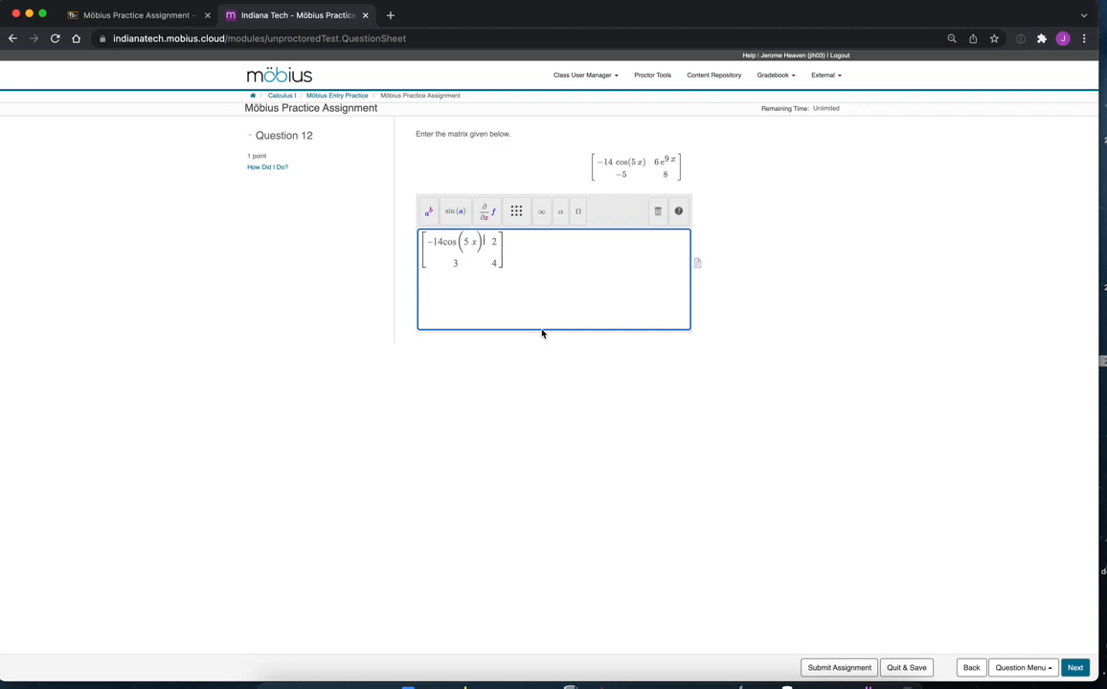
- Replace the matrix's first-row, second-column entry with 6 exp(9x)
key("Tab")
key("Right")
key("BackSpace")
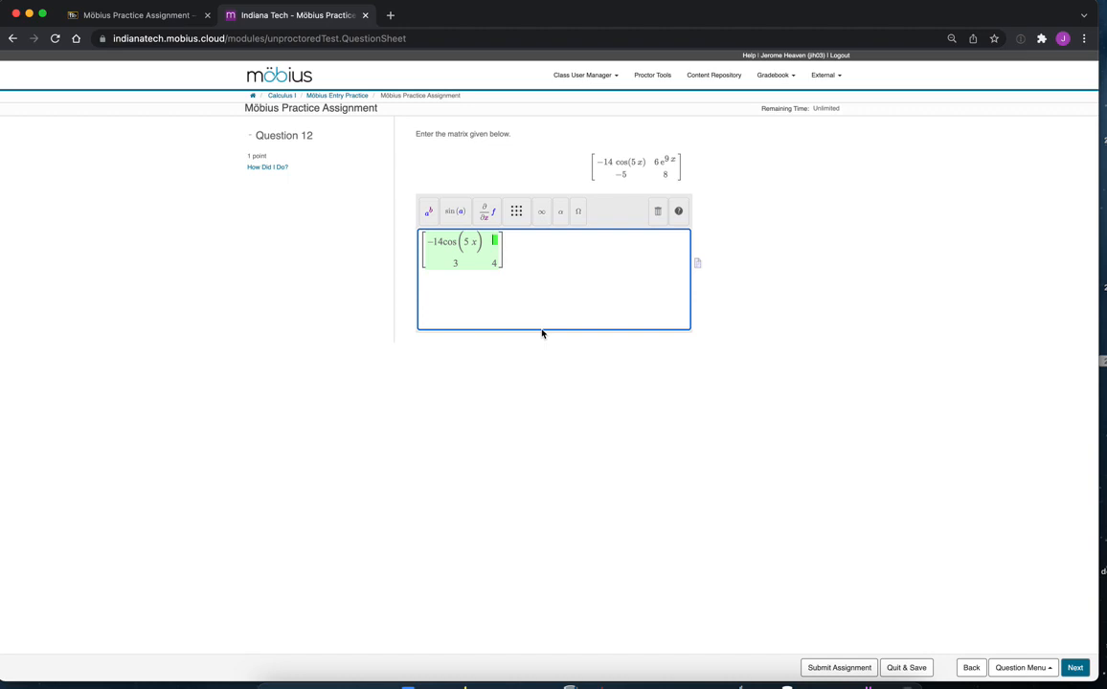
type("6")
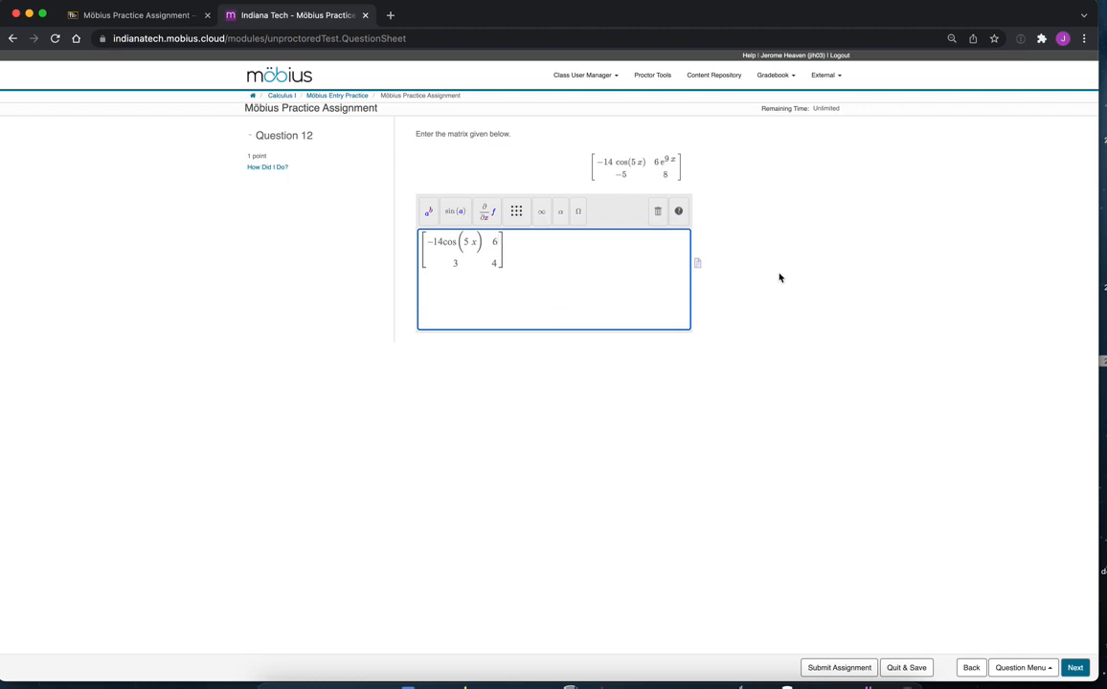
type("exp")
key("BackSpace")
type("exp(9 x")
type(")")
- Set the matrix's second-row entries to -5 and 8, and check the grading of Question 12
left_click(458, 265)
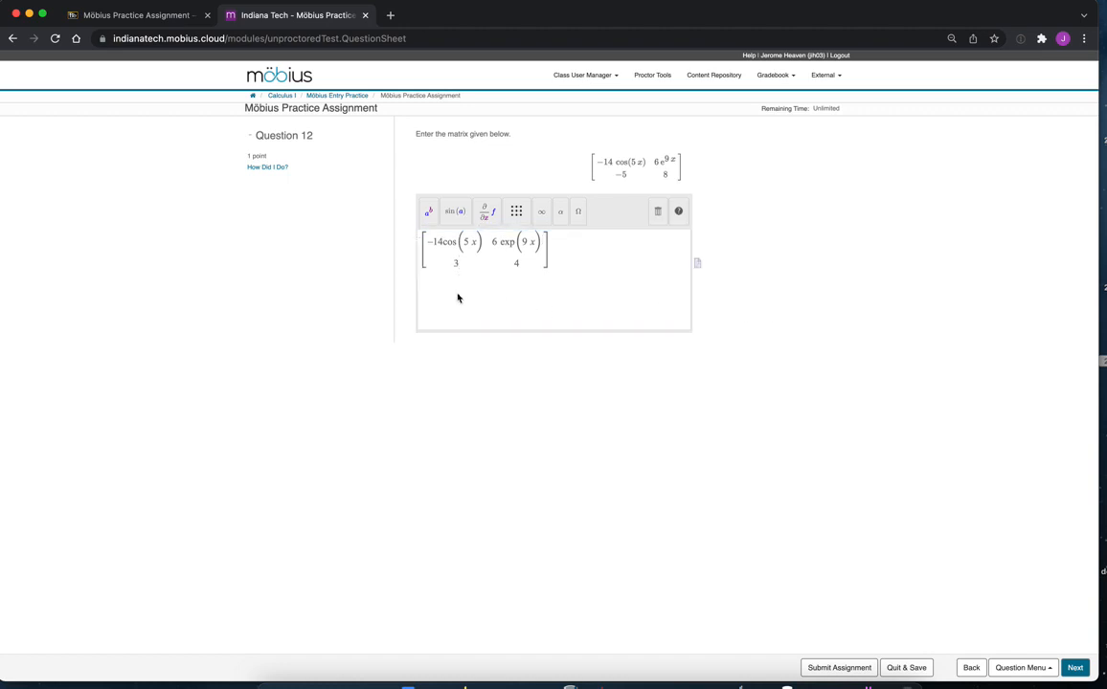
key("BackSpace")
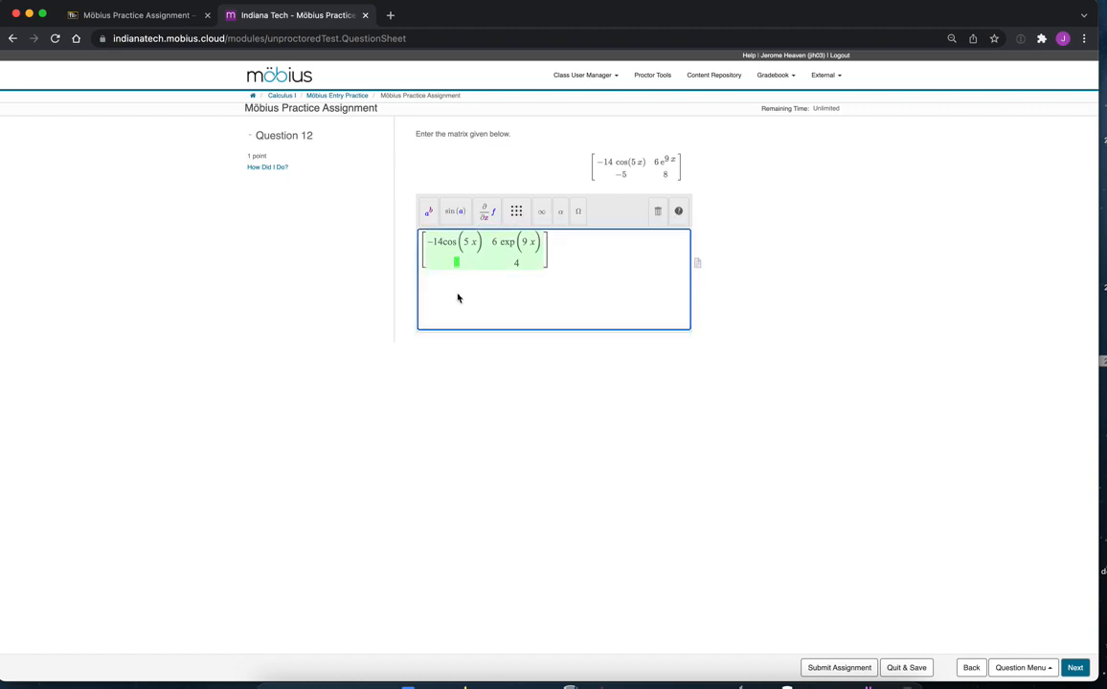
type("-5")
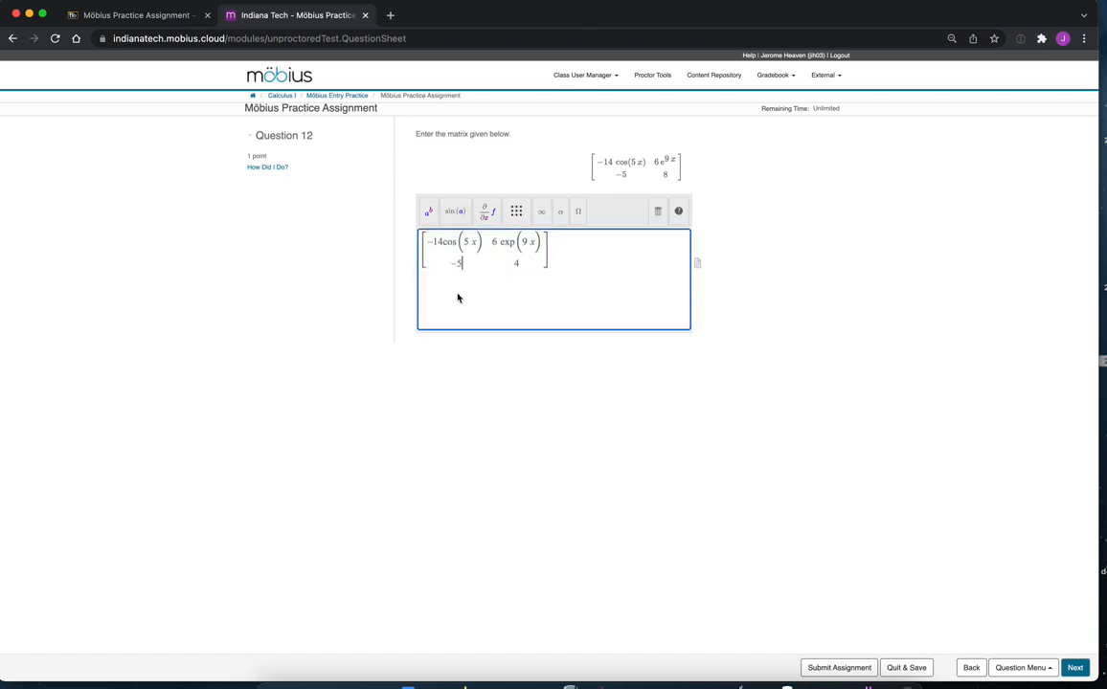
left_click(521, 273)
key("BackSpace")
type("8")
left_click(272, 166)
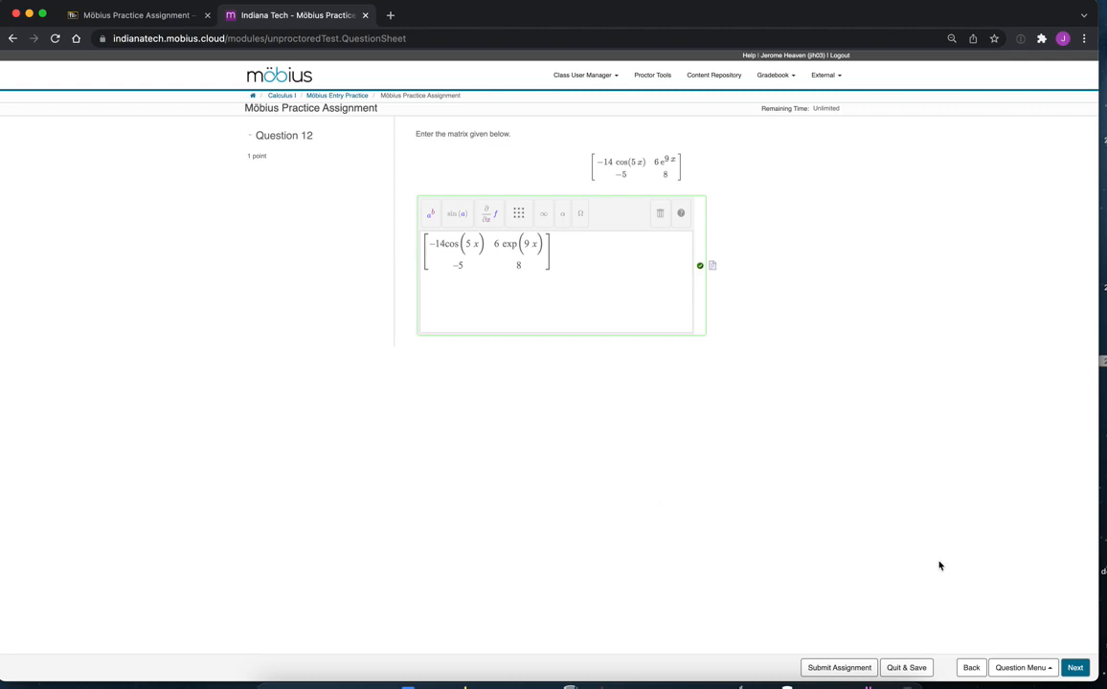
- Proceed to Question 13 and enter the interval answer (-infinity,-7/5]U(-4/5,infinity)
left_click(1069, 666)
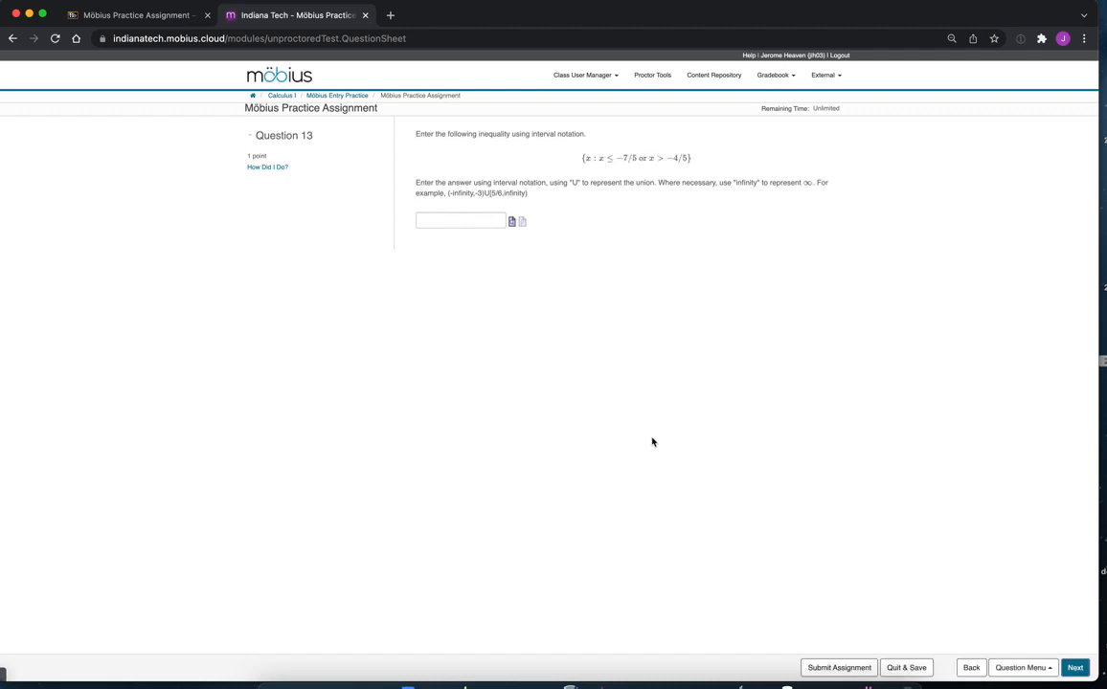
left_click(456, 219)
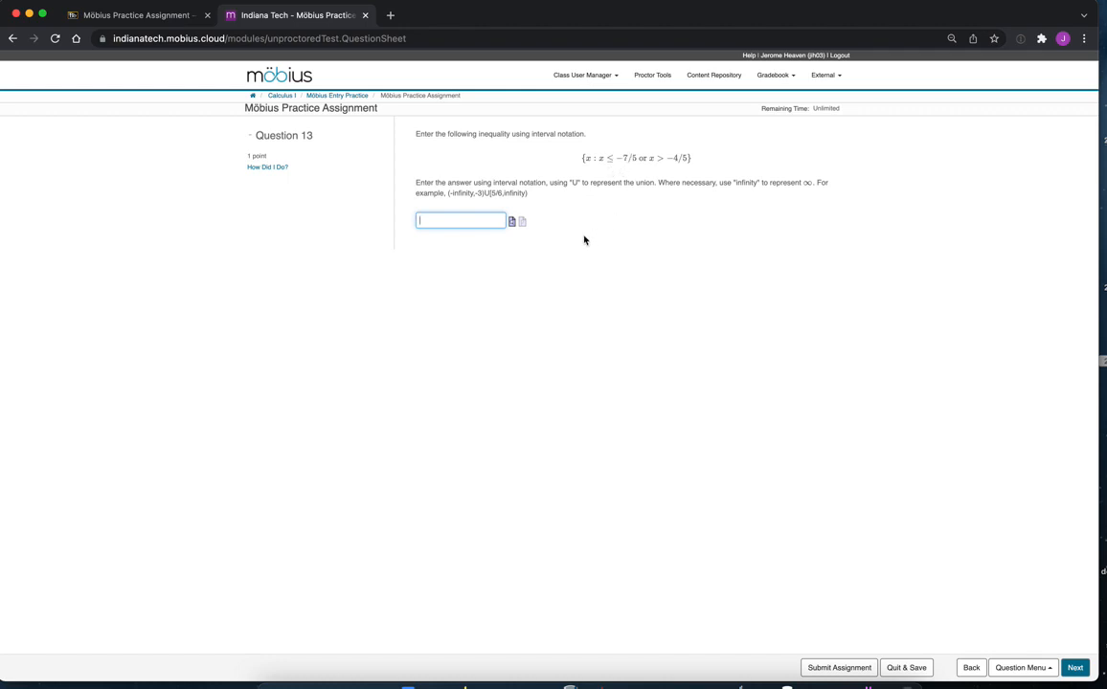
type("(-")
type("infinity")
scroll(726, 344, "up", 2)
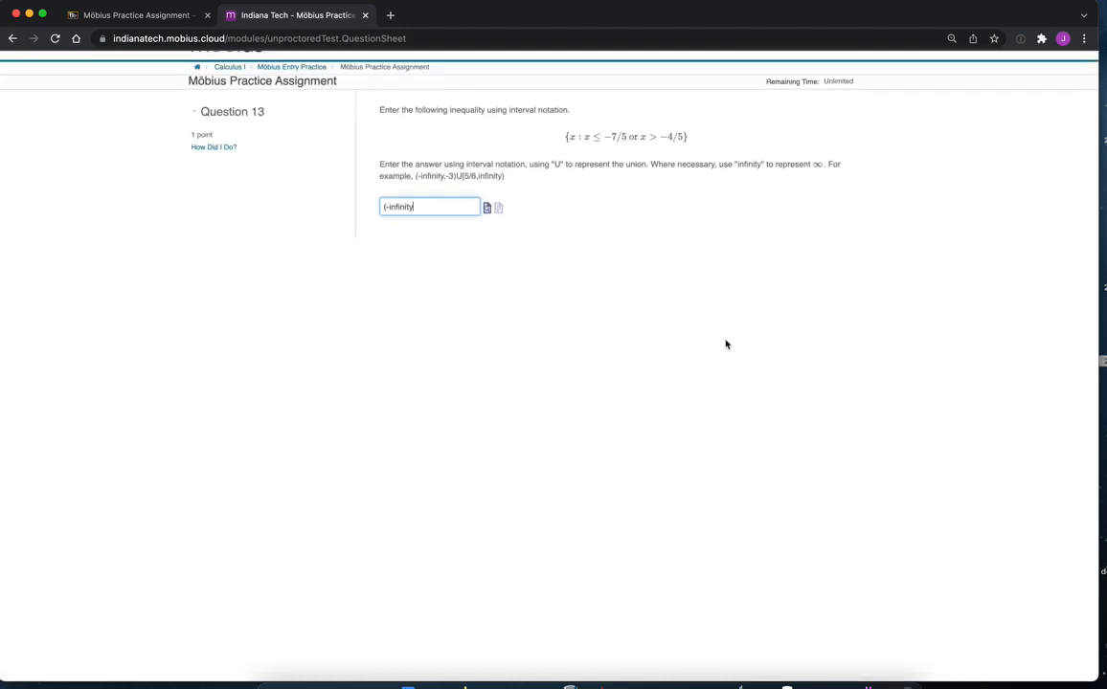
scroll(726, 343, "up", 2)
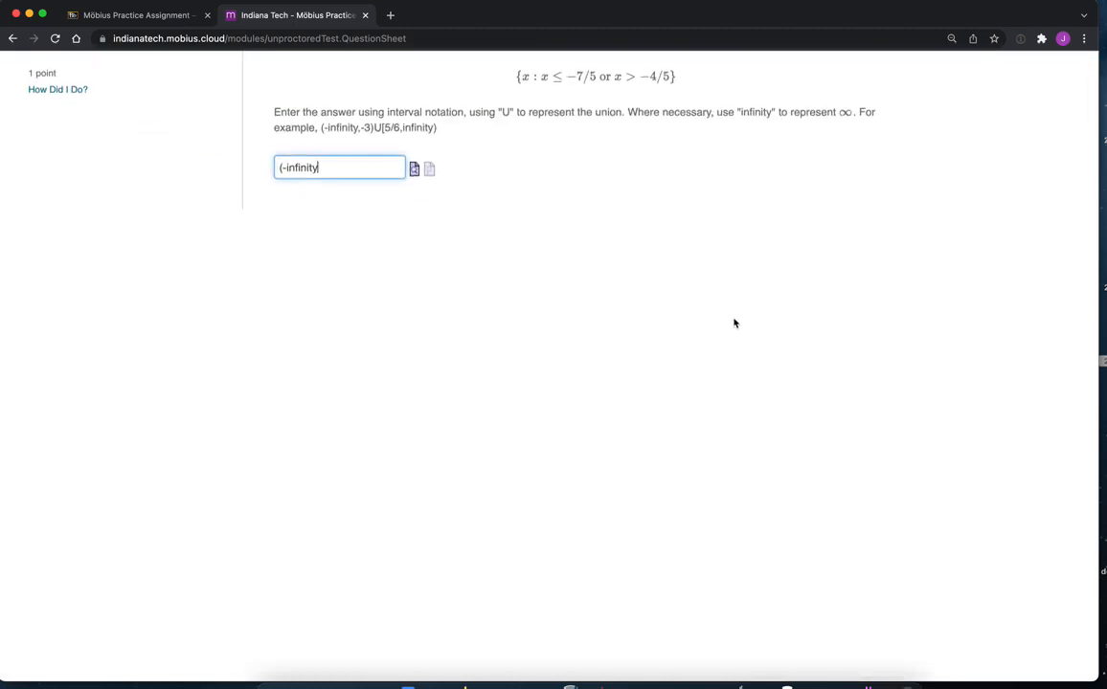
scroll(734, 323, "up", 1)
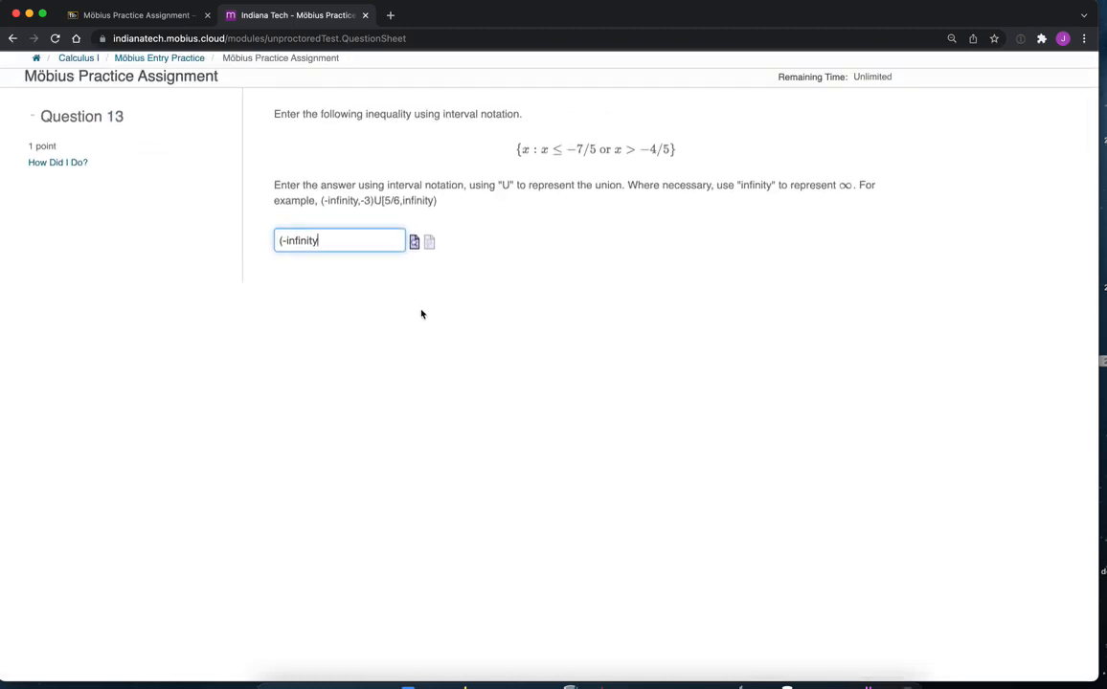
type(",-7/5")
type("]U")
type("(-4/5,infinity")
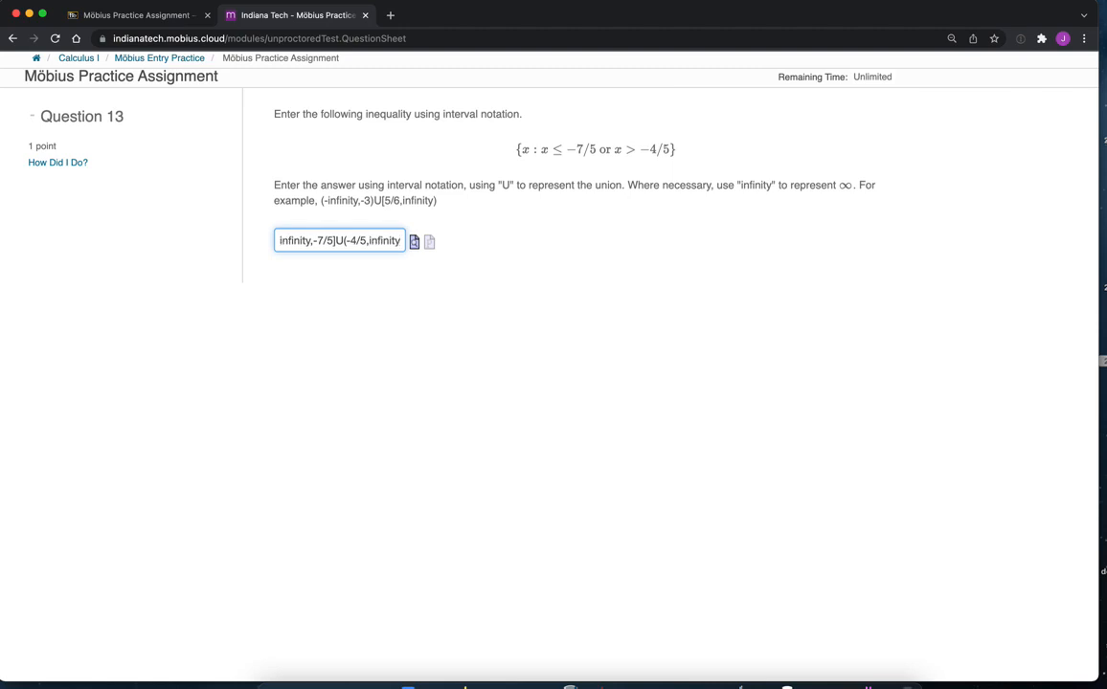
type(")")
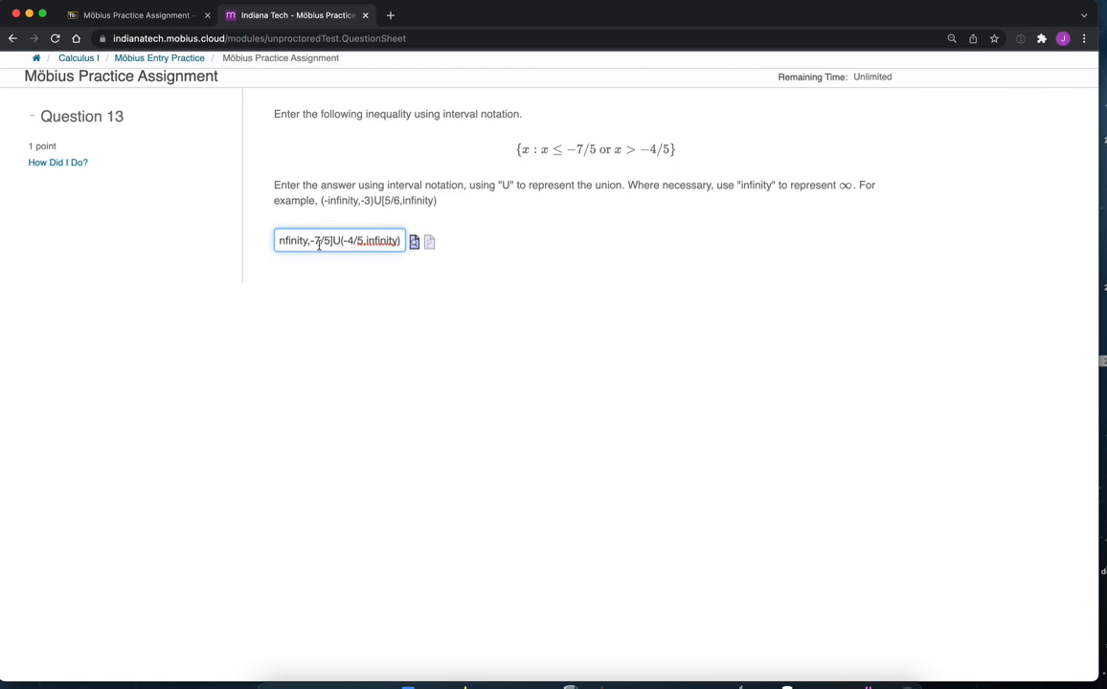
- Preview the Question 13 interval answer, close the preview, check the grading, and return to the editable answer
scroll(319, 245, "left", 2)
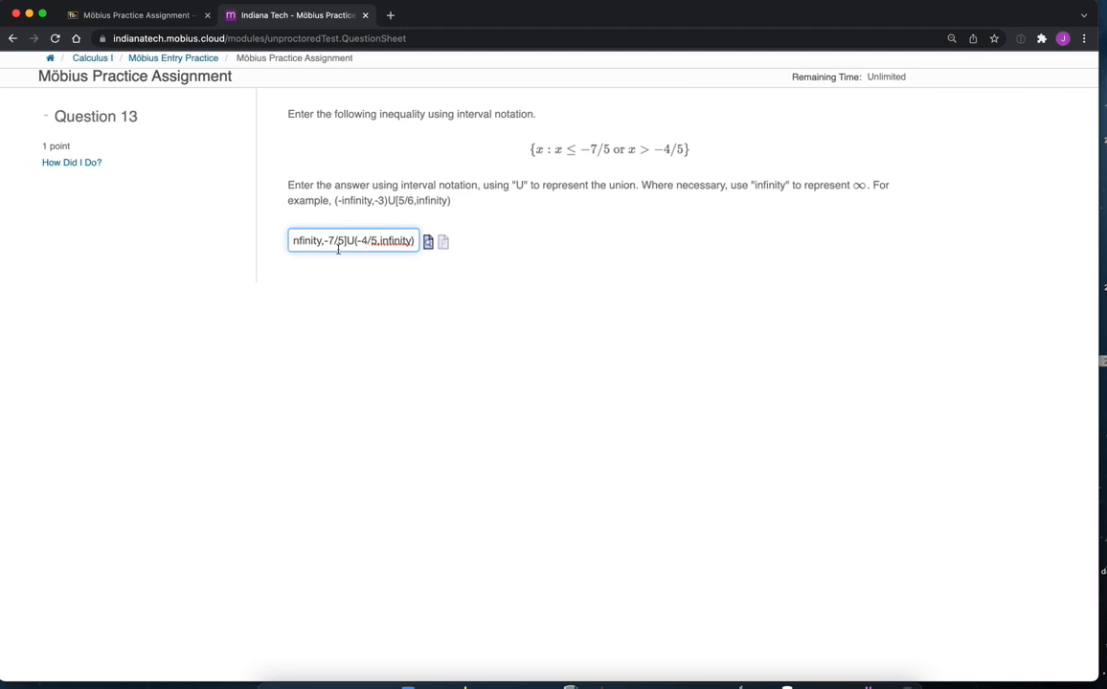
scroll(338, 249, "left", 2)
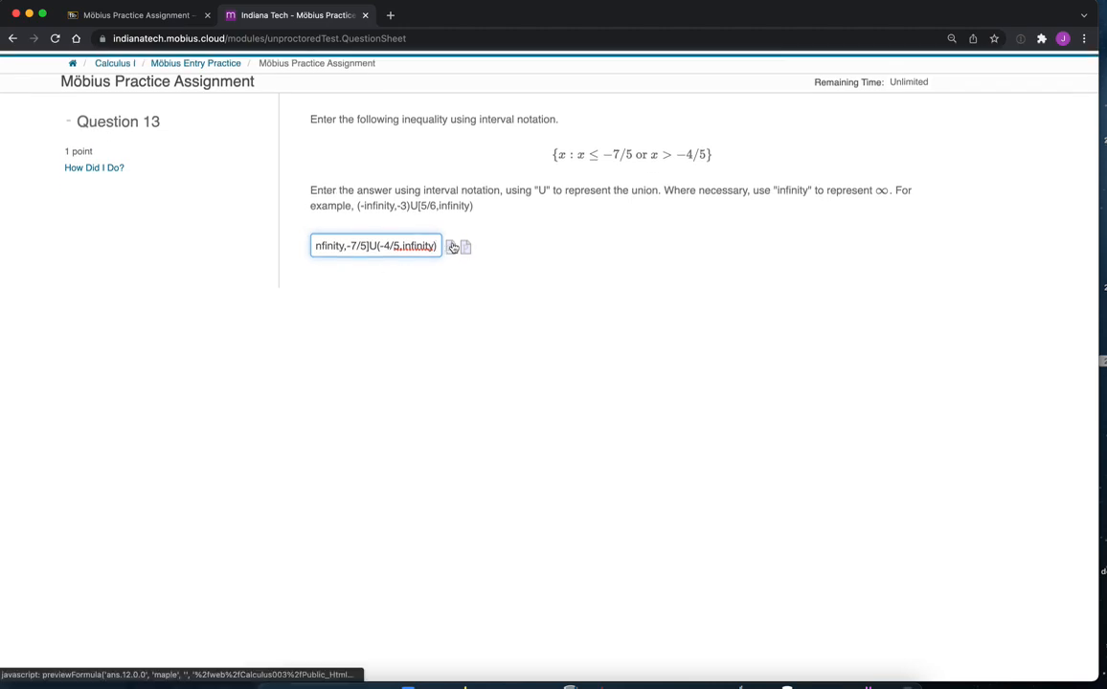
scroll(452, 245, "up", 2)
left_click(450, 272)
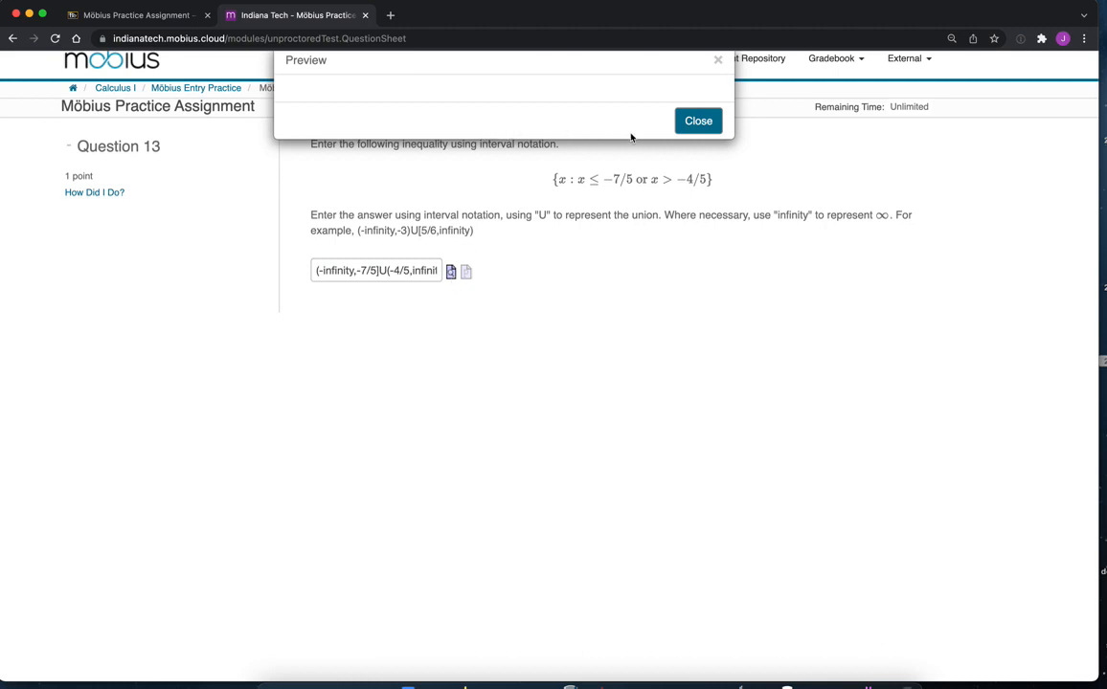
left_click(692, 120)
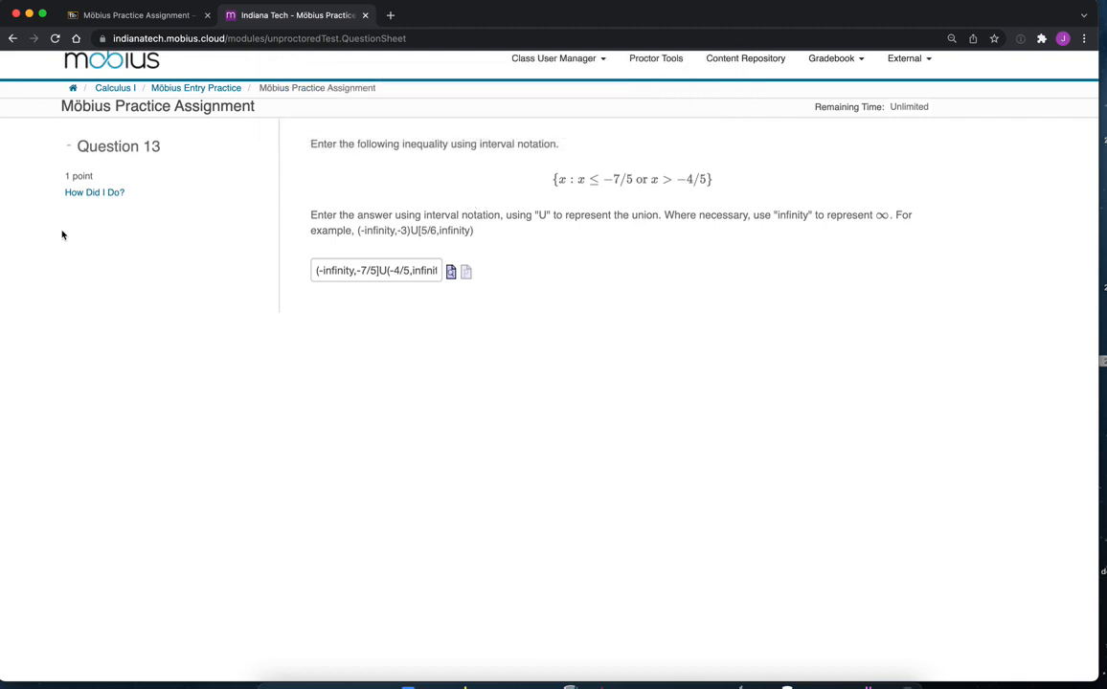
left_click(93, 192)
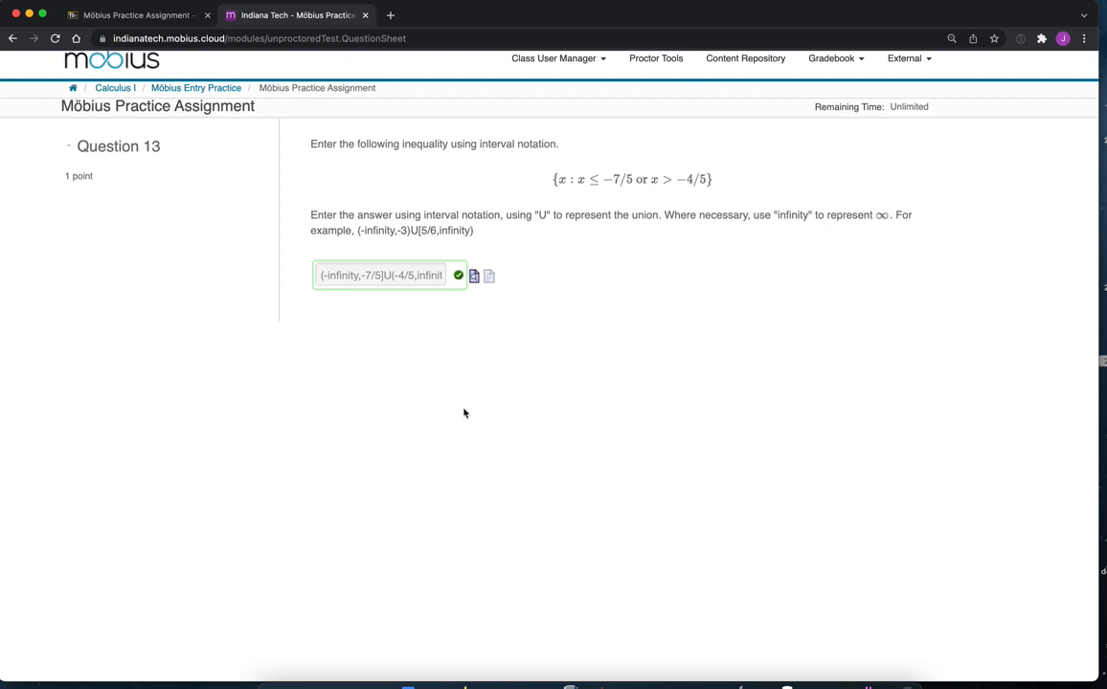
left_click(416, 274)
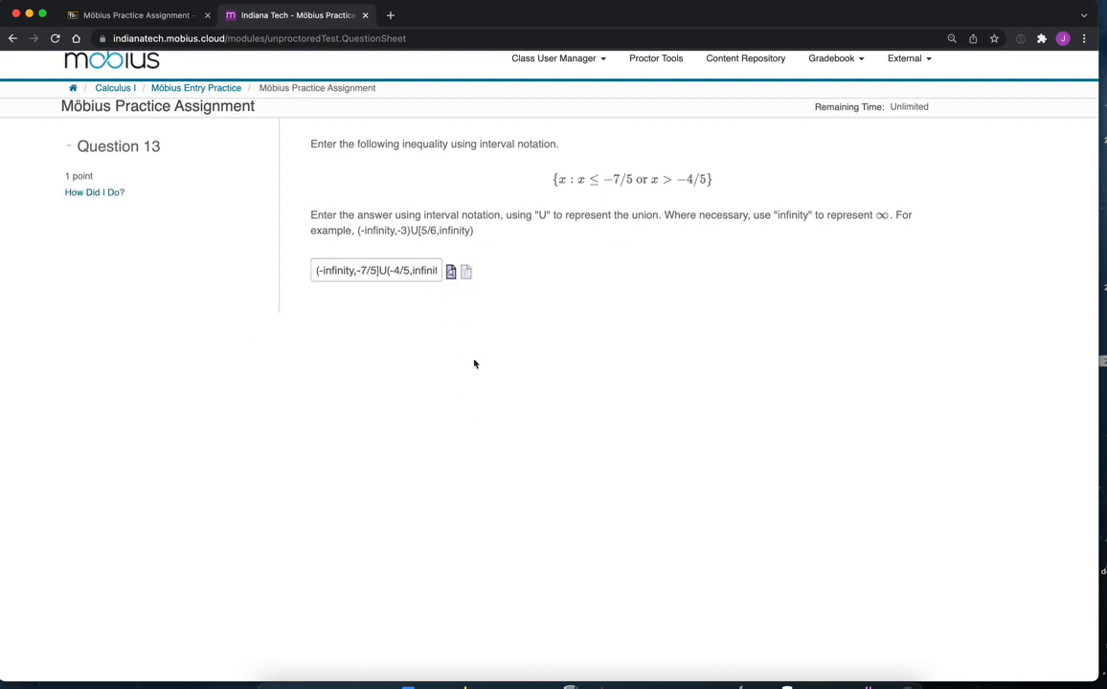
- Proceed from Question 13 to Question 14
scroll(474, 364, "down", 10)
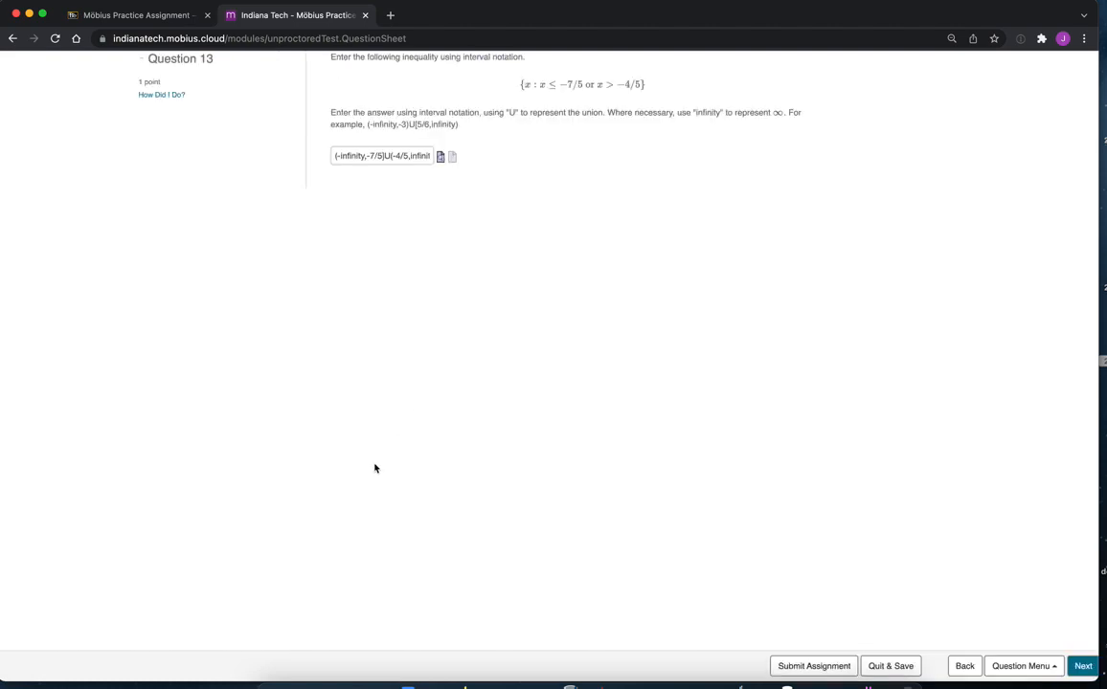
scroll(376, 468, "up", 1)
scroll(378, 472, "down", 1)
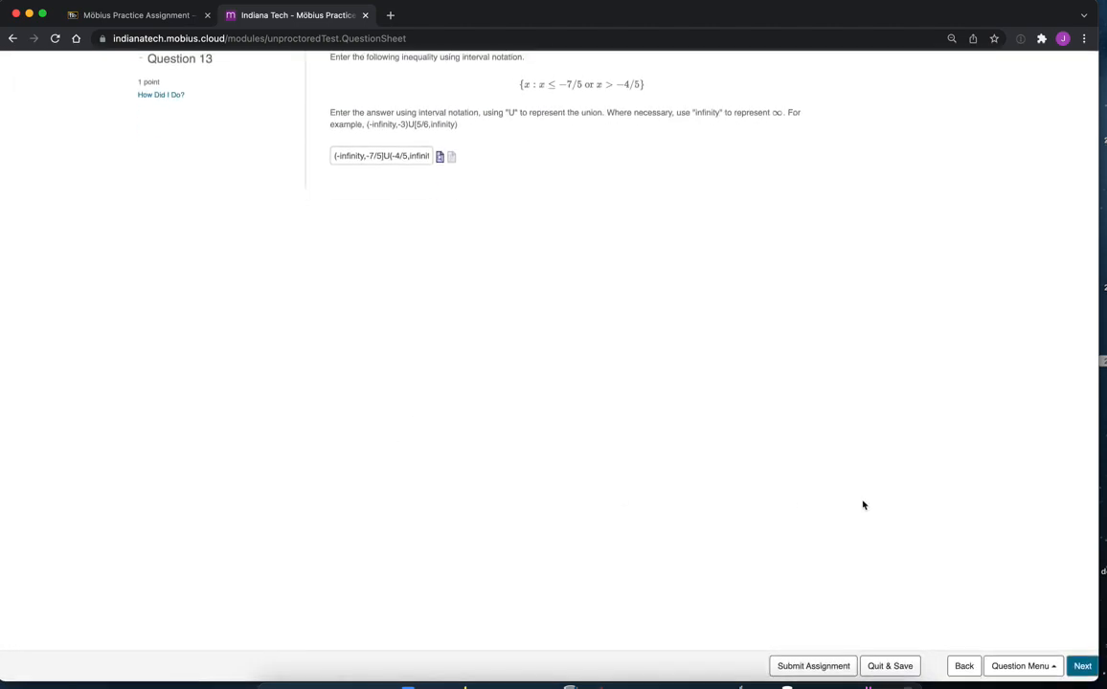
left_click(1081, 666)
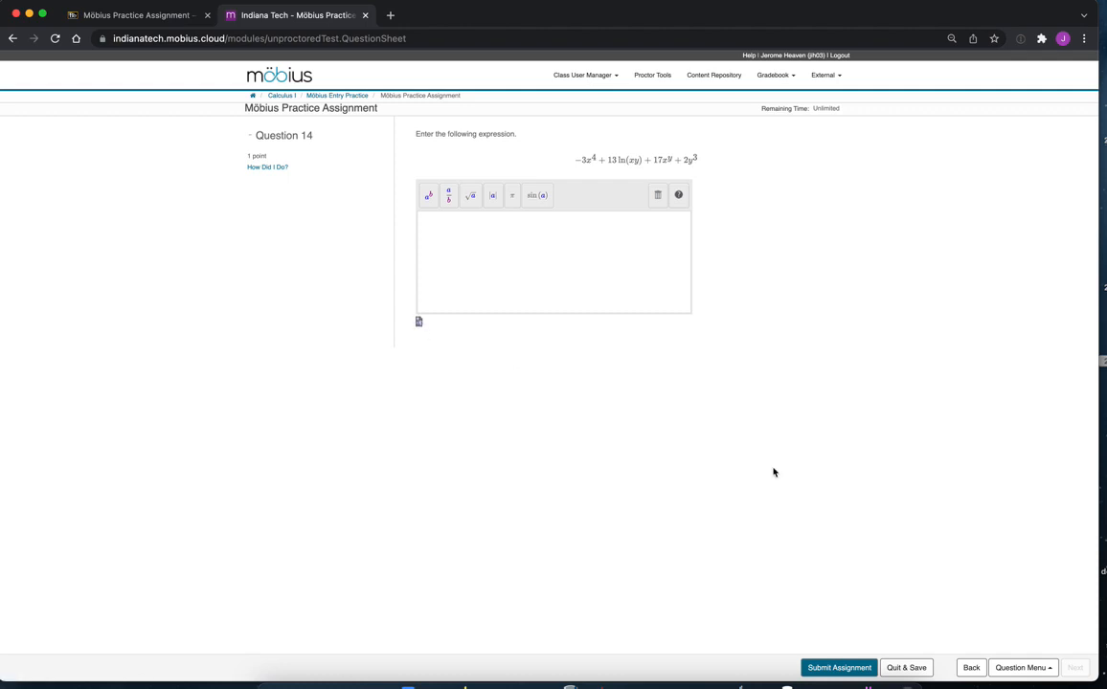
- Switch Question 14's answer from the equation editor to plain text entry and enter the first term, -3*x^4
left_click(418, 322)
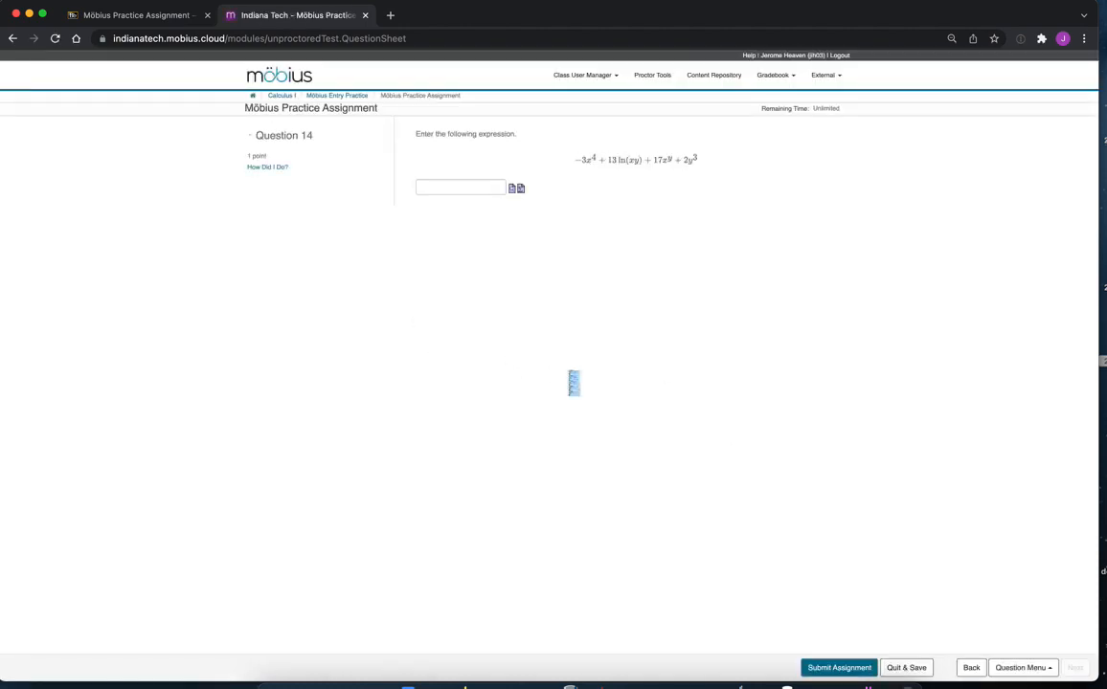
scroll(570, 375, "up", 5)
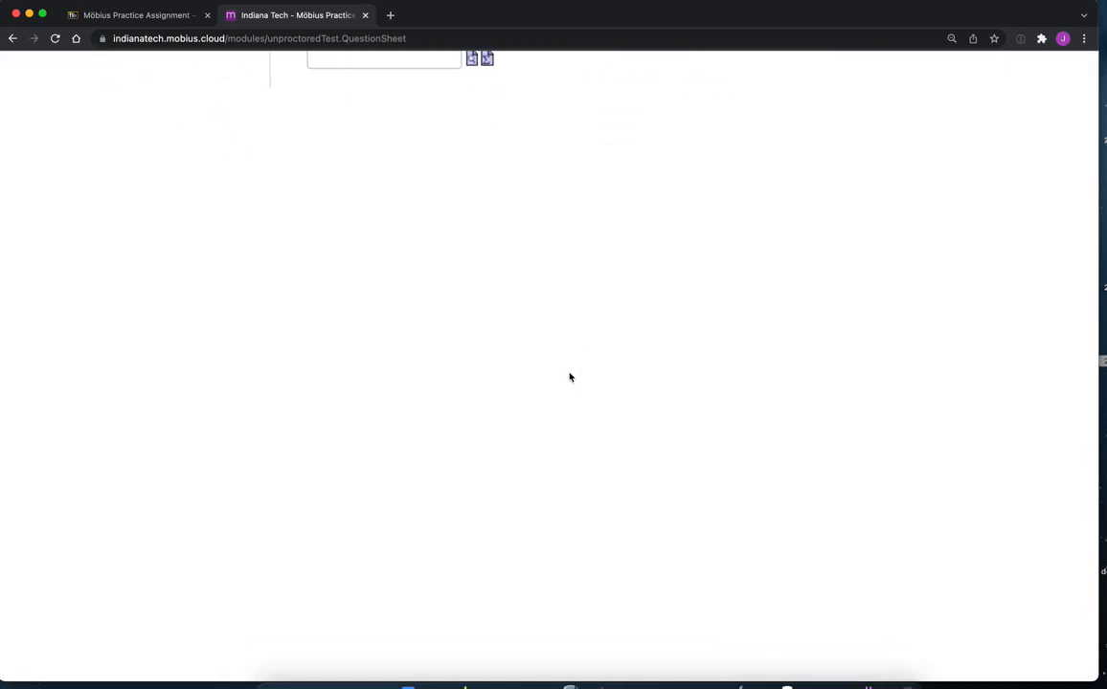
scroll(570, 378, "up", 1)
scroll(570, 377, "up", 4)
left_click(331, 283)
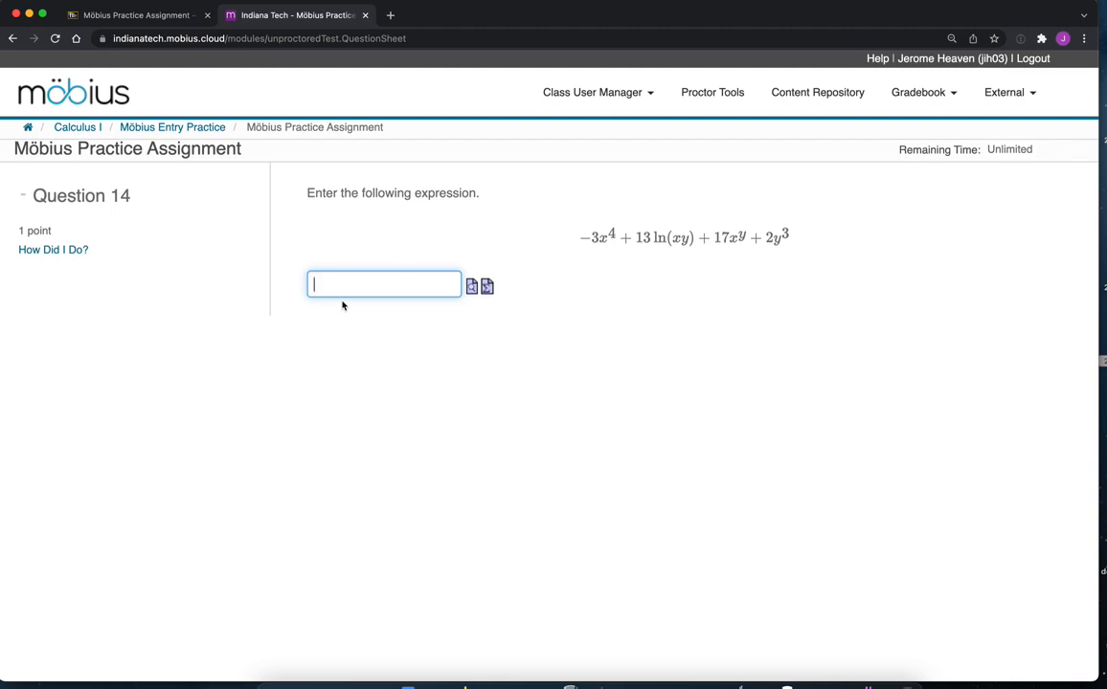
type("-3*")
type("x^")
type("4")
- Add the logarithmic term +13*ln(x*y) to the Question 14 answer
type("+13*")
type("ln")
type("(")
type("x")
type("*y")
type(")")
- Complete the Question 14 expression with the terms +17*x^y+2*y^3
type("+1")
type("7*")
type("x^")
type("y")
type("+2")
type("*y^3")
- Check the grading of the Question 14 expression
key("super+minus")
key("super+minus")
key("super+minus")
key("super+minus")
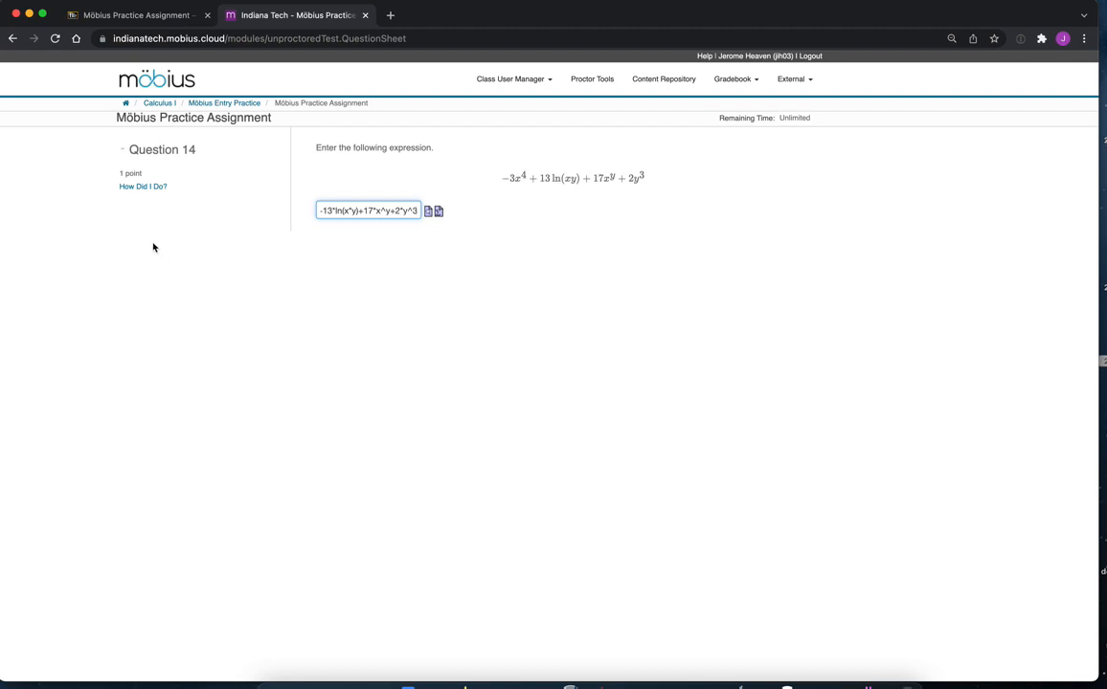
left_click(141, 188)
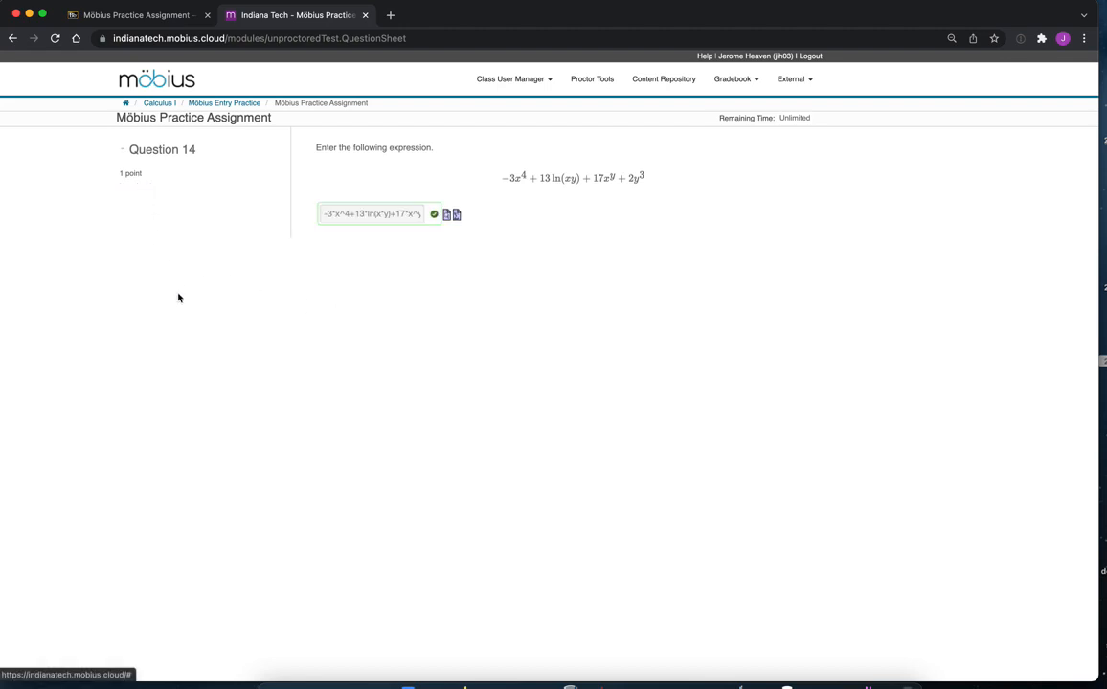
- Submit the completed practice assignment for its final grade
scroll(178, 298, "down", 3)
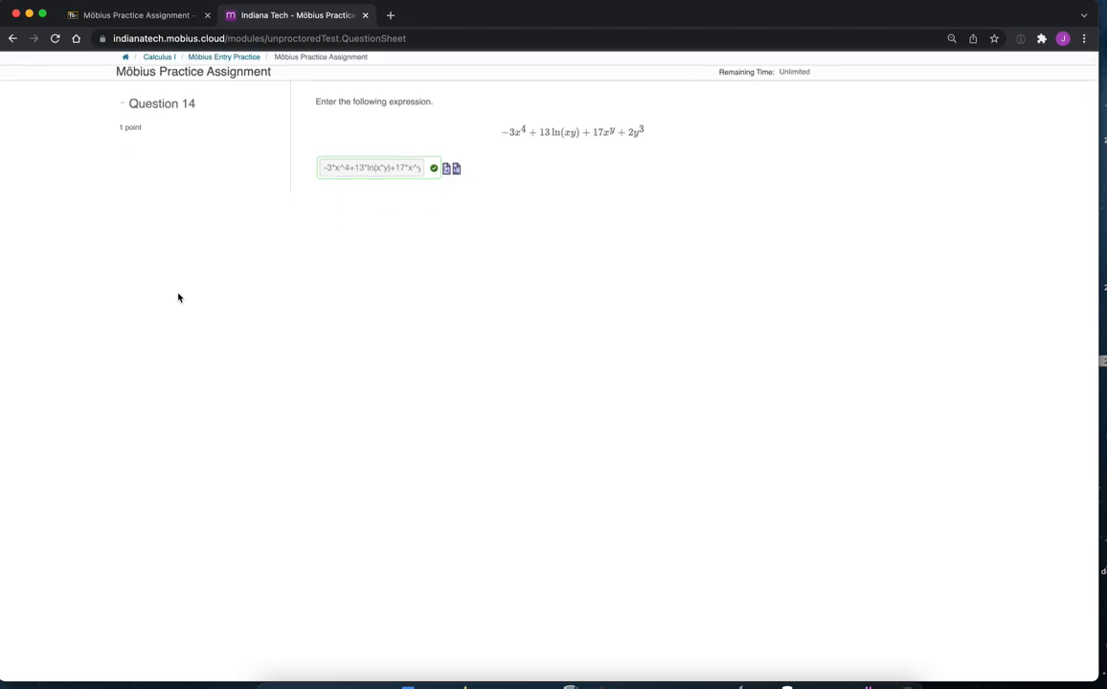
scroll(584, 459, "right", 1)
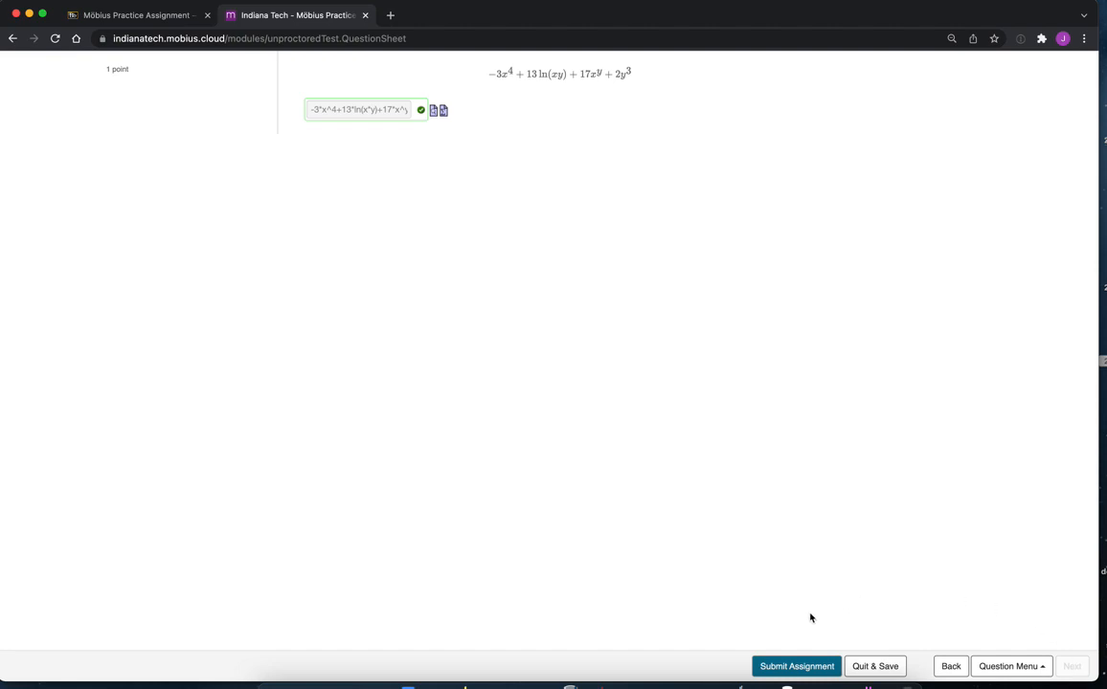
left_click(802, 666)
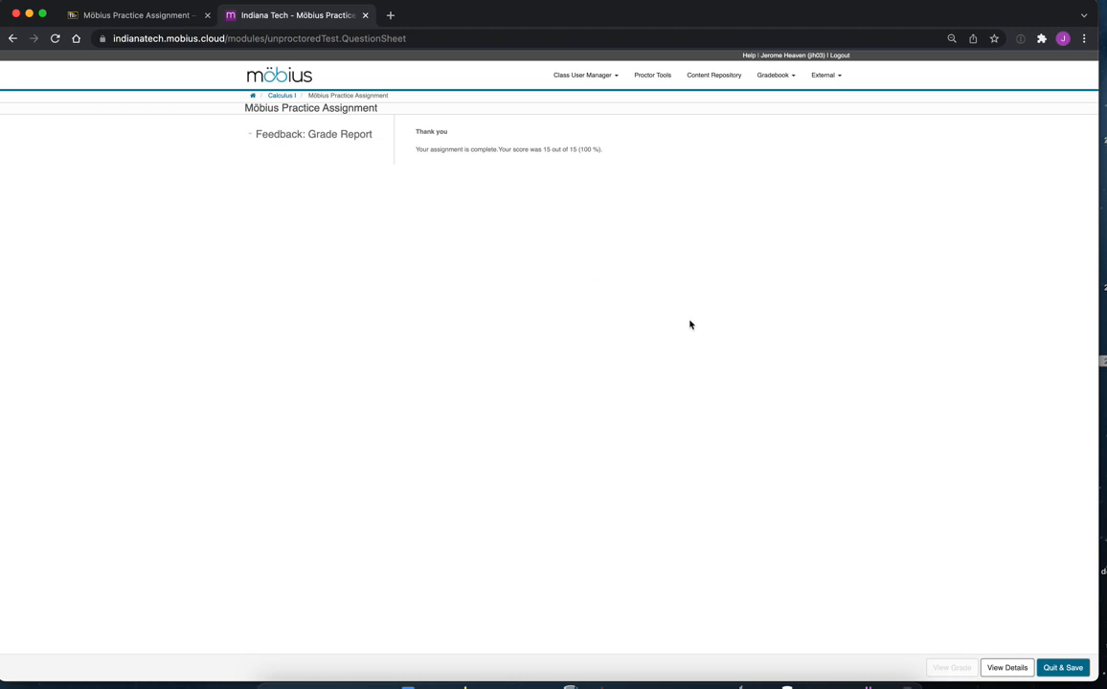
- Open the detailed feedback report and review the responses against the correct answers for Questions 1 through 14
left_click(1001, 669)
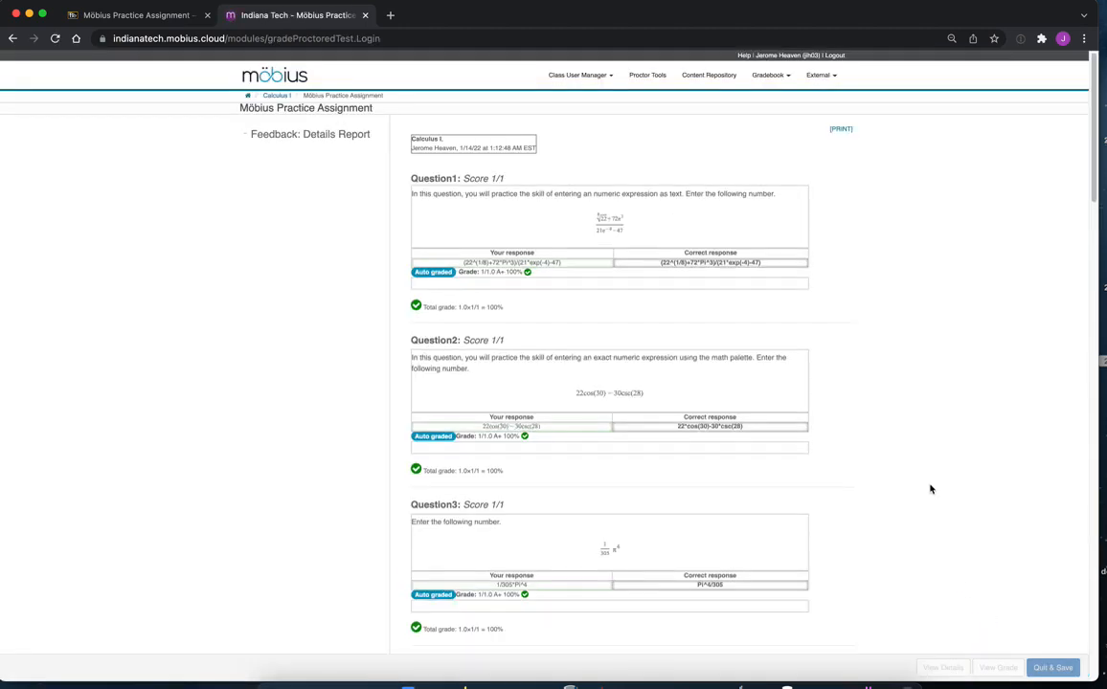
scroll(640, 235, "down", 2)
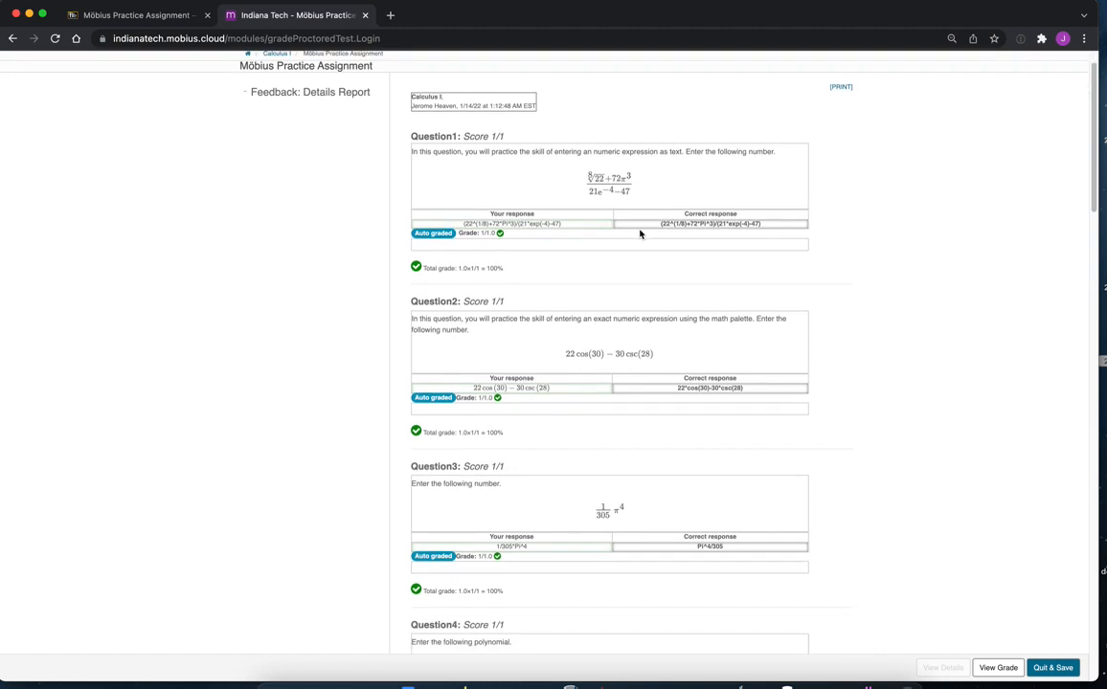
scroll(639, 235, "down", 10)
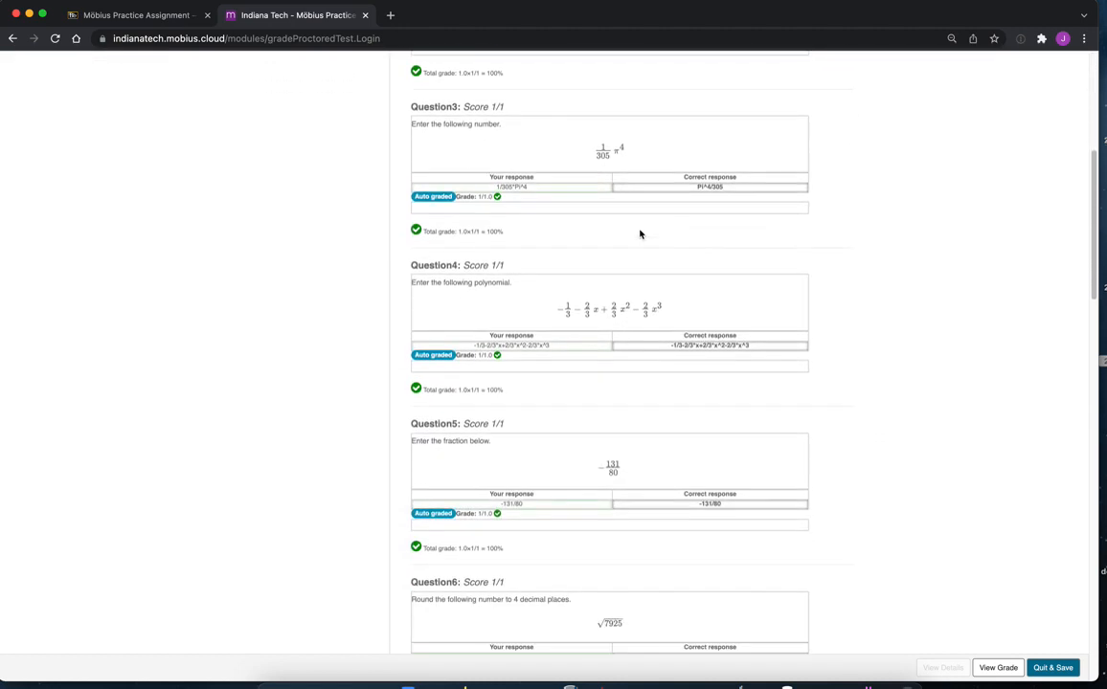
scroll(640, 235, "down", 14)
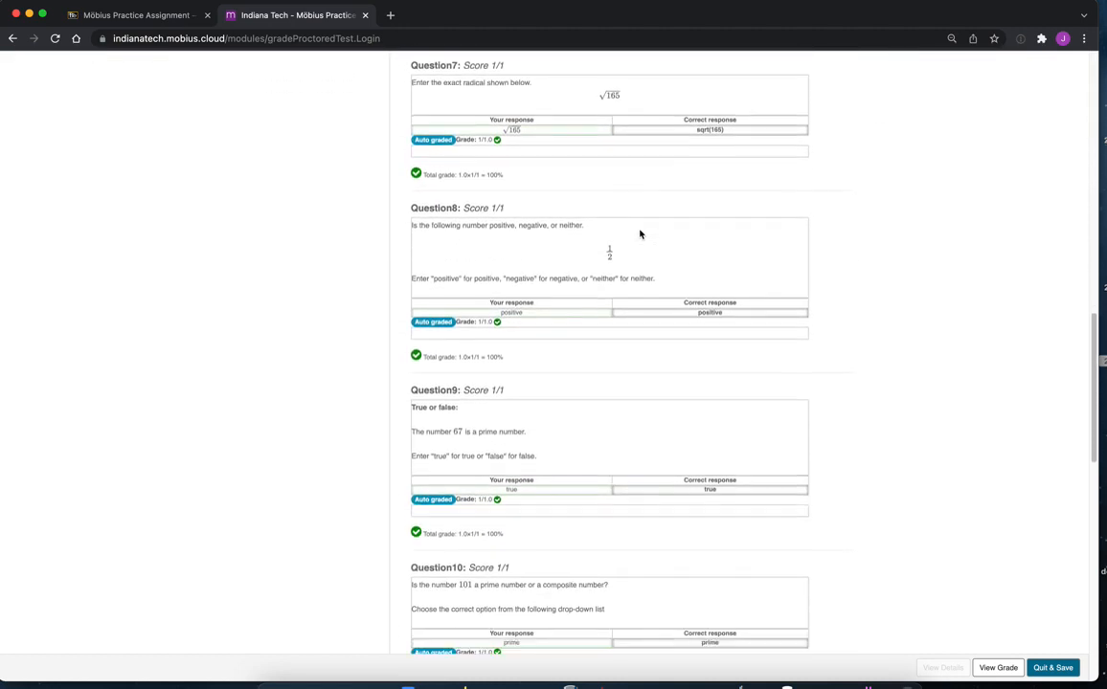
scroll(640, 235, "down", 7)
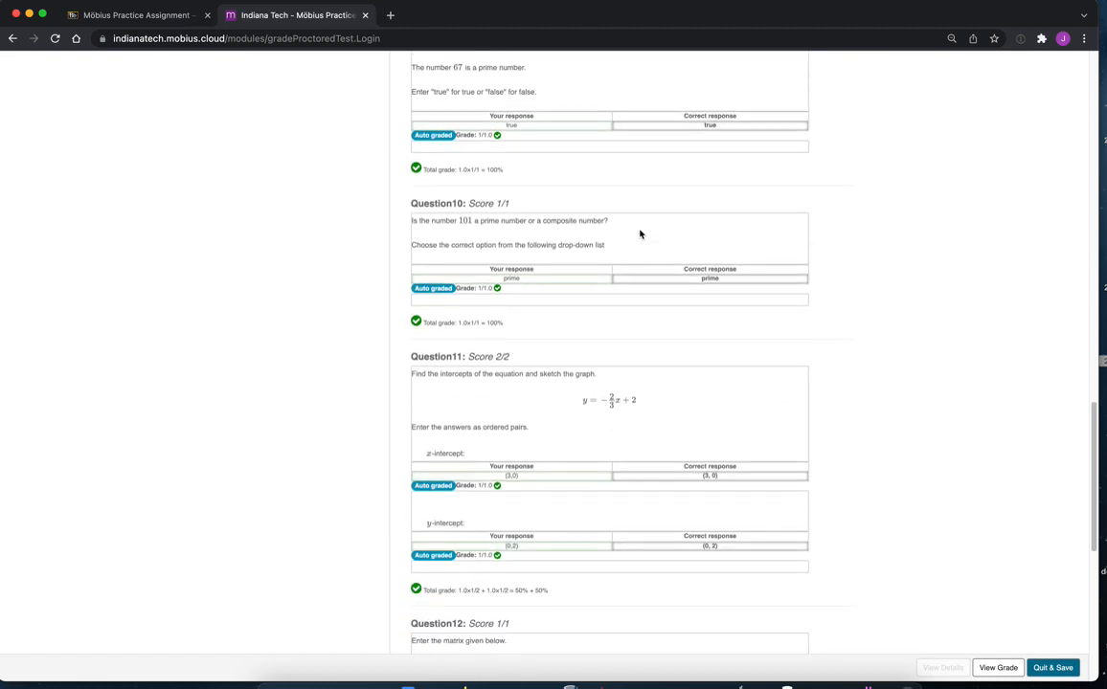
scroll(640, 234, "down", 8)
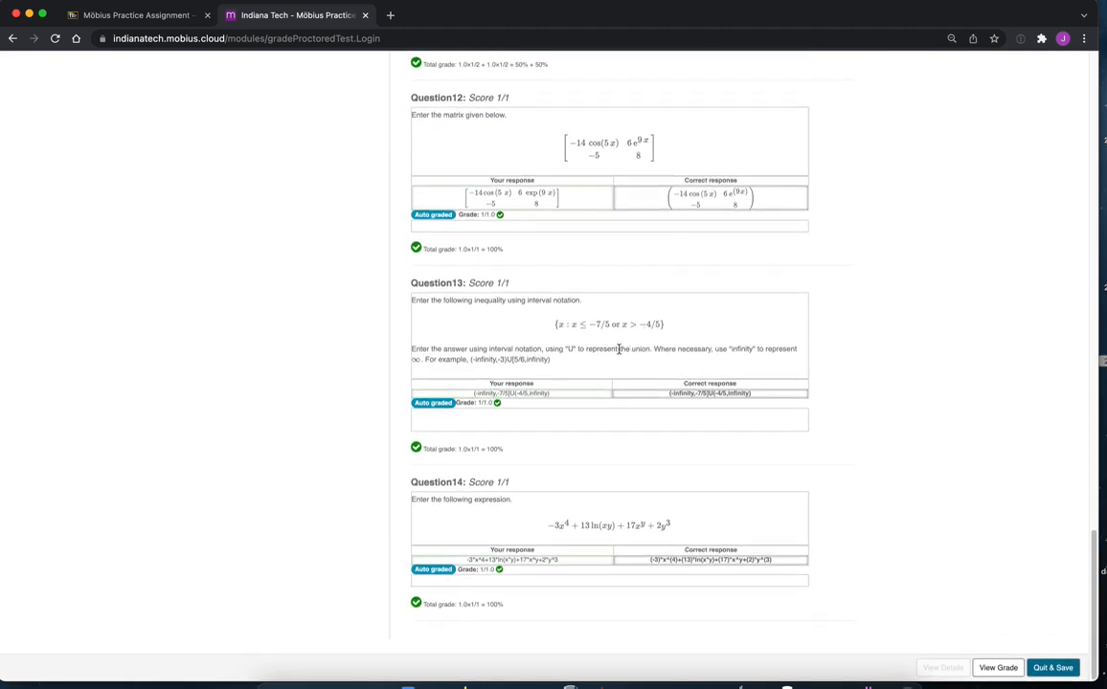
scroll(618, 363, "up", 20)
scroll(618, 363, "up", 16)
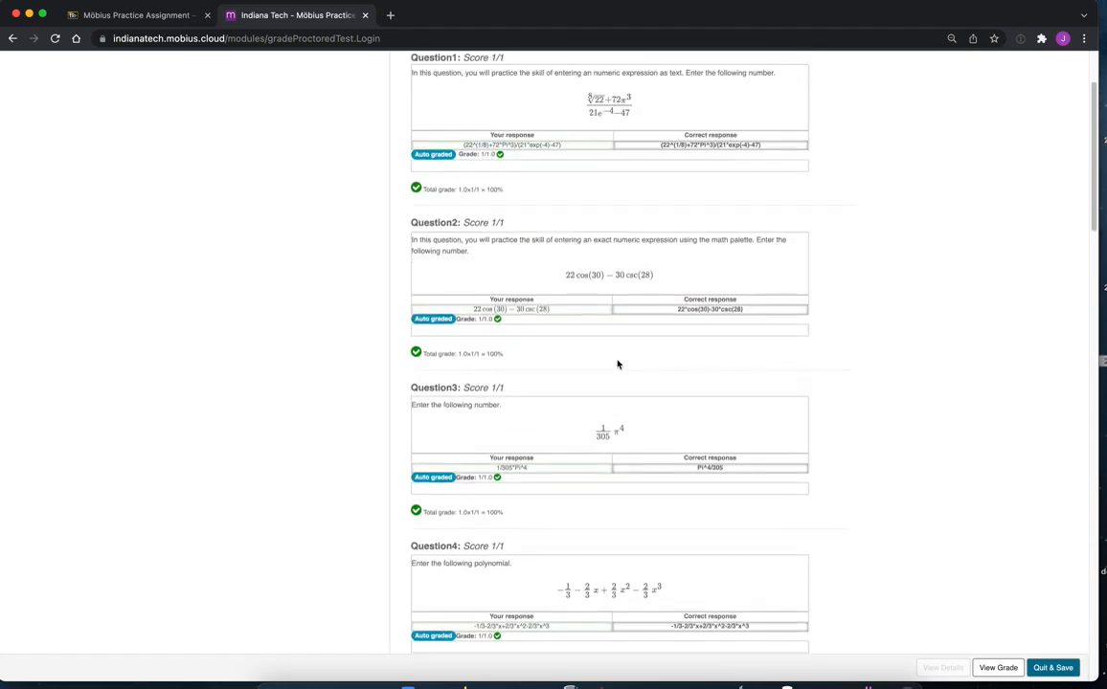